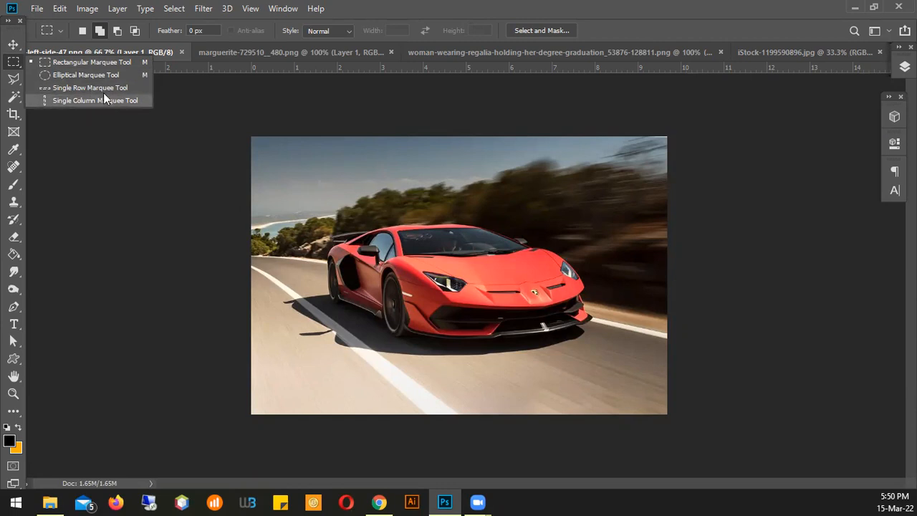
# Draw an elliptical marquee selection around the red car, enclosing the whole body and some of the road
pyautogui.click(77, 62)
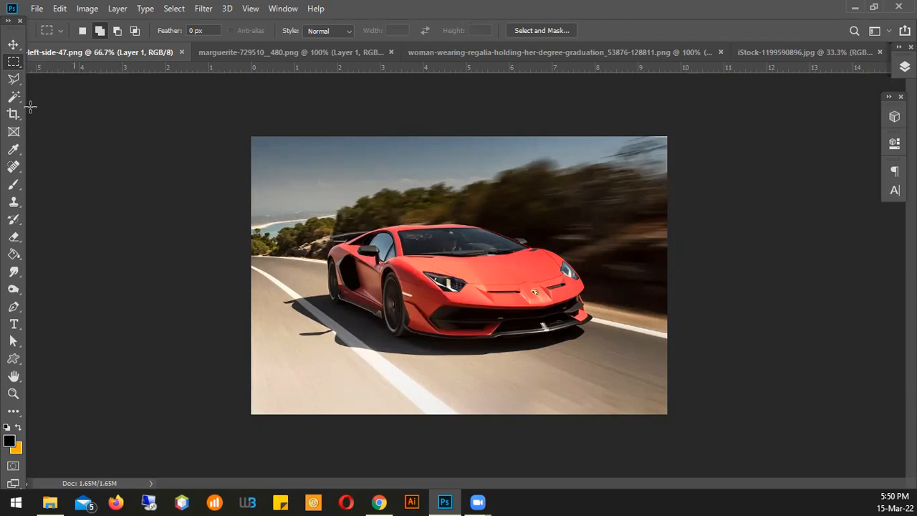
pyautogui.rightClick(9, 65)
pyautogui.click(50, 74)
pyautogui.moveTo(301, 188); pyautogui.dragTo(624, 397)
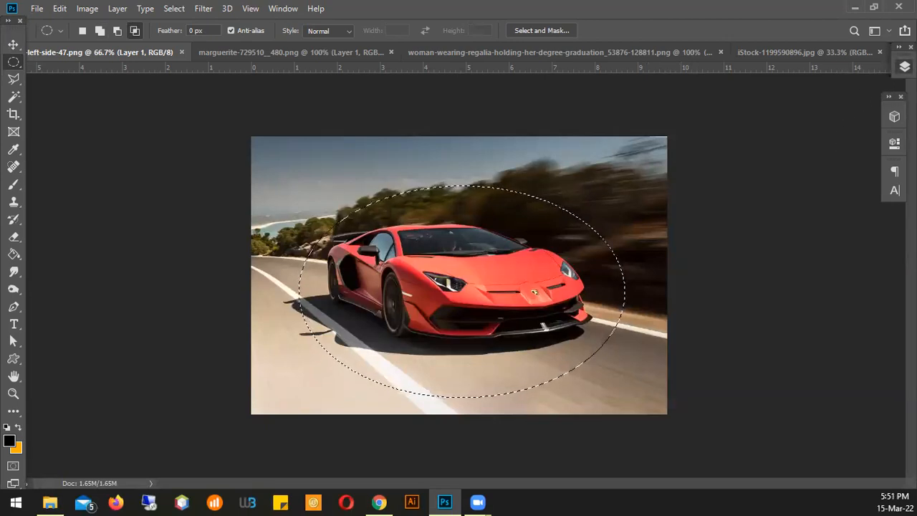
# Copy the elliptical selection to its own layer and hide Layer 1 to isolate the cutout
pyautogui.click(904, 66)
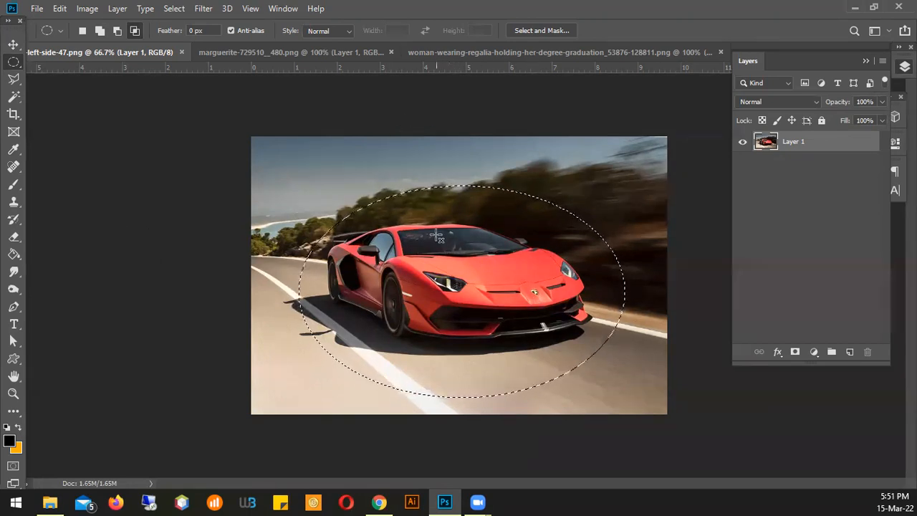
pyautogui.rightClick(388, 208)
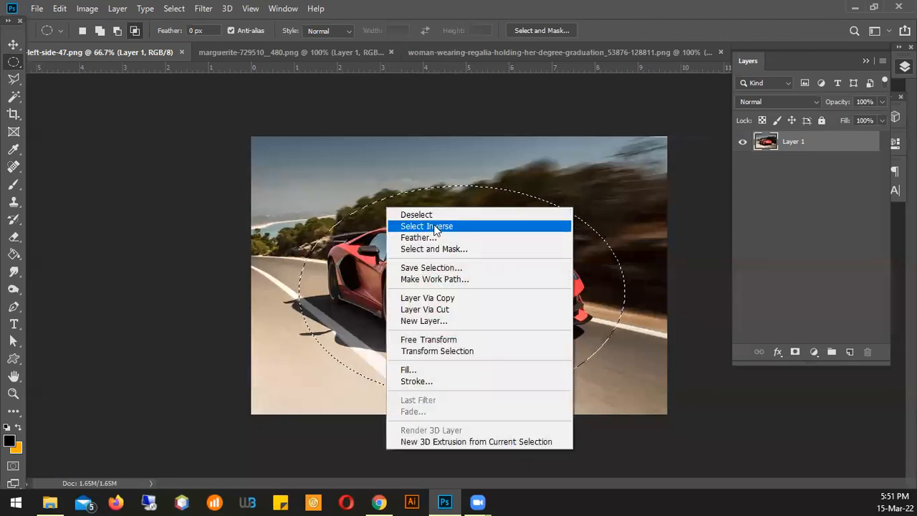
pyautogui.click(422, 297)
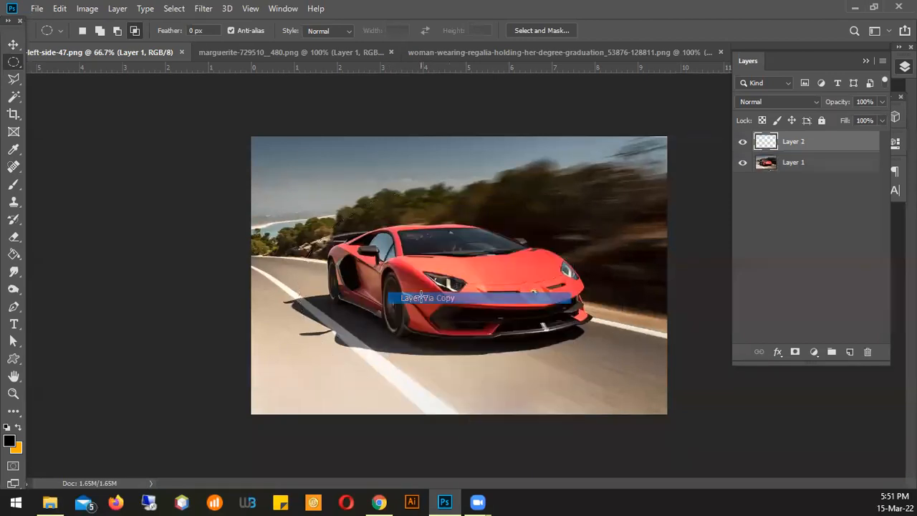
pyautogui.click(743, 163)
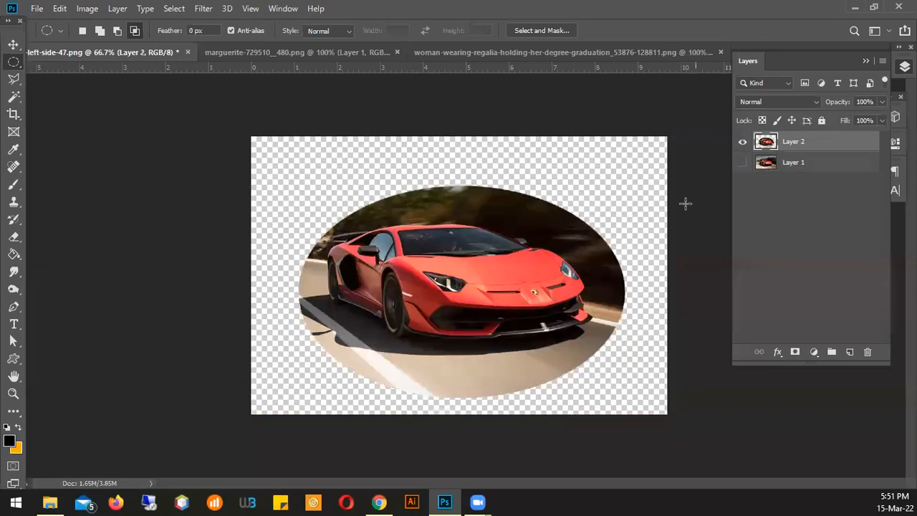
# Reposition the elliptical car cutout on the canvas, toggling layer visibility to compare it with the original image
pyautogui.click(13, 45)
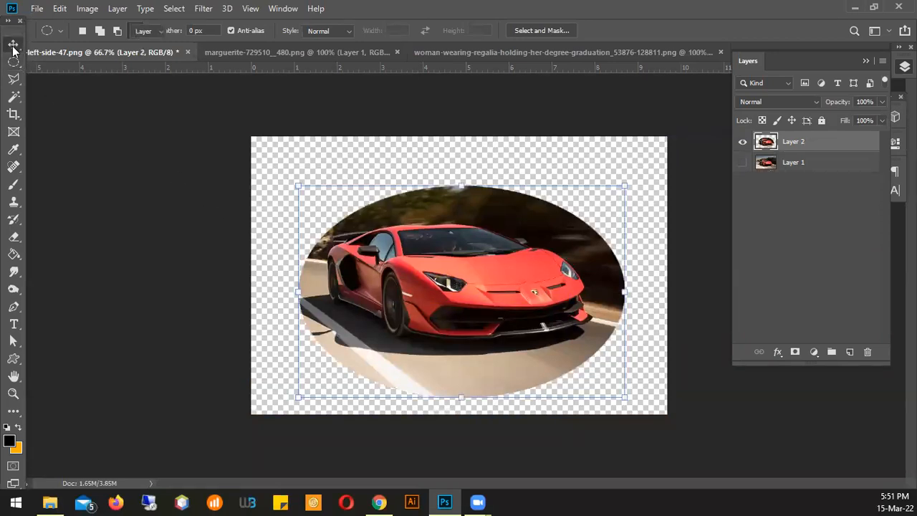
pyautogui.moveTo(456, 249); pyautogui.dragTo(515, 249)
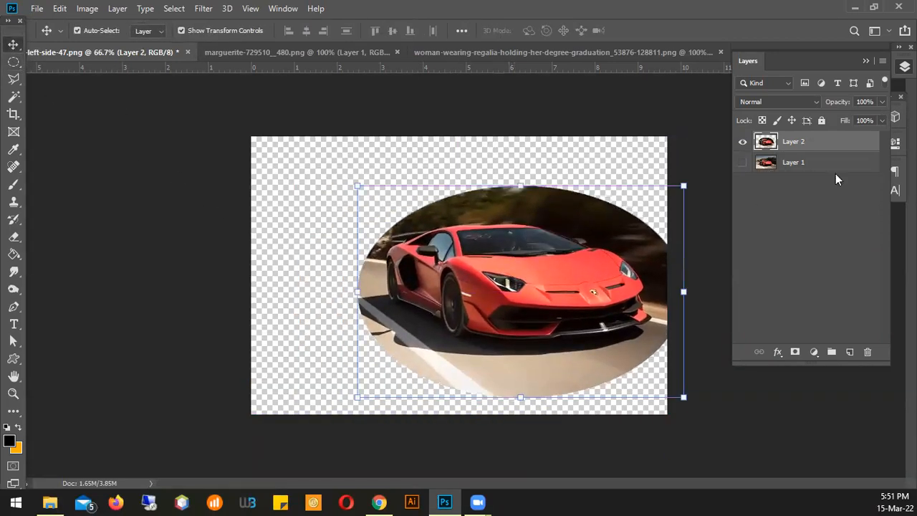
pyautogui.click(743, 162)
pyautogui.click(743, 142)
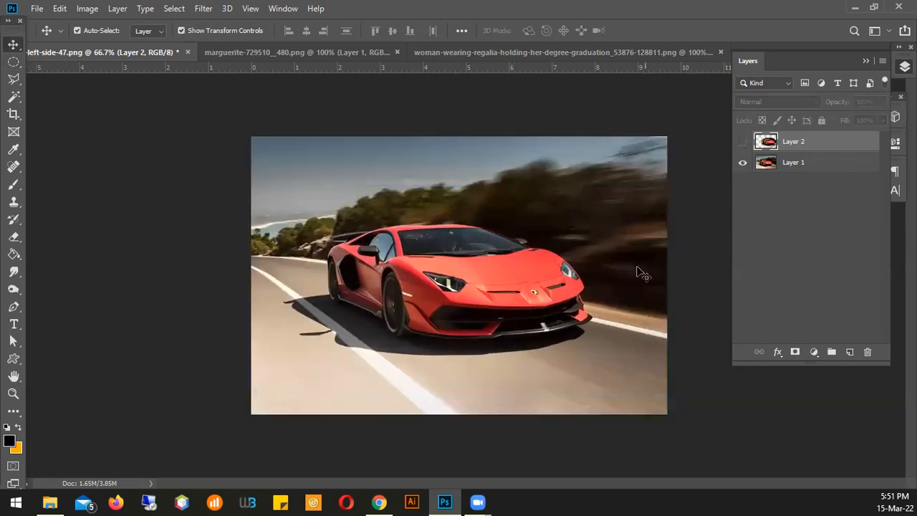
pyautogui.click(743, 141)
pyautogui.moveTo(530, 299); pyautogui.dragTo(450, 273)
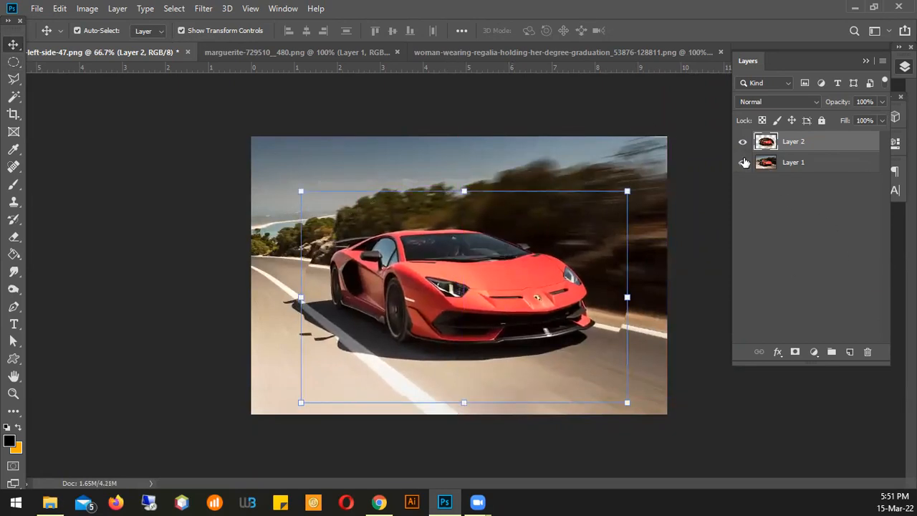
pyautogui.click(742, 163)
pyautogui.moveTo(473, 297); pyautogui.dragTo(453, 270)
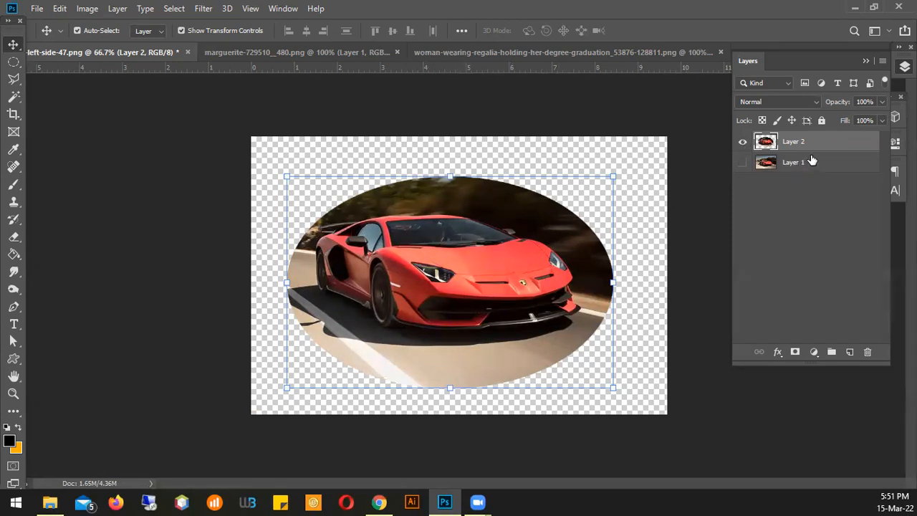
# Delete the elliptical cutout layer and show Layer 1 again
pyautogui.moveTo(830, 143); pyautogui.dragTo(869, 350)
pyautogui.click(741, 143)
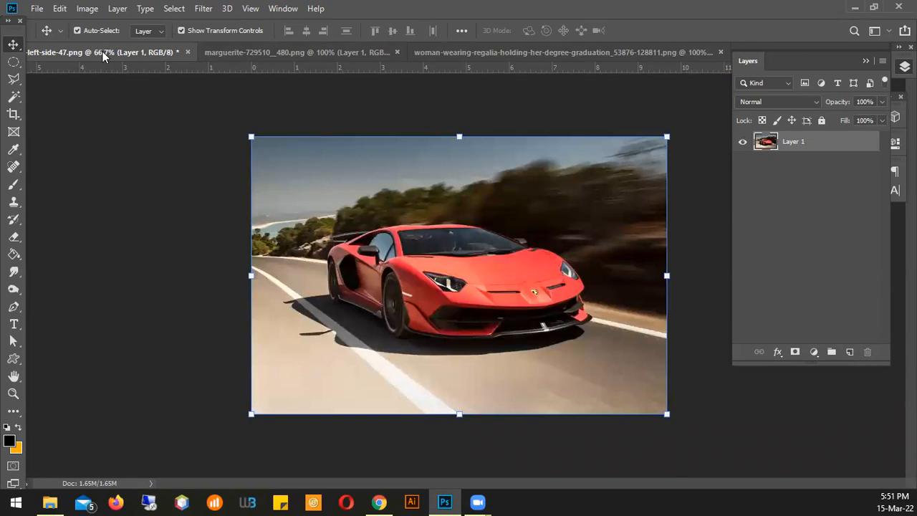
# Draw a freehand selection loosely around the red car and its shadow with the Lasso tool
pyautogui.click(13, 85)
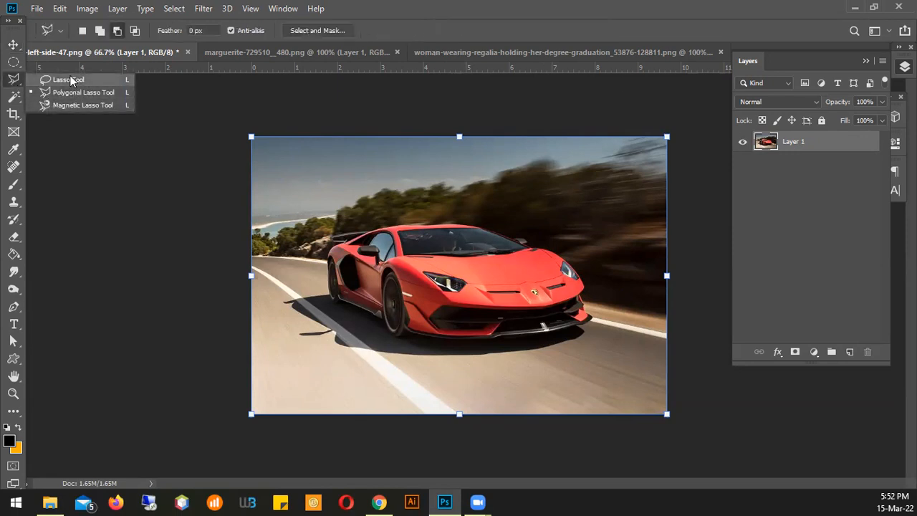
pyautogui.click(65, 105)
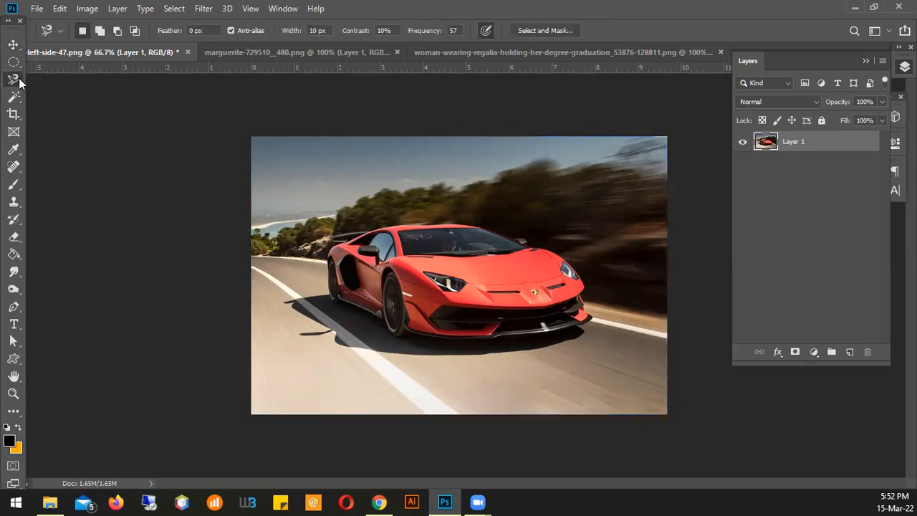
pyautogui.click(19, 84)
pyautogui.click(70, 78)
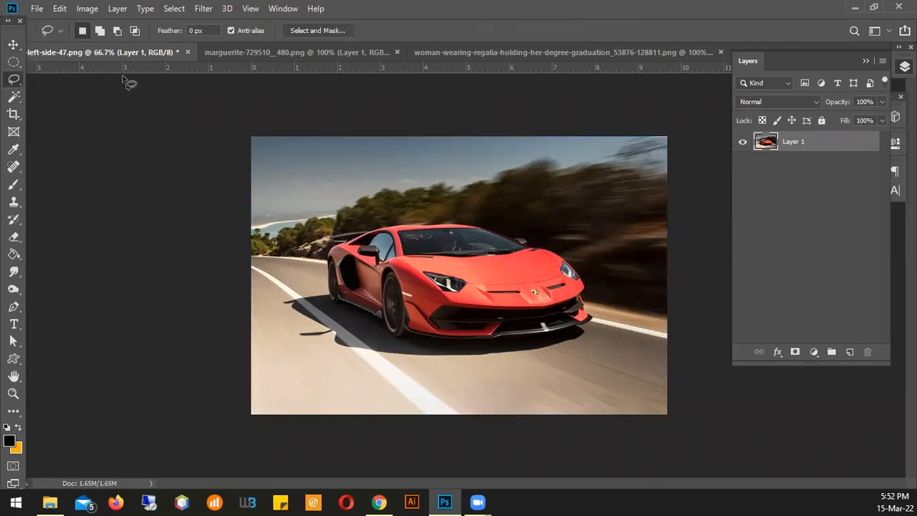
pyautogui.click(15, 84)
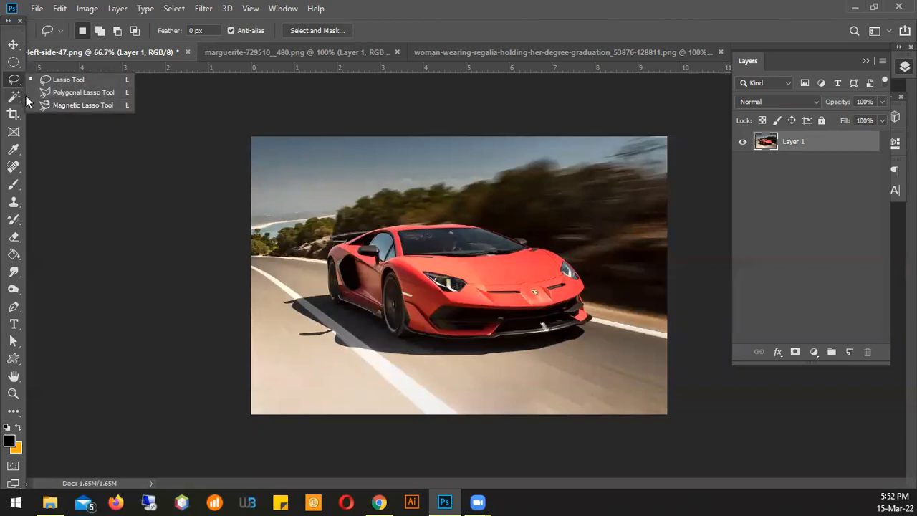
pyautogui.click(58, 82)
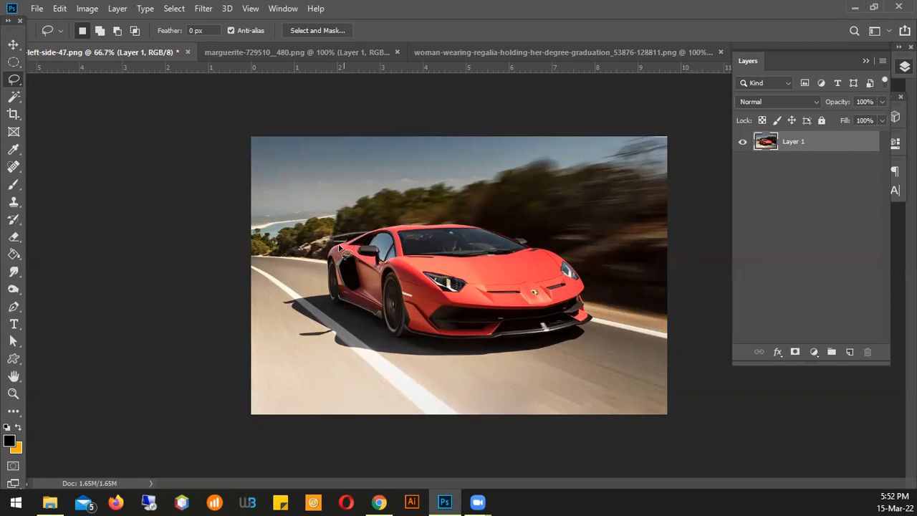
pyautogui.moveTo(333, 224)
pyautogui.mouseDown()
pyautogui.moveTo(431, 197)
pyautogui.moveTo(479, 211)
pyautogui.moveTo(567, 244)
pyautogui.moveTo(597, 266)
pyautogui.moveTo(620, 329)
pyautogui.moveTo(584, 369)
pyautogui.moveTo(388, 385)
pyautogui.moveTo(279, 330)
pyautogui.mouseUp()
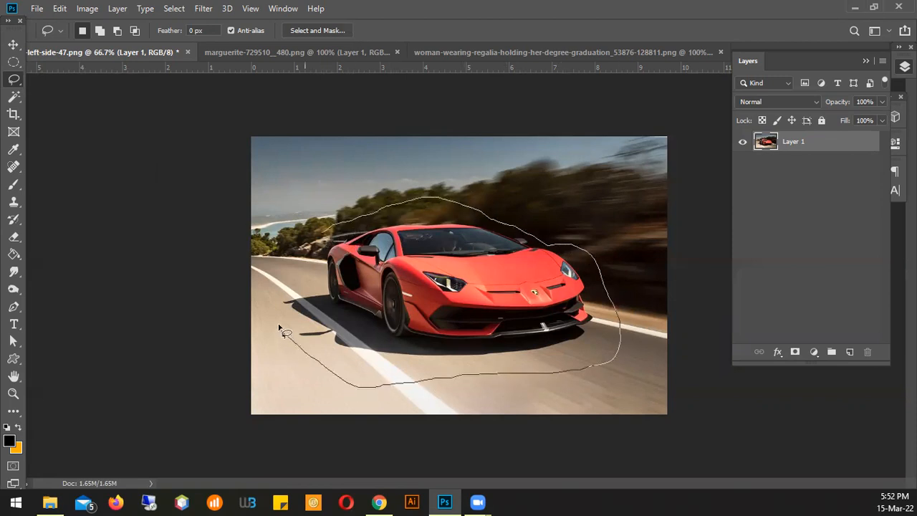
pyautogui.moveTo(318, 239); pyautogui.dragTo(319, 237)
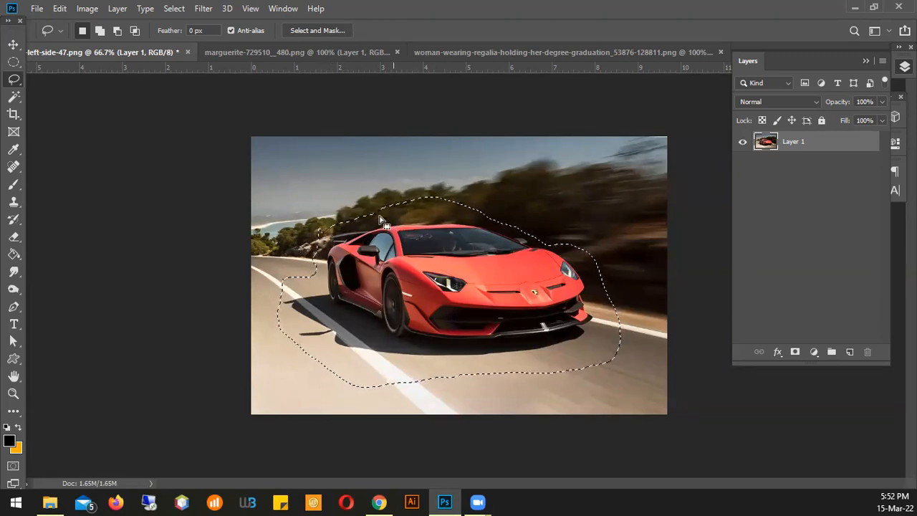
# Replace the selection with a new, wider freehand lasso outline around the whole car
pyautogui.moveTo(378, 174)
pyautogui.mouseDown()
pyautogui.moveTo(466, 195)
pyautogui.moveTo(487, 176)
pyautogui.moveTo(465, 163)
pyautogui.moveTo(429, 175)
pyautogui.moveTo(382, 142)
pyautogui.moveTo(346, 158)
pyautogui.mouseUp()
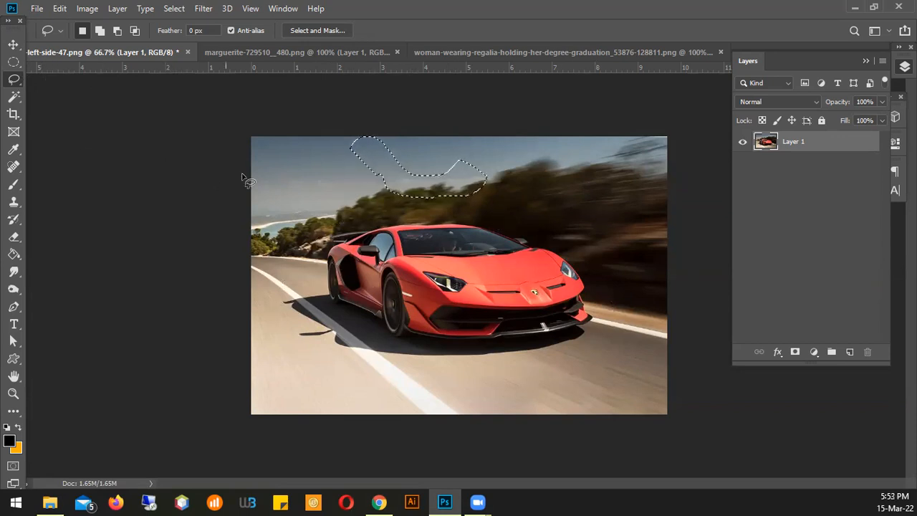
pyautogui.moveTo(348, 214)
pyautogui.mouseDown()
pyautogui.moveTo(320, 219)
pyautogui.moveTo(269, 307)
pyautogui.moveTo(367, 392)
pyautogui.moveTo(594, 342)
pyautogui.moveTo(612, 297)
pyautogui.moveTo(590, 222)
pyautogui.moveTo(498, 196)
pyautogui.mouseUp()
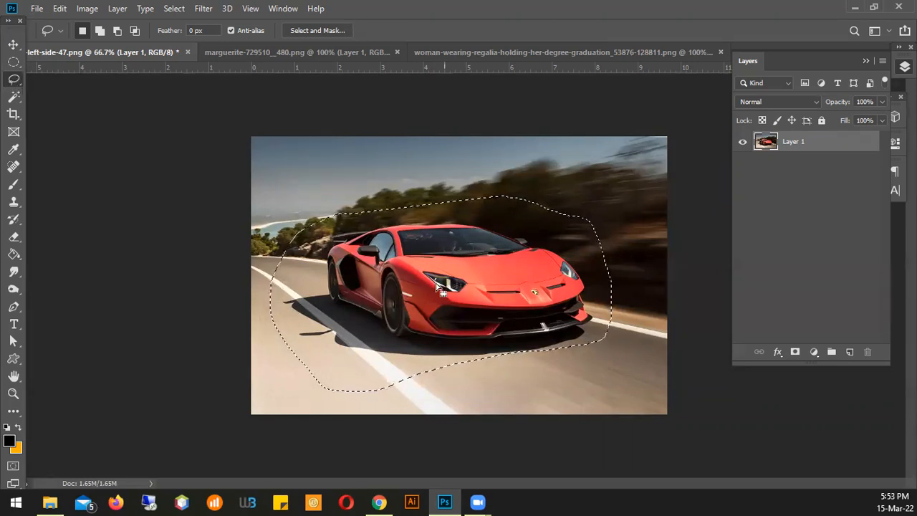
# Copy the lasso selection to its own layer and hide Layer 1 to isolate the freehand cutout
pyautogui.rightClick(434, 242)
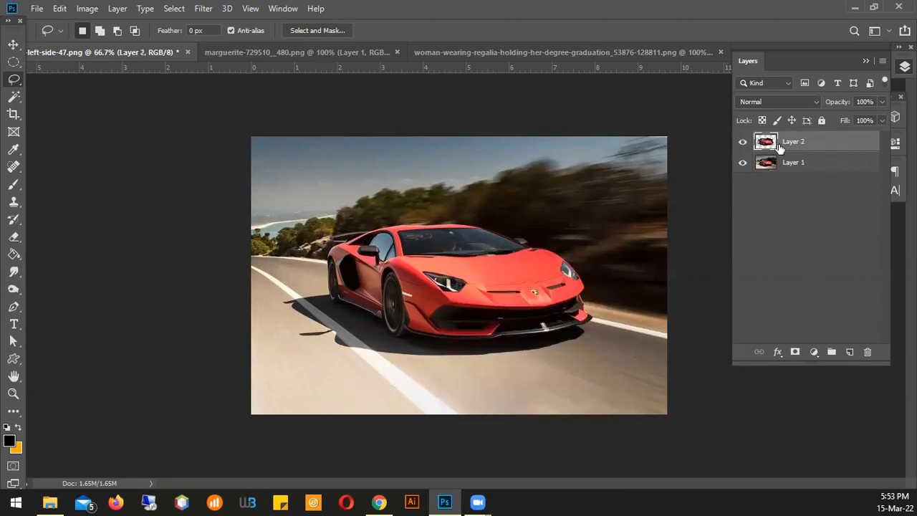
pyautogui.click(743, 165)
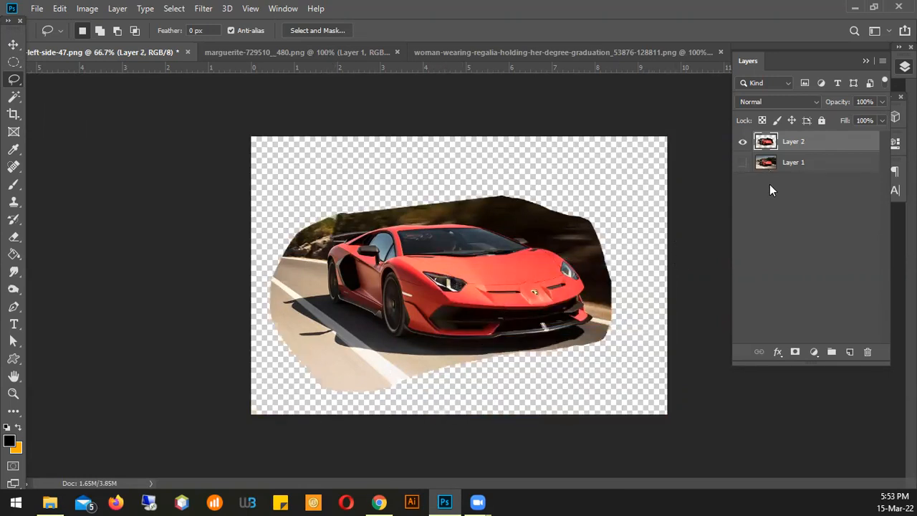
pyautogui.click(15, 44)
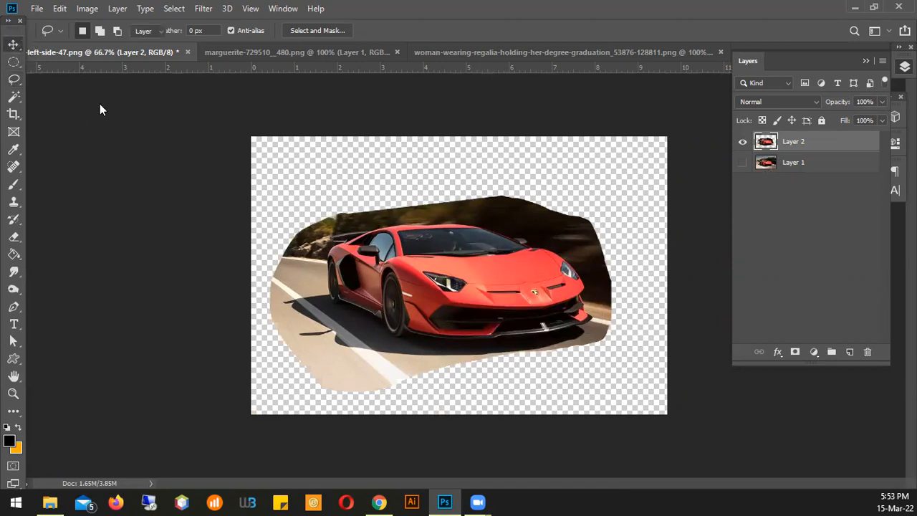
# Toggle the visibility of both layers to compare the freehand cutout with the original photo
pyautogui.click(743, 164)
pyautogui.click(742, 147)
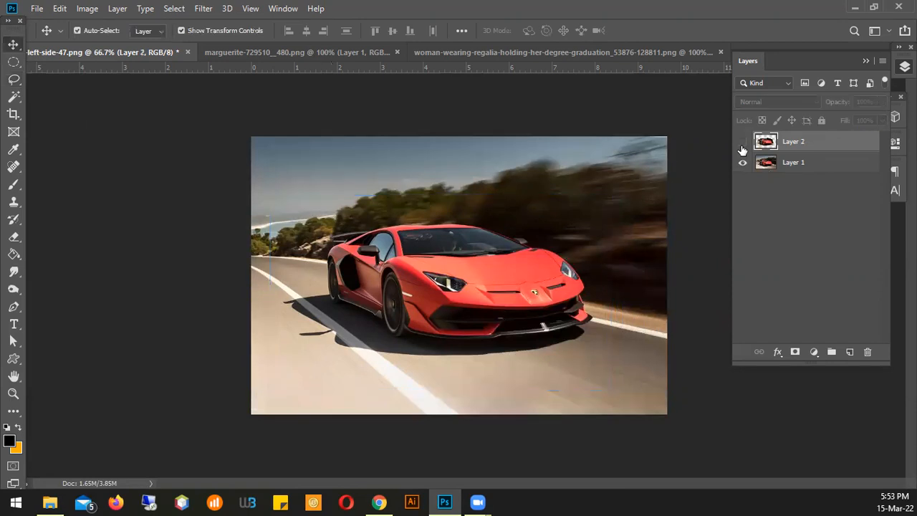
pyautogui.click(743, 142)
pyautogui.click(743, 164)
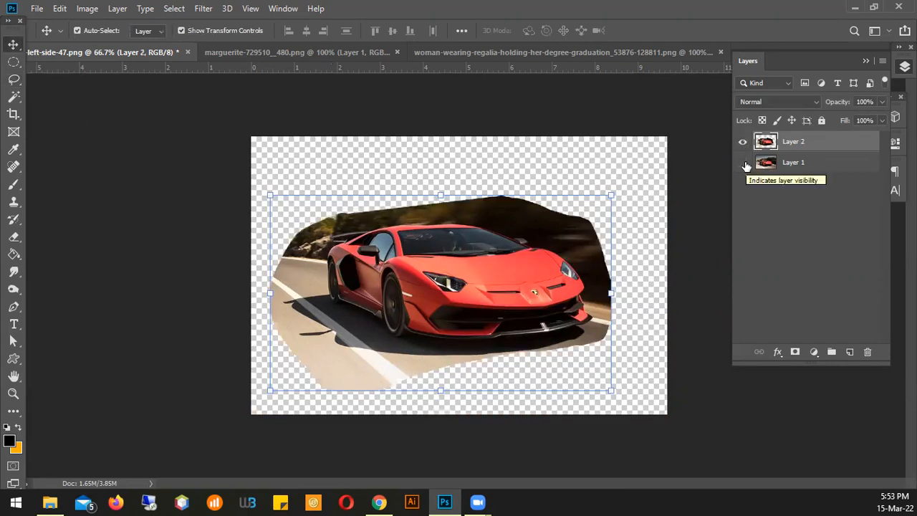
pyautogui.click(743, 164)
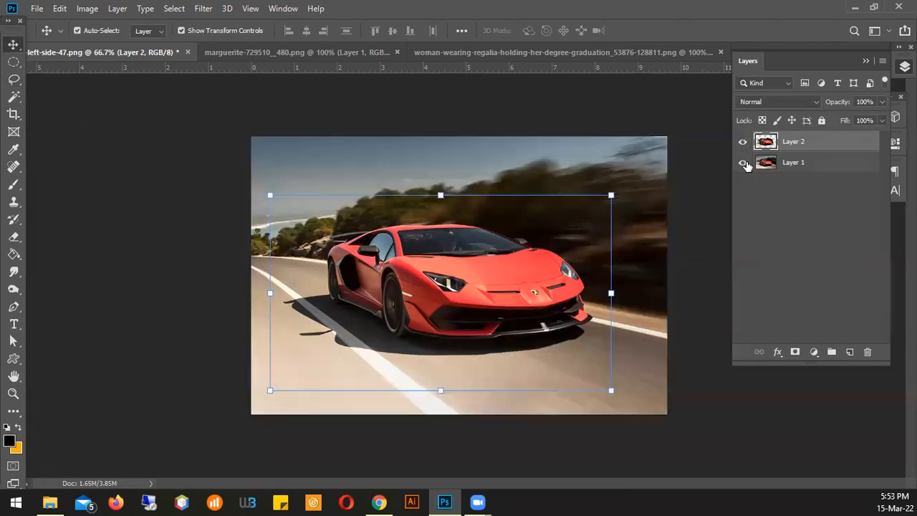
# Delete the freehand cutout layer, keeping only Layer 1
pyautogui.click(798, 176)
pyautogui.click(804, 145)
pyautogui.moveTo(817, 147); pyautogui.dragTo(868, 352)
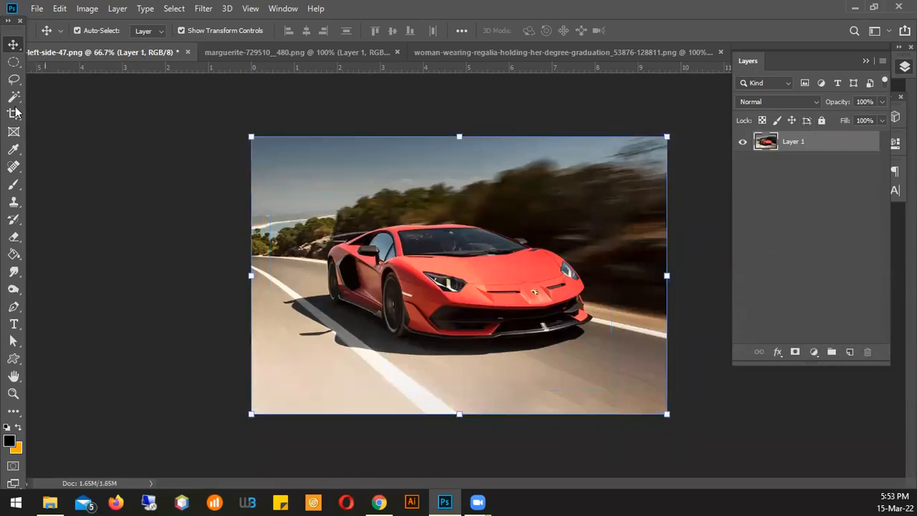
# Switch from the freehand lasso to the Polygonal Lasso tool for selecting the car
pyautogui.click(13, 83)
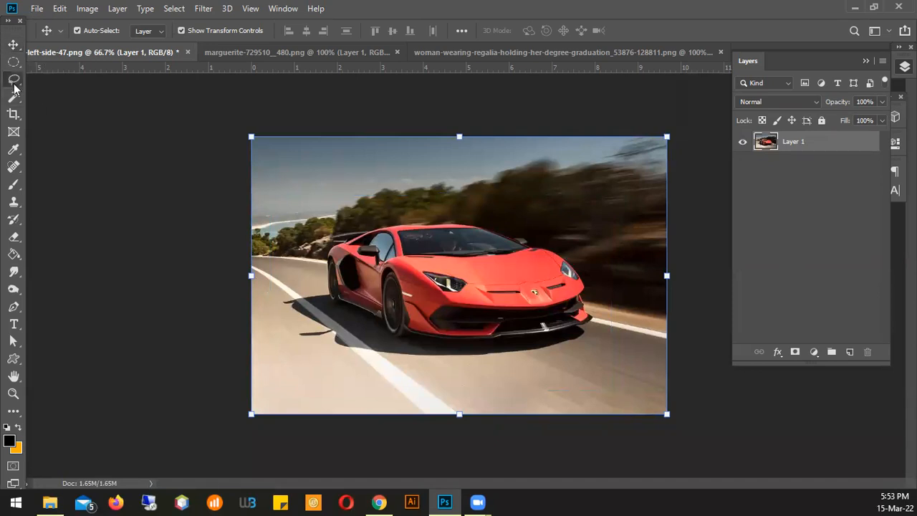
pyautogui.click(38, 93)
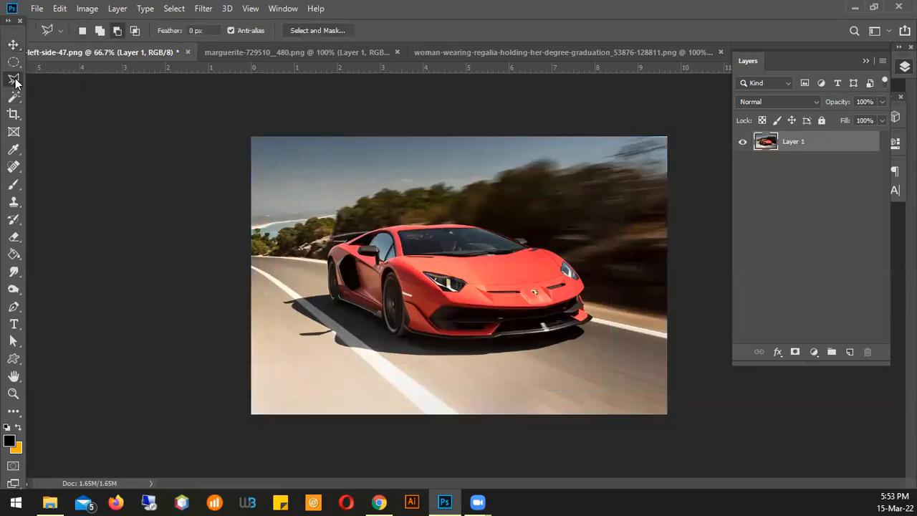
pyautogui.rightClick(14, 81)
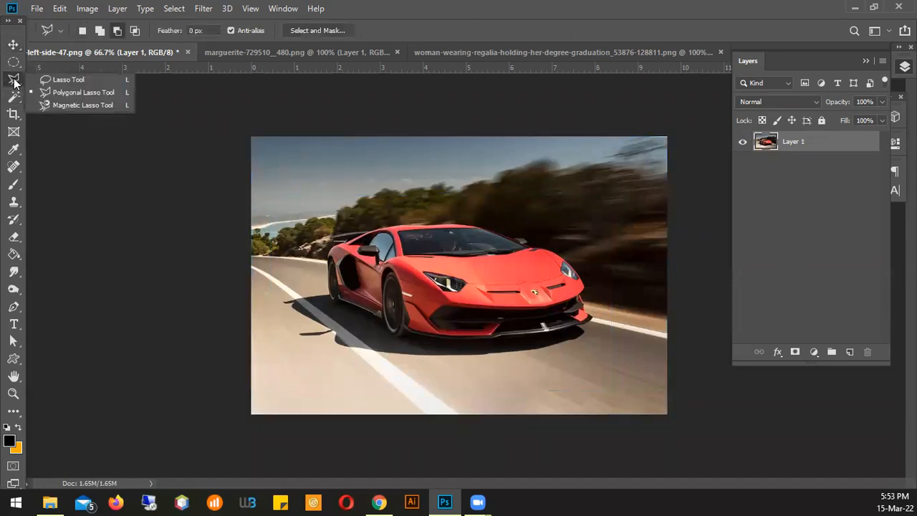
pyautogui.click(64, 94)
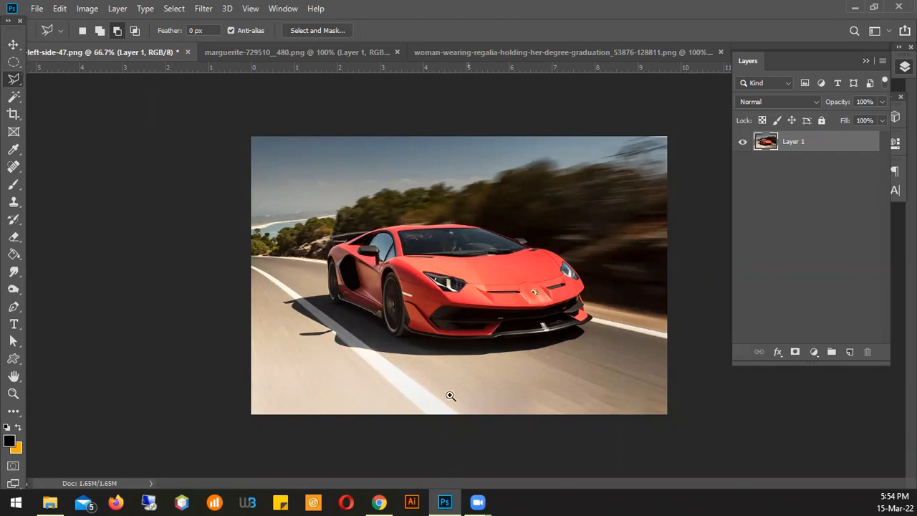
pyautogui.hotkey('ctrl', '+')
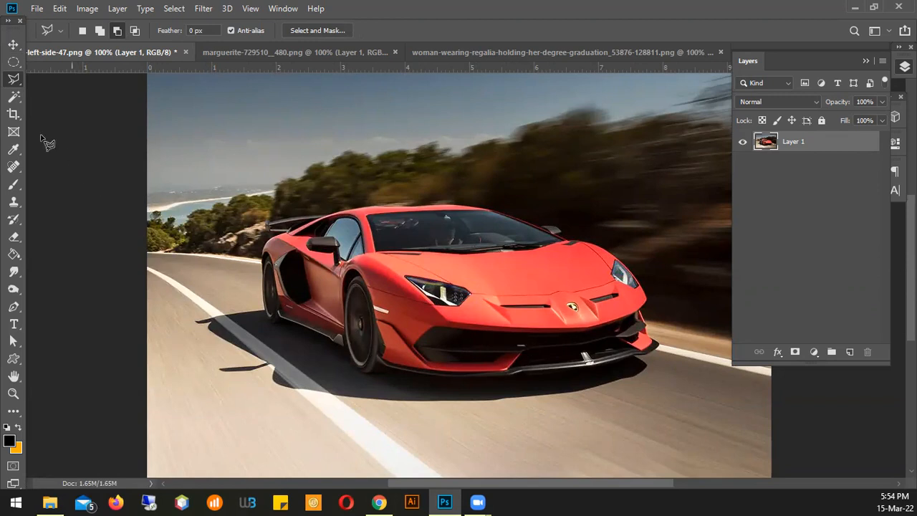
pyautogui.rightClick(10, 82)
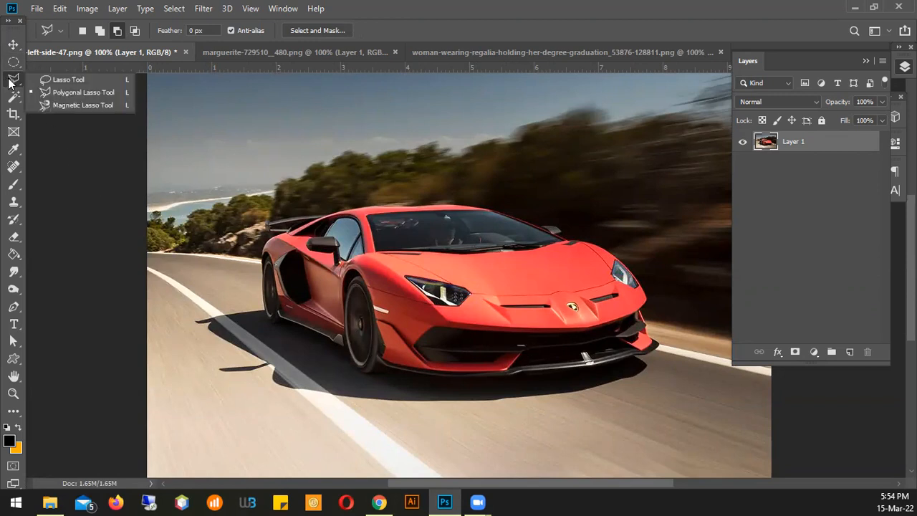
pyautogui.click(68, 99)
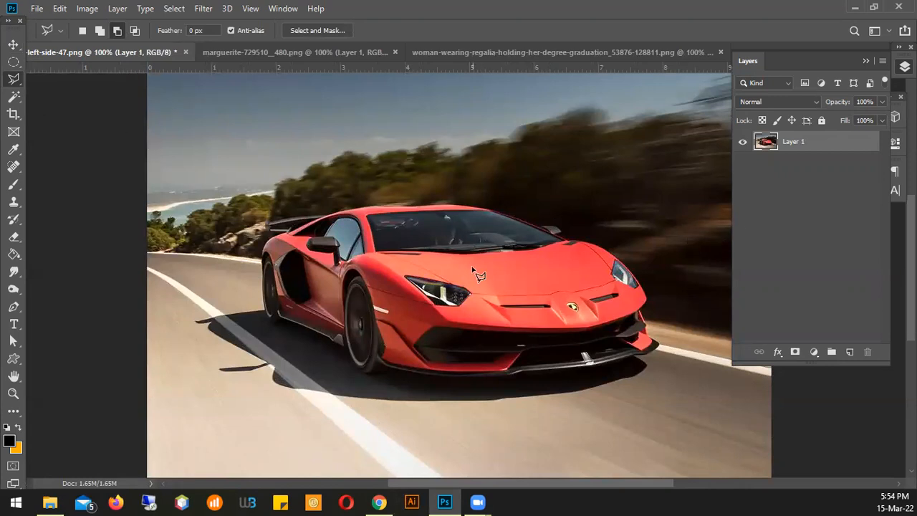
pyautogui.keyDown('ctrl'); pyautogui.click(439, 241); pyautogui.keyUp('ctrl')
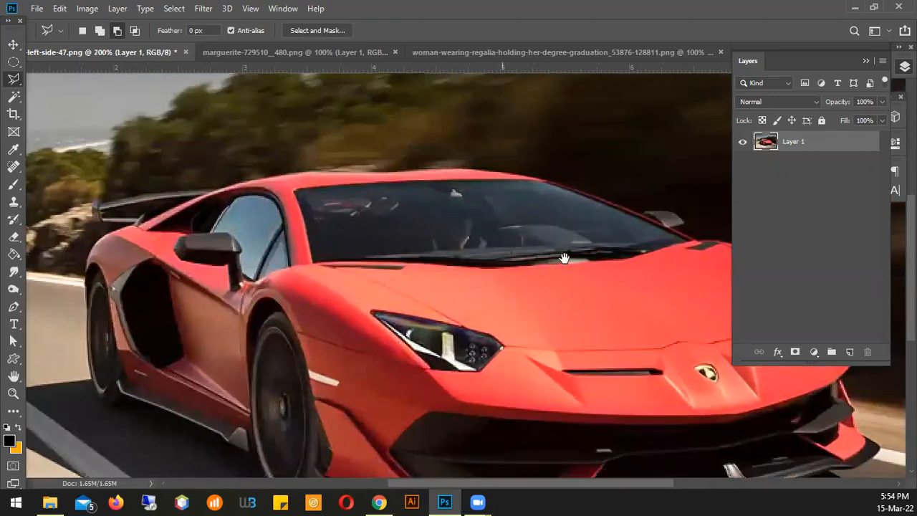
pyautogui.keyDown('alt'); pyautogui.click(440, 238); pyautogui.keyUp('alt')
pyautogui.moveTo(488, 245); pyautogui.dragTo(339, 285)
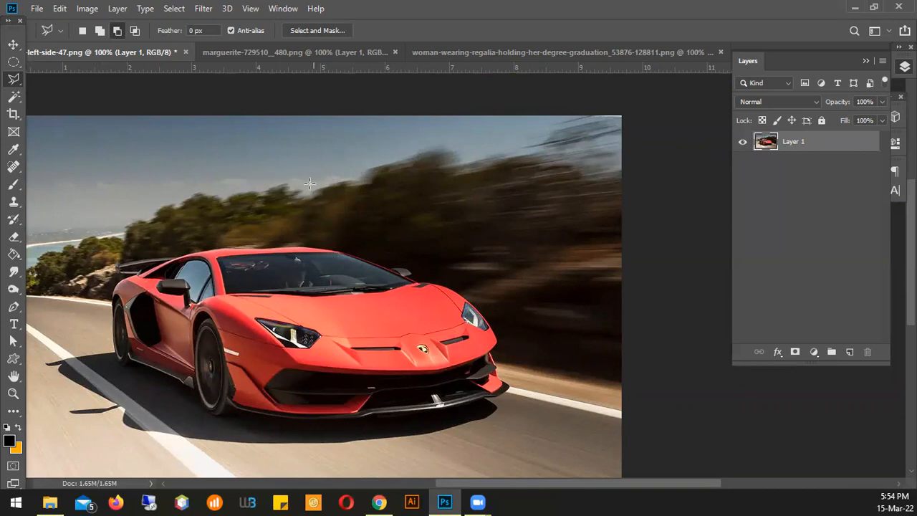
pyautogui.click(339, 251)
pyautogui.click(414, 273)
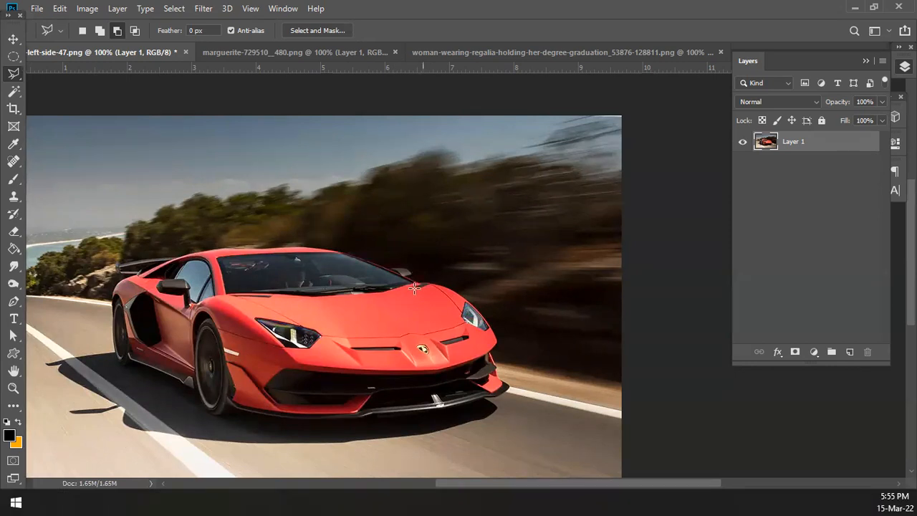
pyautogui.click(415, 282)
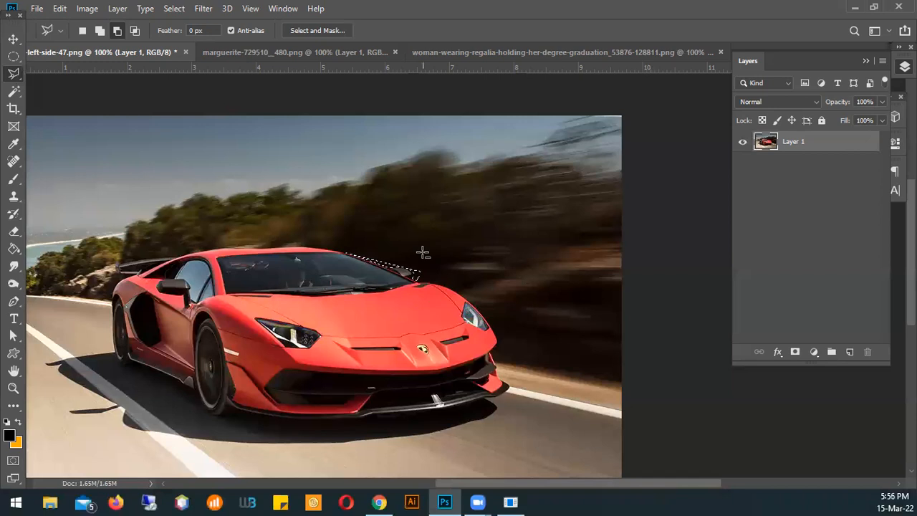
pyautogui.hotkey('ctrl', 'd')
pyautogui.click(174, 8)
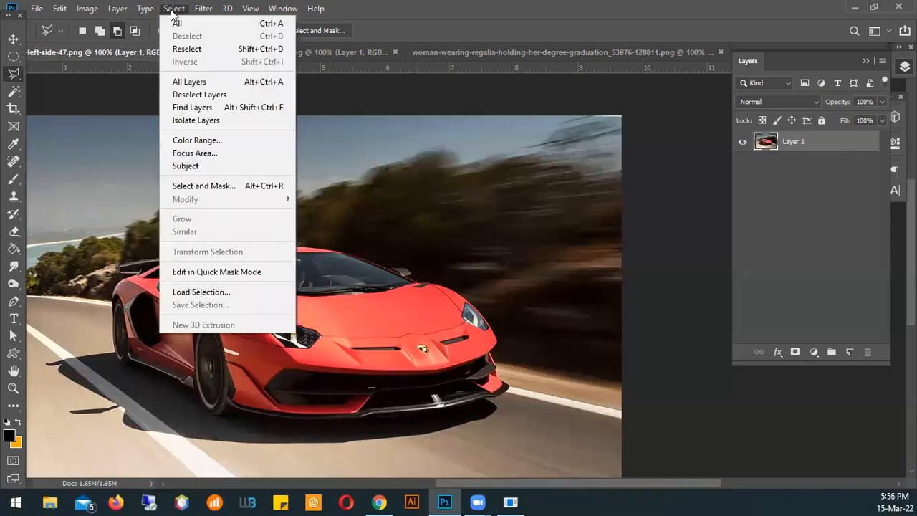
pyautogui.click(397, 15)
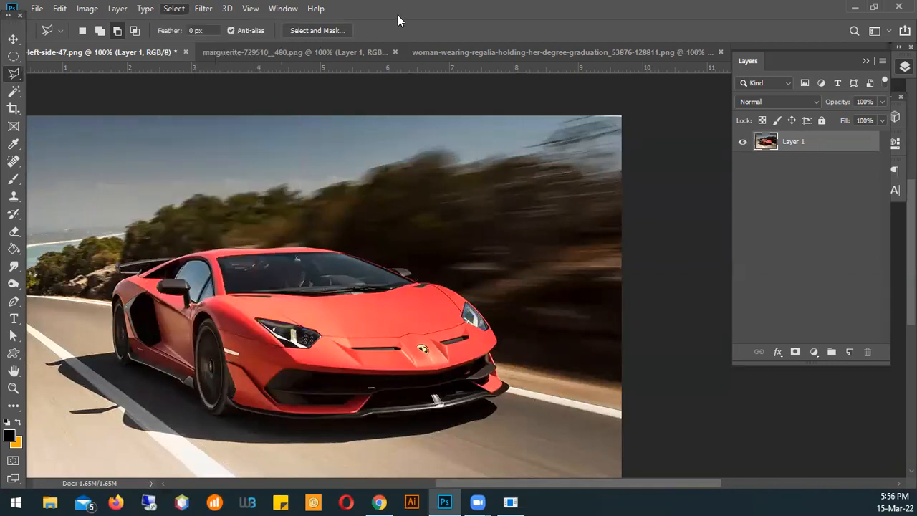
# Start a polygonal lasso outline on the car's roof edge and trace it along the windshield pillar to the far side mirror
pyautogui.click(320, 247)
pyautogui.hotkey('ctrl', 'space')
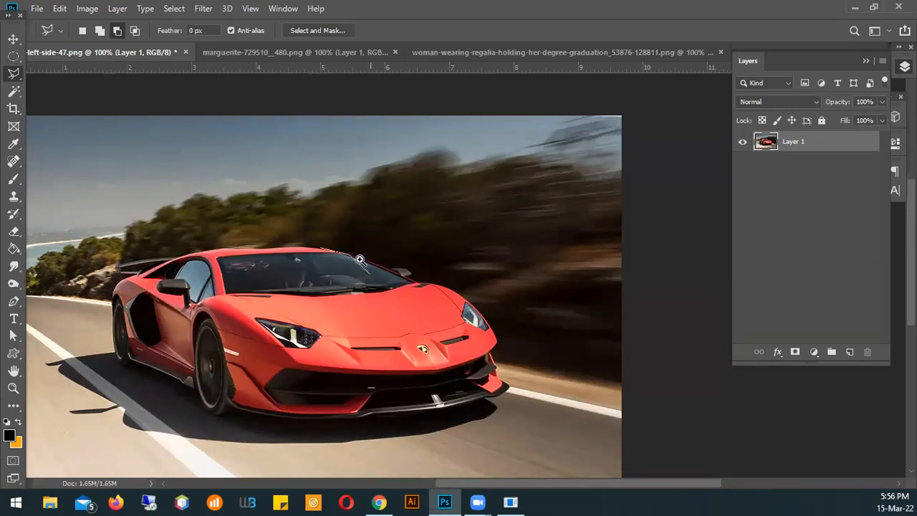
pyautogui.click(359, 264)
pyautogui.click(341, 262)
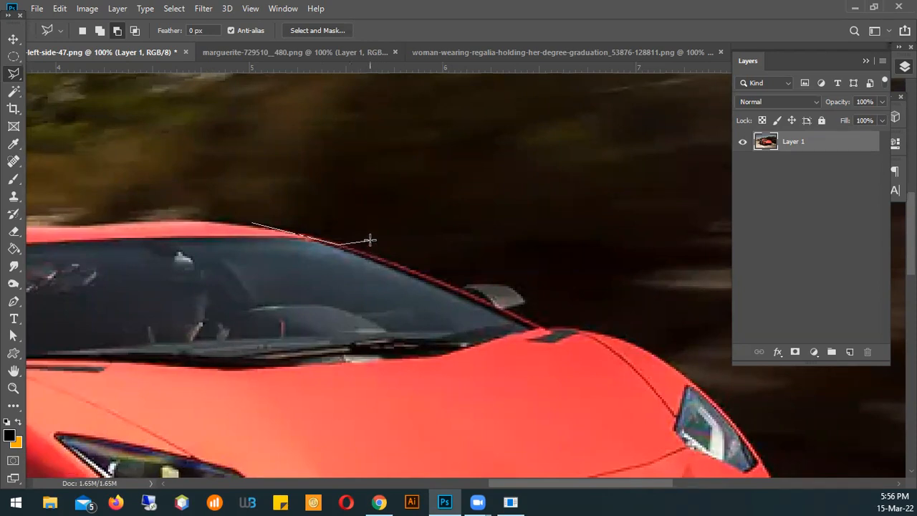
pyautogui.click(383, 255)
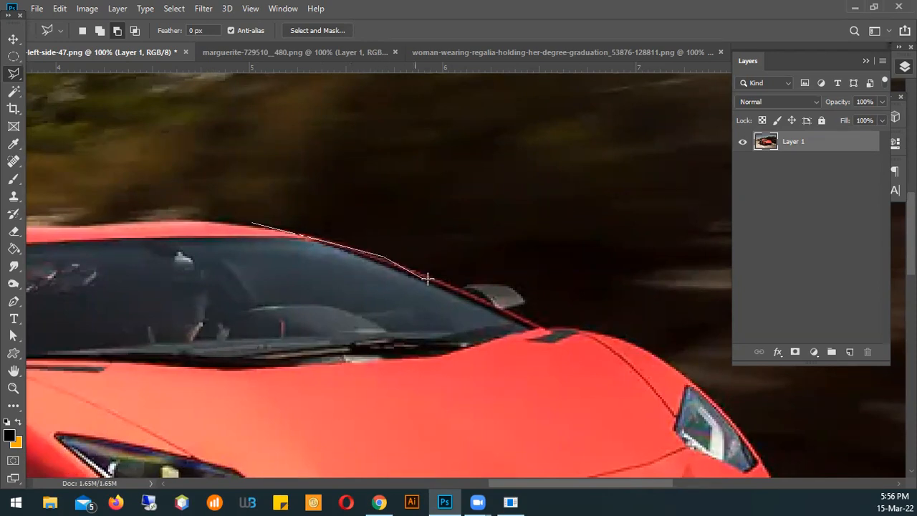
pyautogui.click(463, 288)
pyautogui.click(510, 286)
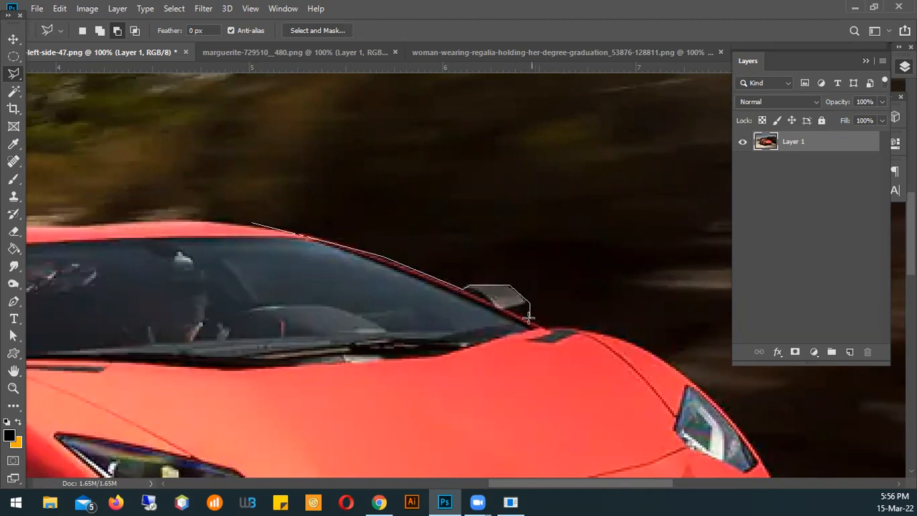
# Continue the polygonal outline from the base of the far mirror along the hood edge to the headlight
pyautogui.click(528, 317)
pyautogui.click(625, 339)
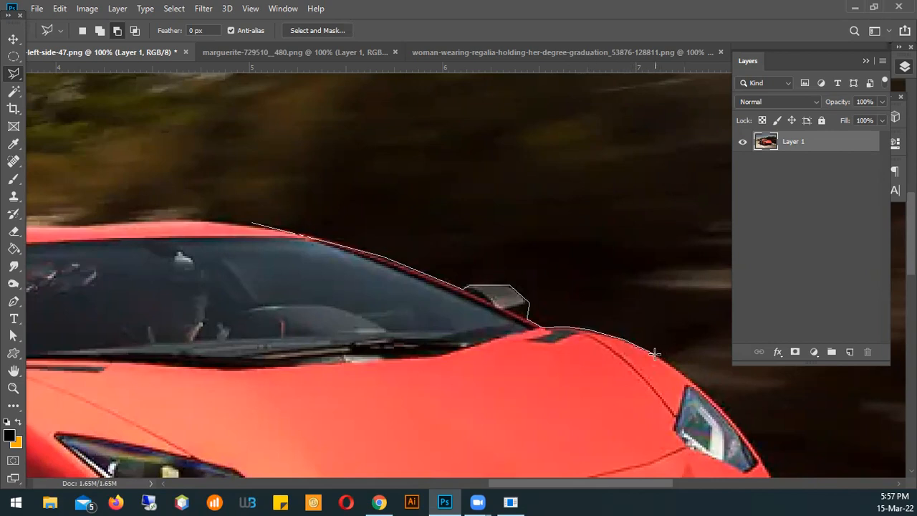
pyautogui.click(654, 353)
pyautogui.click(681, 373)
# Trace the outline past the far headlight and around the front fender to the bumper corner
pyautogui.moveTo(679, 392)
pyautogui.mouseDown()
pyautogui.moveTo(634, 286)
pyautogui.moveTo(579, 204)
pyautogui.moveTo(374, 276)
pyautogui.moveTo(688, 229)
pyautogui.moveTo(383, 218)
pyautogui.moveTo(272, 182)
pyautogui.moveTo(258, 189)
pyautogui.mouseUp()
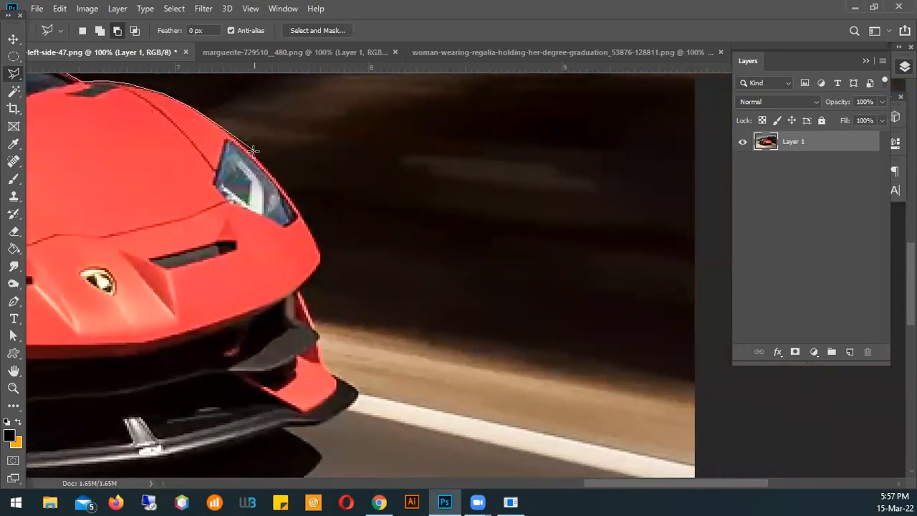
pyautogui.click(296, 205)
pyautogui.click(319, 243)
pyautogui.click(320, 257)
pyautogui.click(299, 285)
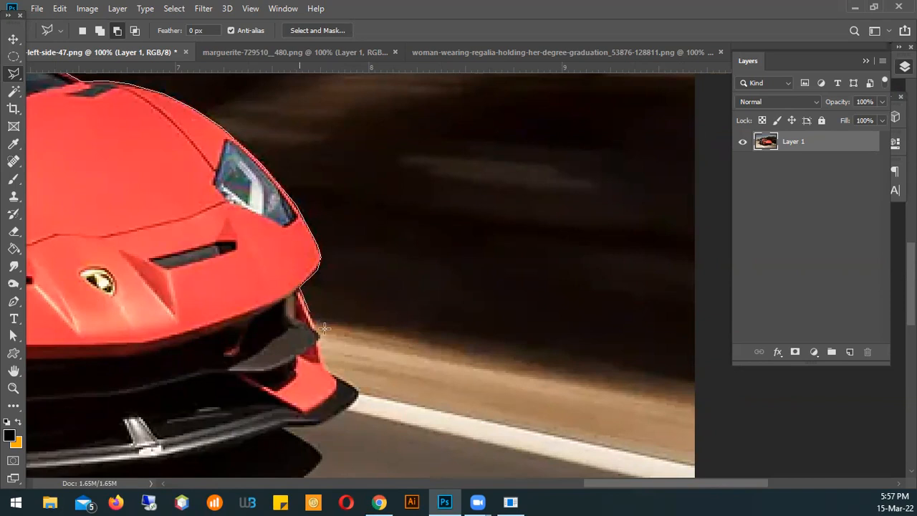
pyautogui.click(327, 374)
# Extend the outline around the tip of the front splitter to its lower edge
pyautogui.click(358, 393)
pyautogui.click(316, 425)
pyautogui.click(280, 427)
pyautogui.press('space')
pyautogui.moveTo(205, 399)
pyautogui.mouseDown()
pyautogui.moveTo(379, 179)
pyautogui.moveTo(456, 123)
pyautogui.moveTo(449, 148)
pyautogui.mouseUp()
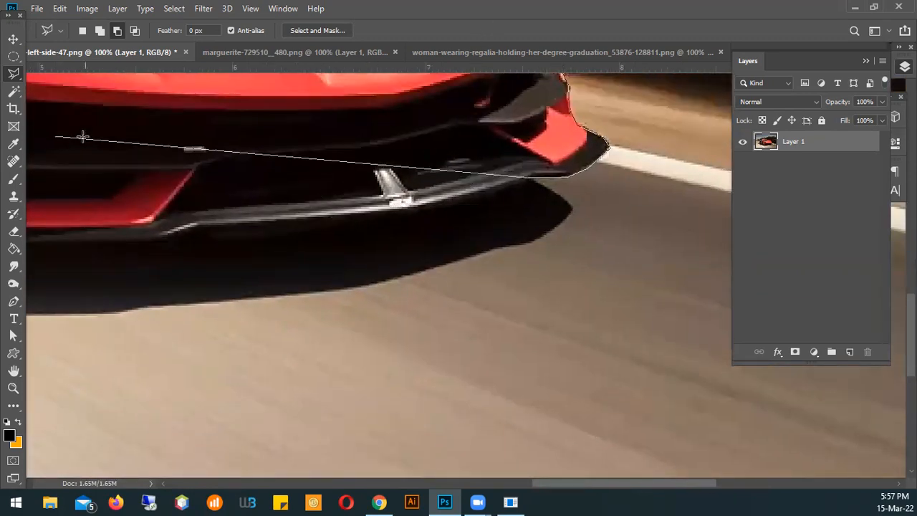
pyautogui.click(235, 198)
pyautogui.press('BackSpace')
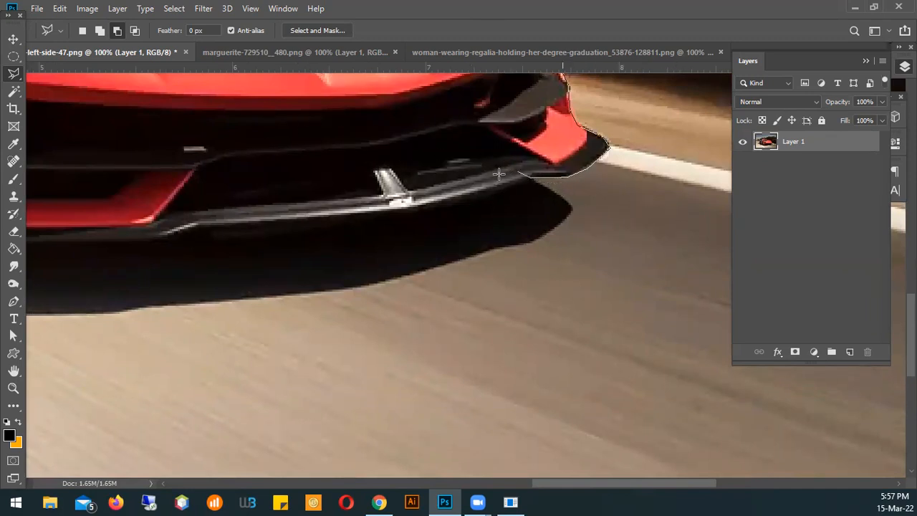
pyautogui.click(108, 244)
pyautogui.press('BackSpace')
# Trace the outline around the end of the car's shadow and along its lower edge beneath the front bumper
pyautogui.click(573, 208)
pyautogui.click(526, 244)
pyautogui.click(496, 248)
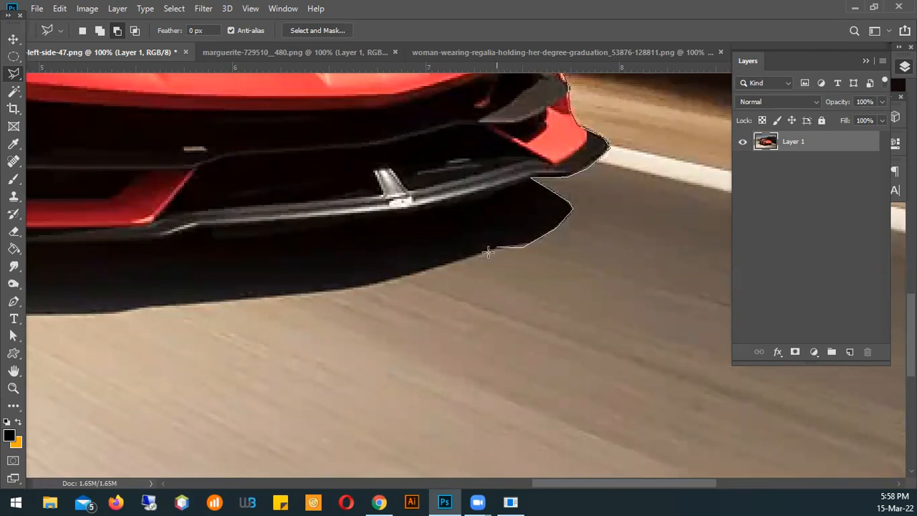
pyautogui.click(399, 277)
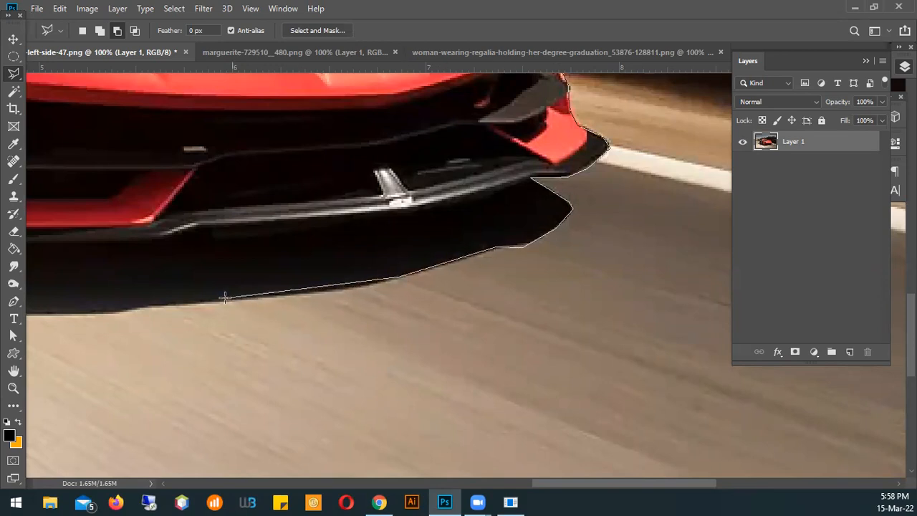
pyautogui.click(366, 285)
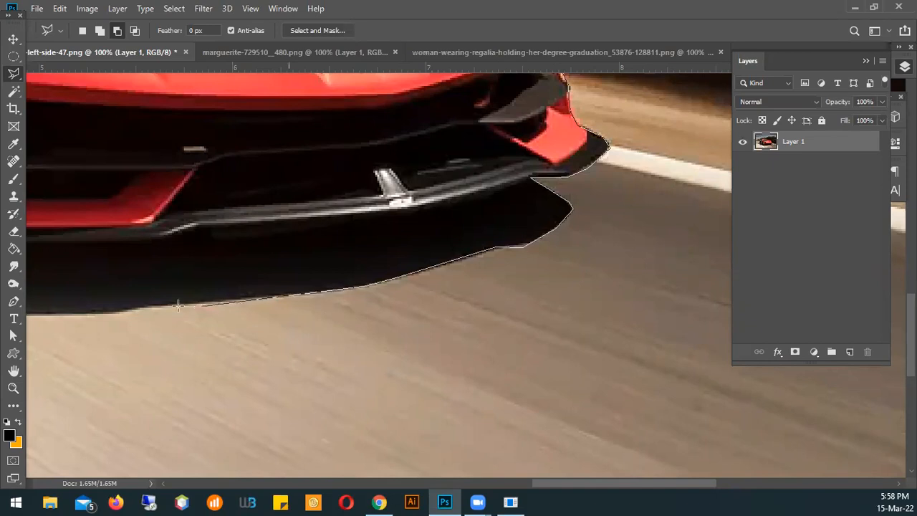
pyautogui.click(254, 292)
pyautogui.click(135, 309)
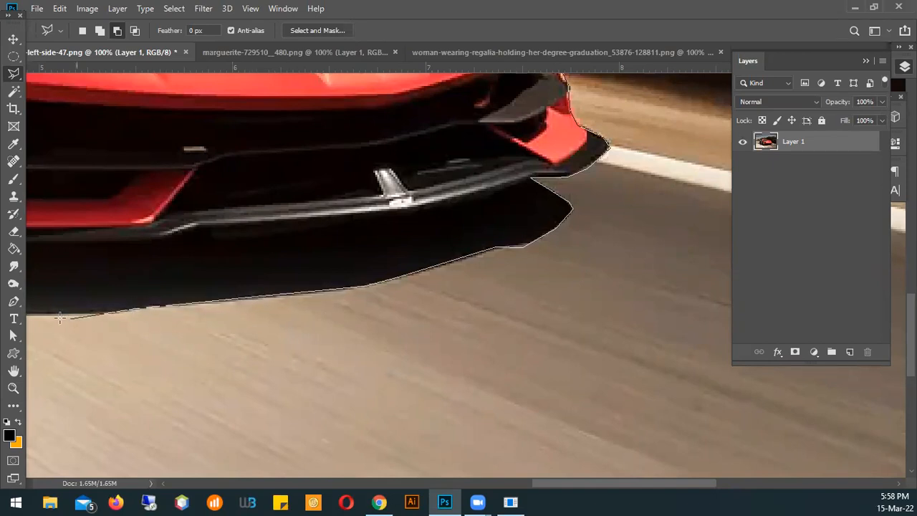
# Continue the outline along the shadow's lower edge toward the white road line near the front wheel
pyautogui.moveTo(84, 268); pyautogui.dragTo(815, 188)
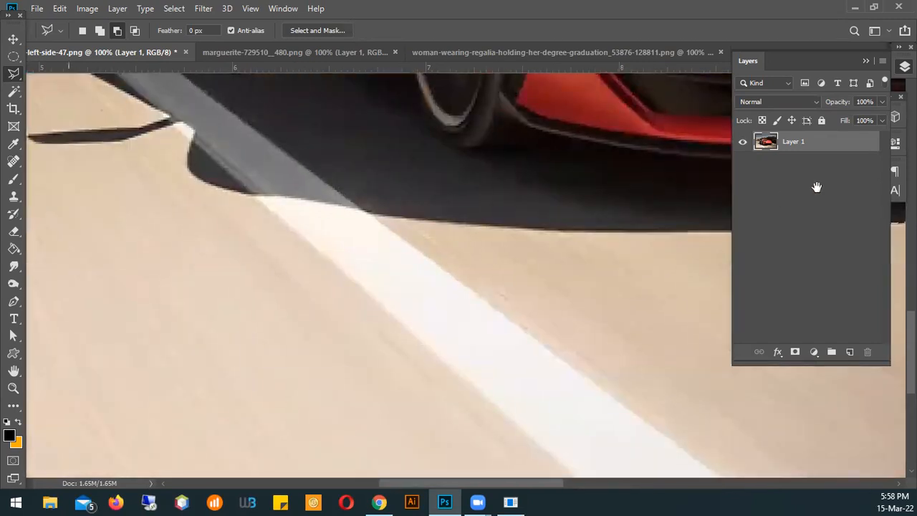
pyautogui.click(490, 233)
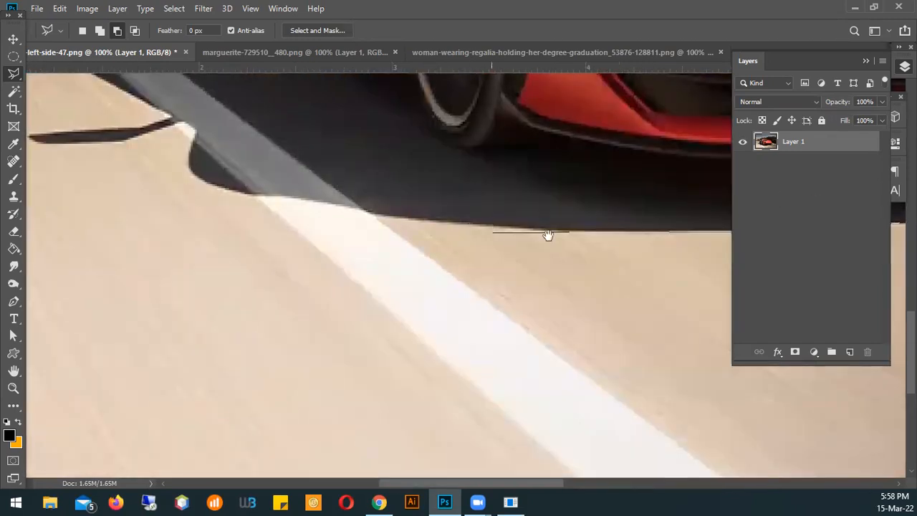
pyautogui.moveTo(549, 237); pyautogui.dragTo(296, 265)
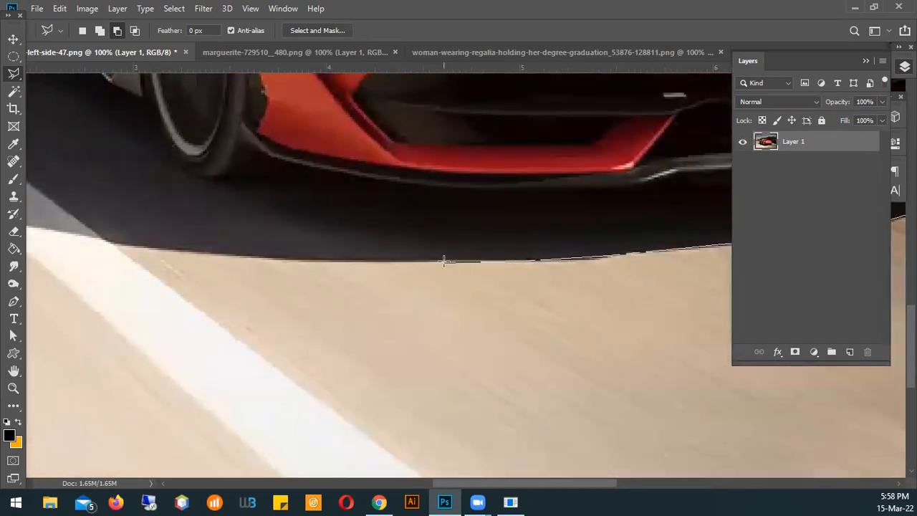
pyautogui.click(154, 250)
pyautogui.moveTo(98, 201)
pyautogui.mouseDown()
pyautogui.moveTo(753, 246)
pyautogui.moveTo(359, 221)
pyautogui.mouseUp()
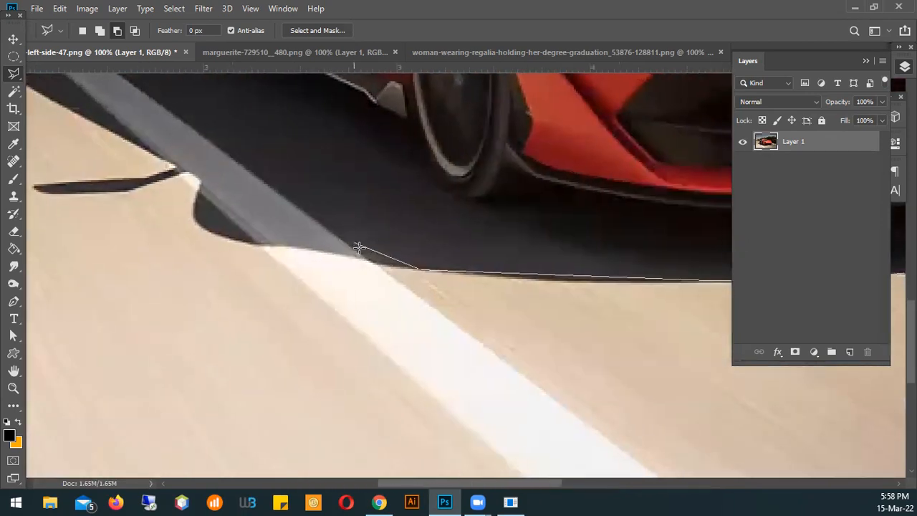
# Carry the outline across the shadow to the rear wheel and up around the car's rear end and spoiler
pyautogui.scroll(-3, 365, 212)
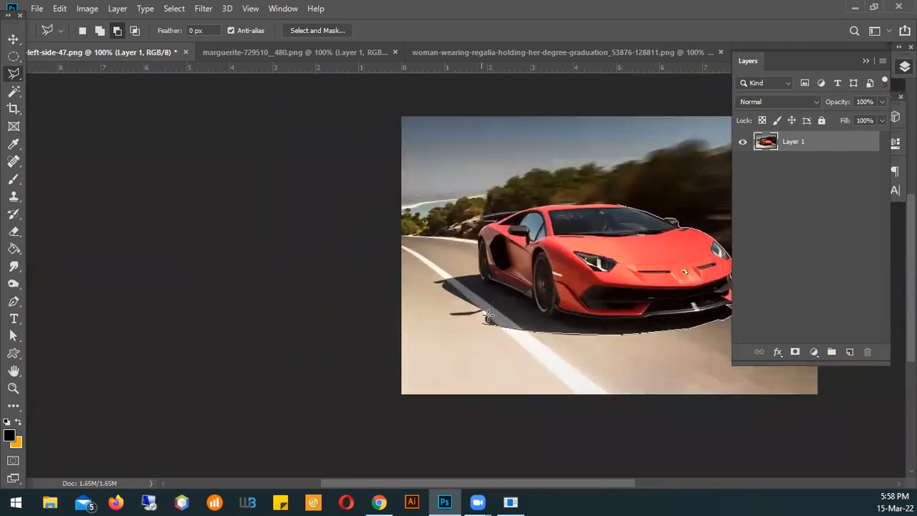
pyautogui.click(483, 281)
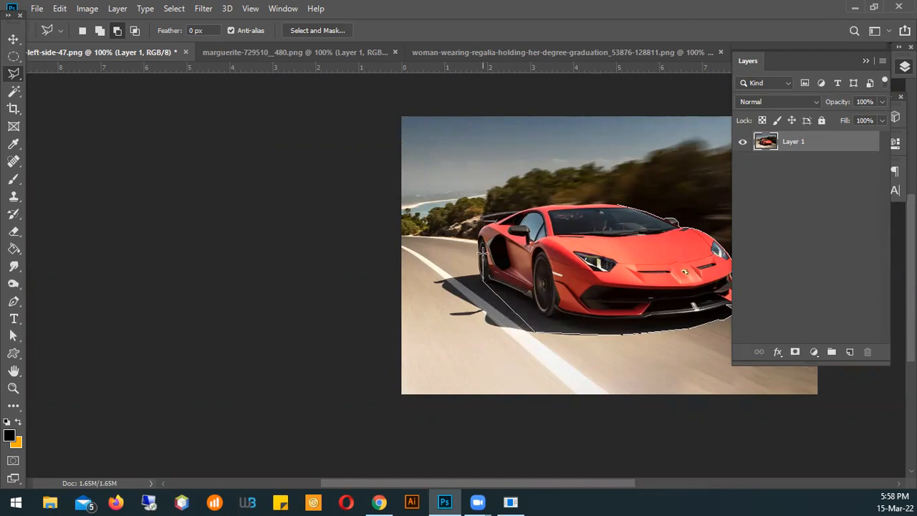
pyautogui.click(480, 213)
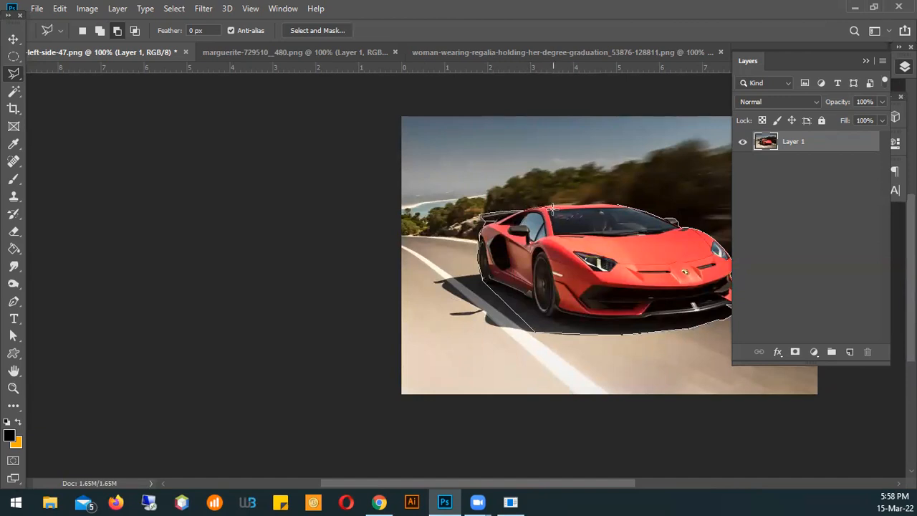
# Close the polygonal outline at its starting point on the roof to select the car
pyautogui.scroll(1, 552, 208)
pyautogui.scroll(4, 552, 208)
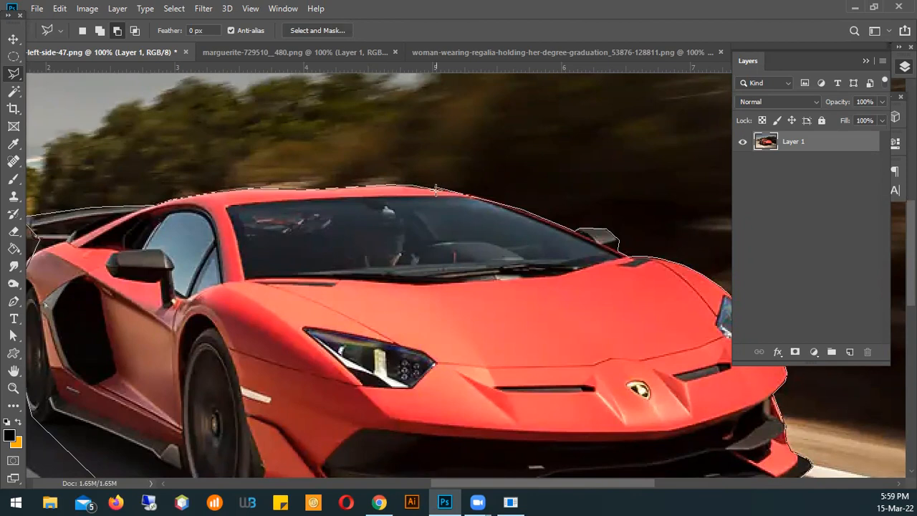
pyautogui.click(435, 188)
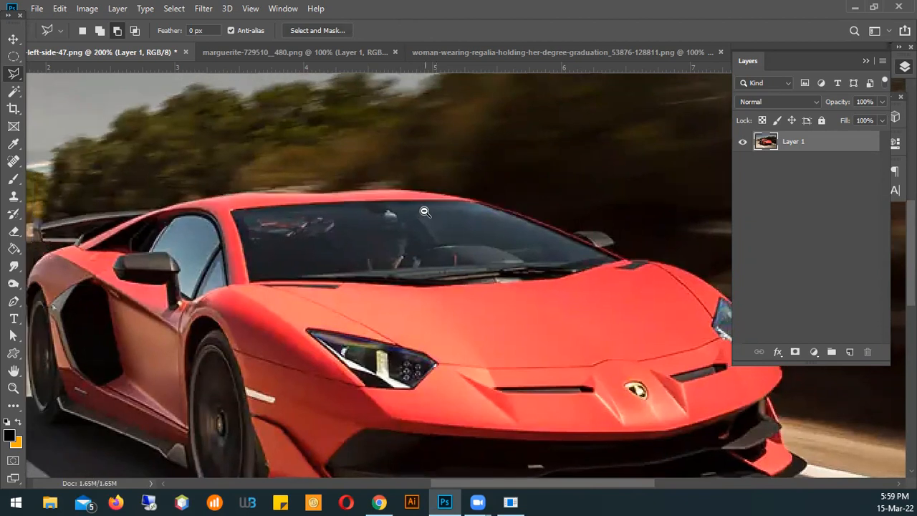
pyautogui.hotkey('ctrl', '-')
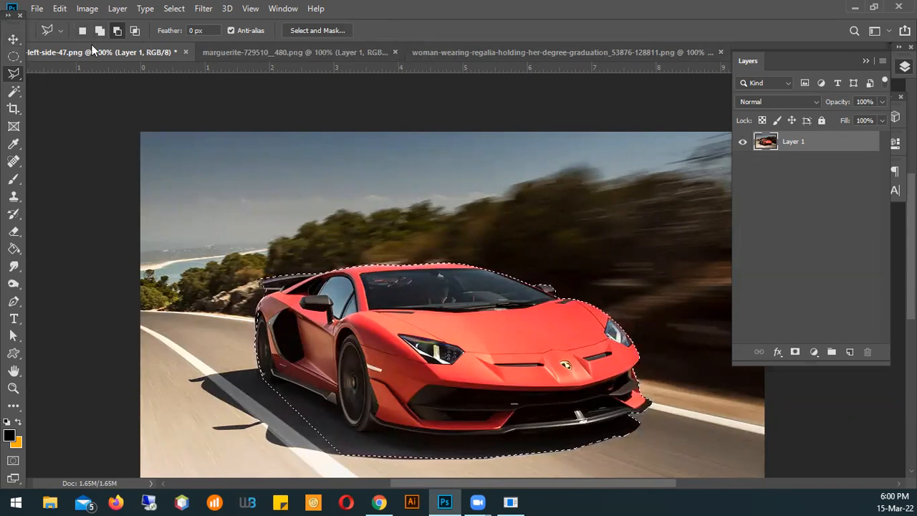
# Set the lasso's selection mode from subtract to New selection
pyautogui.click(119, 31)
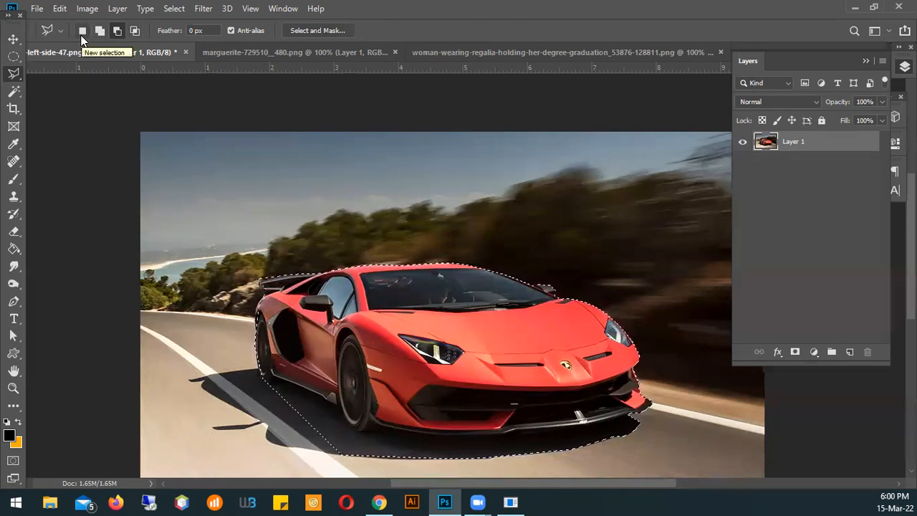
pyautogui.click(81, 33)
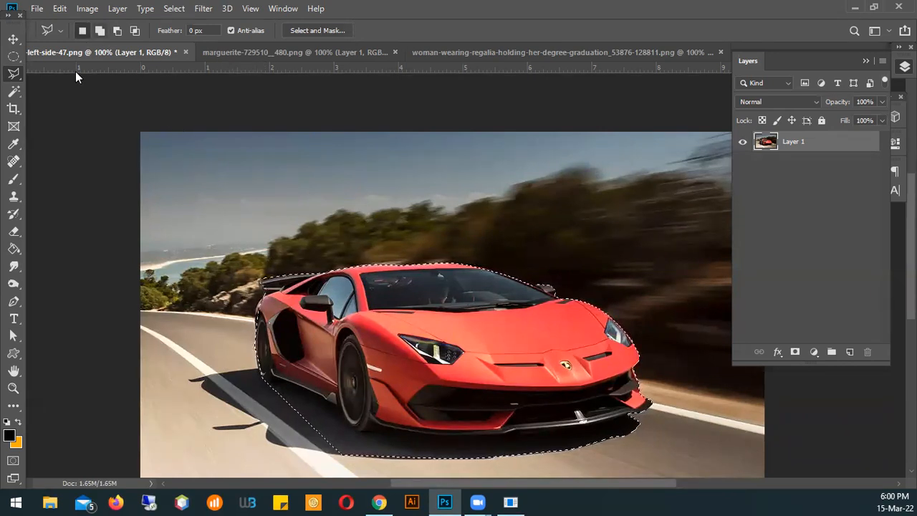
# Add a long triangular area of sky above the car to the selection with the Polygonal Lasso
pyautogui.click(98, 31)
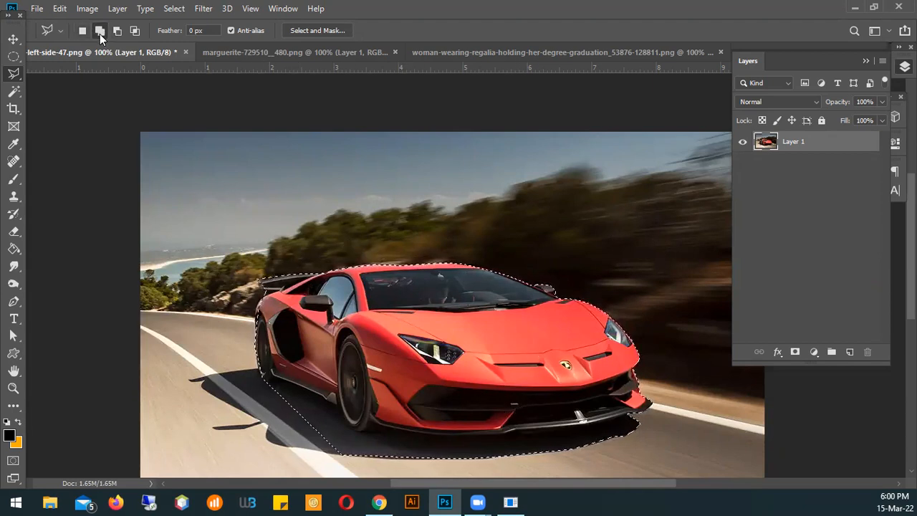
pyautogui.click(216, 164)
pyautogui.click(654, 160)
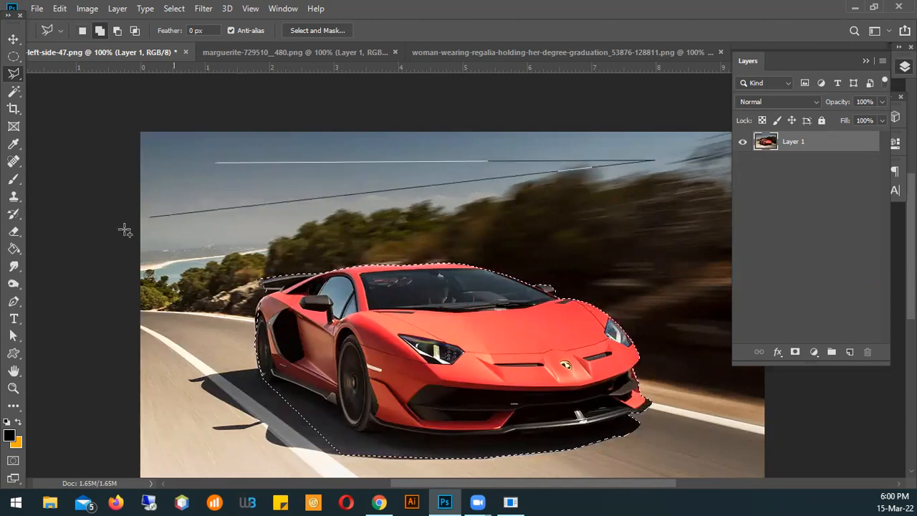
pyautogui.click(219, 223)
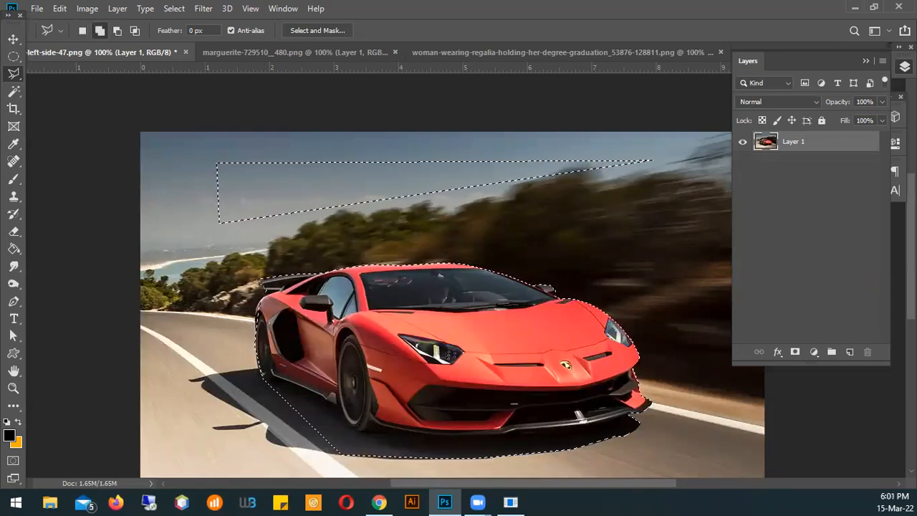
# Subtract the triangular sky area from the selection by enclosing it with a larger polygonal outline
pyautogui.click(116, 31)
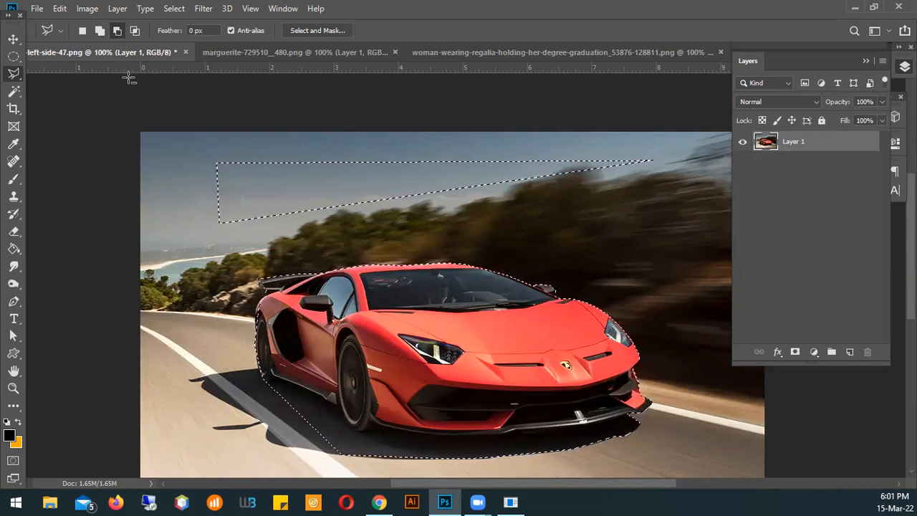
pyautogui.click(203, 154)
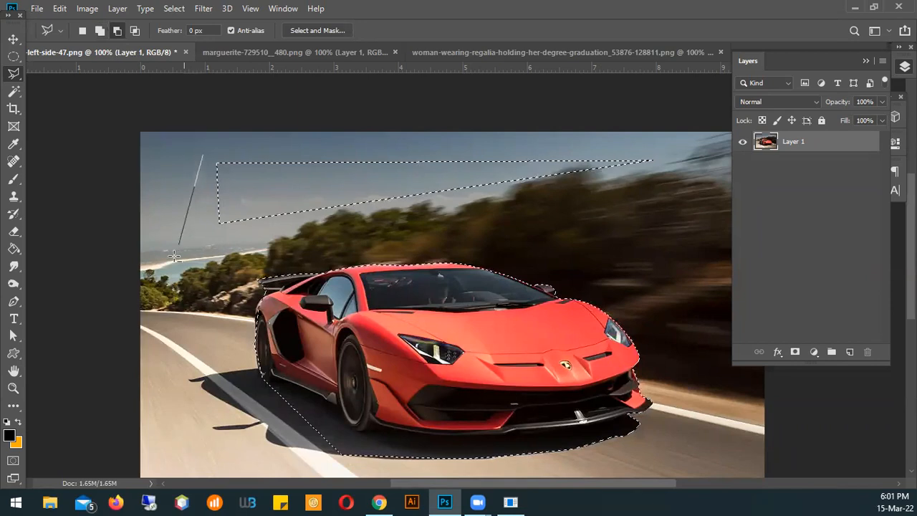
pyautogui.click(176, 261)
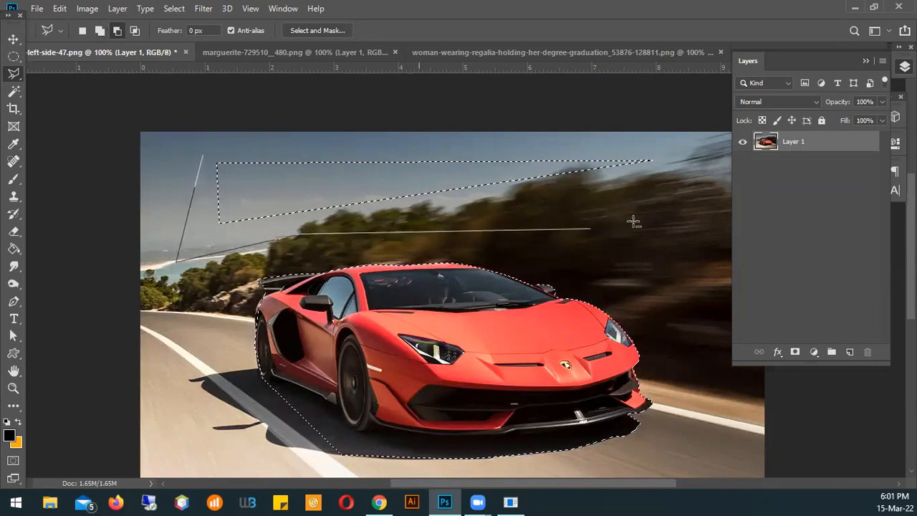
pyautogui.click(679, 176)
pyautogui.click(682, 139)
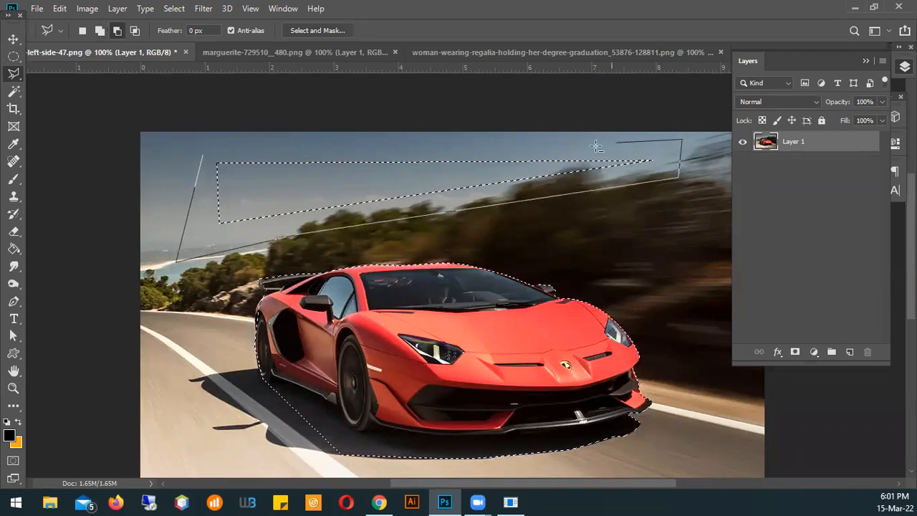
pyautogui.click(203, 154)
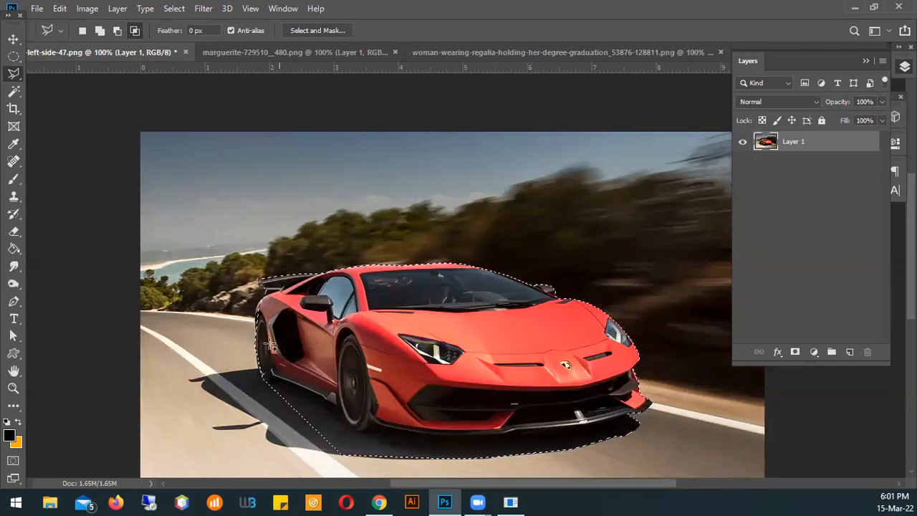
# Intersect the car selection with a polygonal outline drawn around the rear part of the car
pyautogui.click(229, 268)
pyautogui.click(284, 428)
pyautogui.click(188, 314)
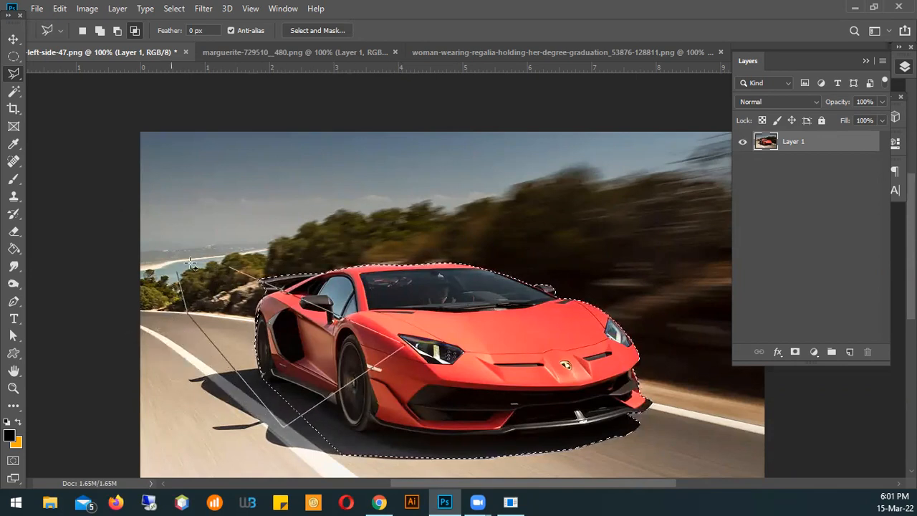
pyautogui.click(233, 272)
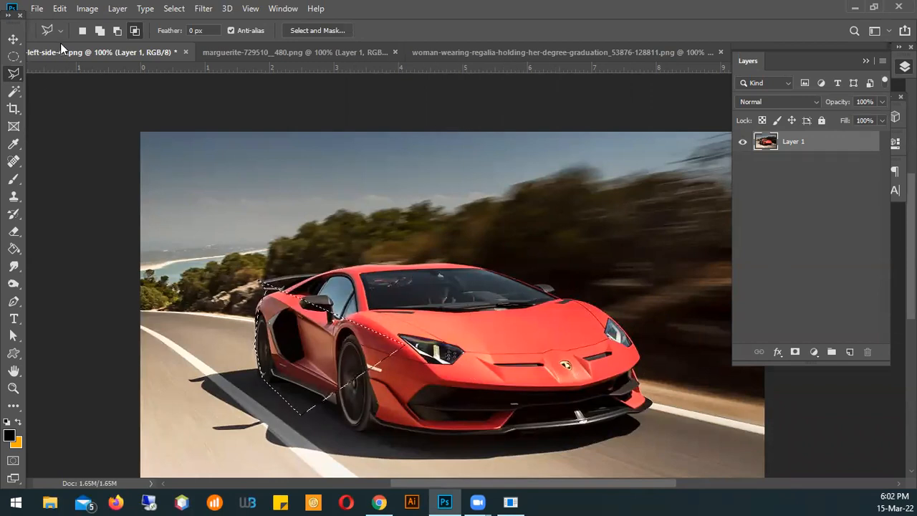
# Undo the last Polygonal Lasso intersection
pyautogui.click(58, 8)
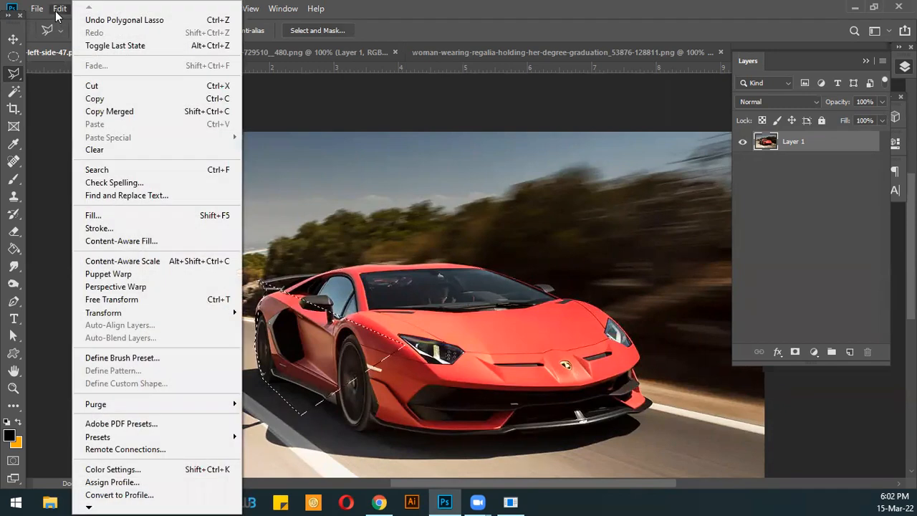
pyautogui.click(145, 24)
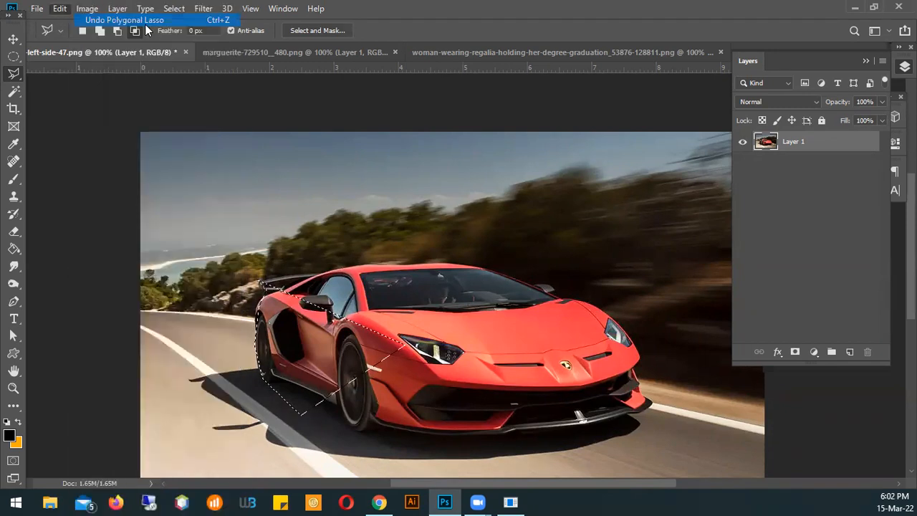
pyautogui.click(137, 30)
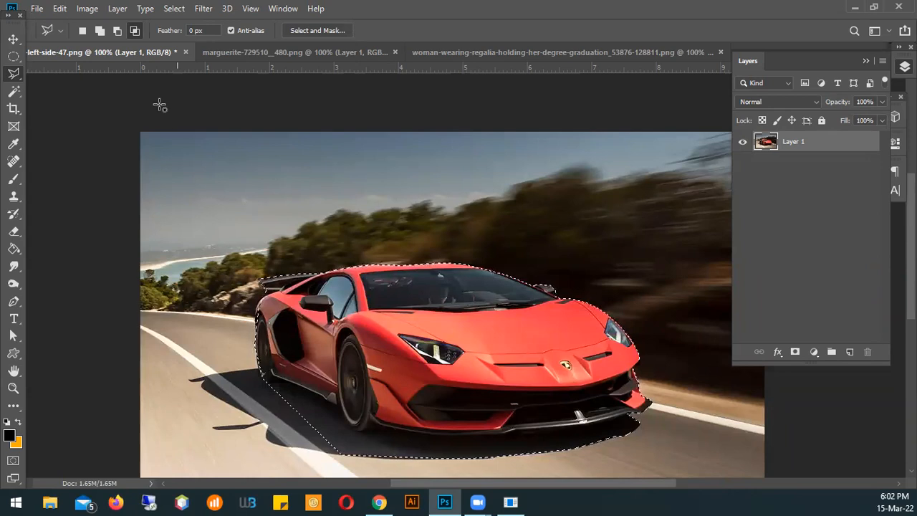
# Set the lasso to Add to selection and start an outline from the front bumper along the shadow's lower edge to the white road line
pyautogui.click(99, 34)
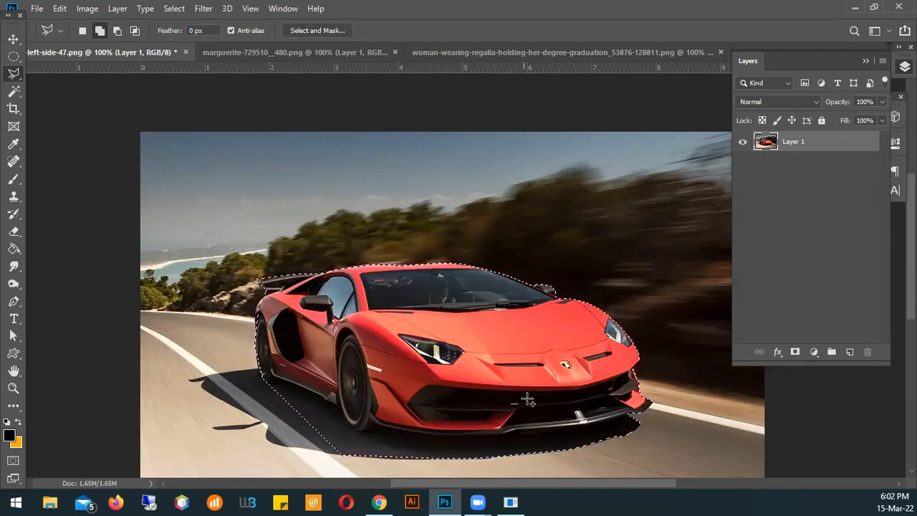
pyautogui.click(476, 381)
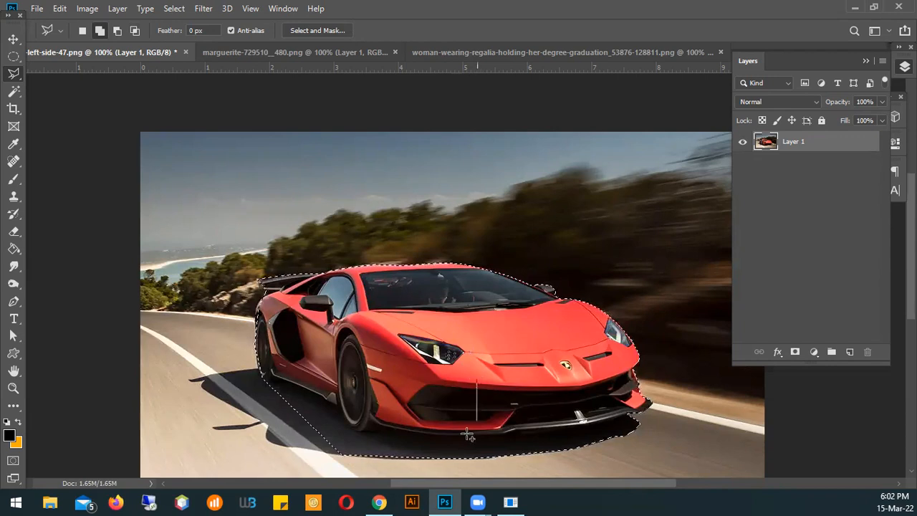
pyautogui.click(439, 455)
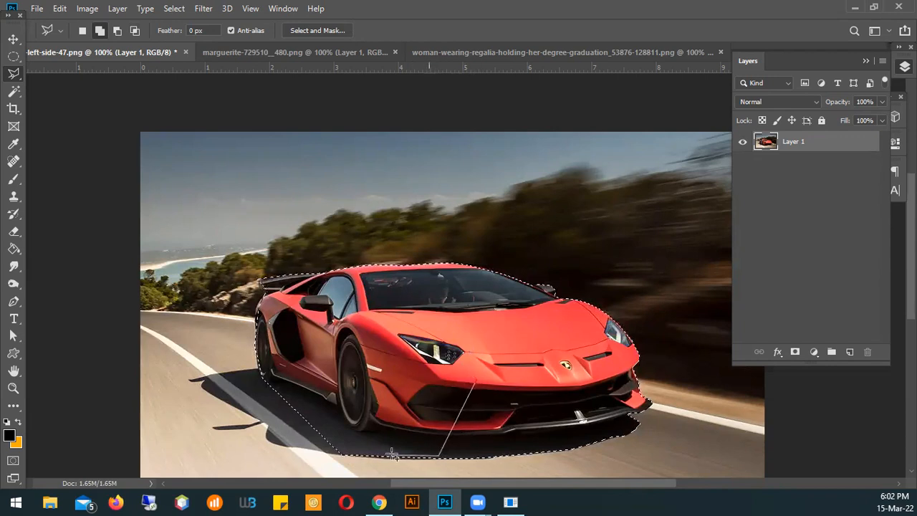
pyautogui.click(337, 454)
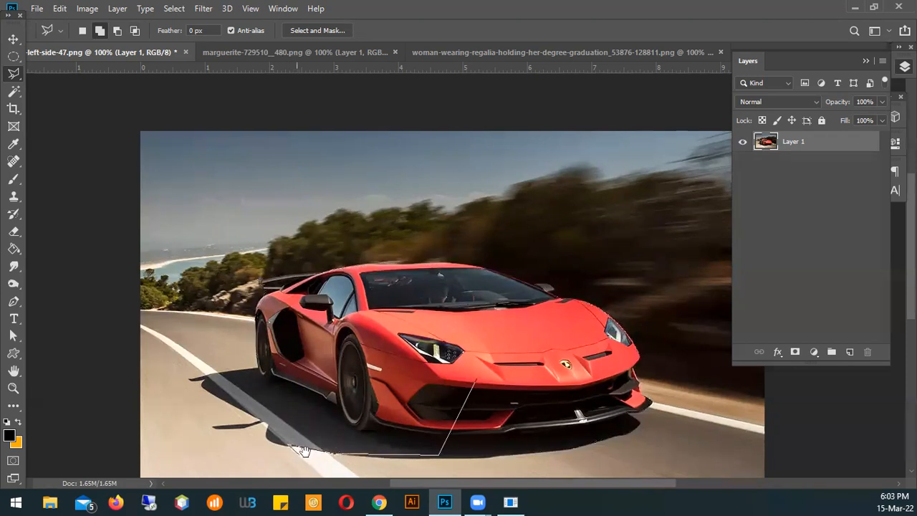
pyautogui.scroll(1, 294, 450)
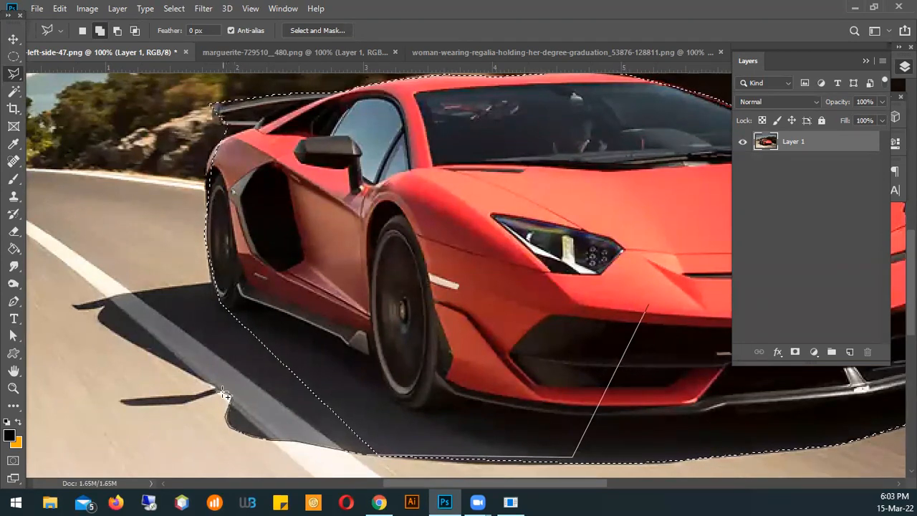
# Trace the outline around the thin, detached-looking shadow spike beside the white road line
pyautogui.click(192, 399)
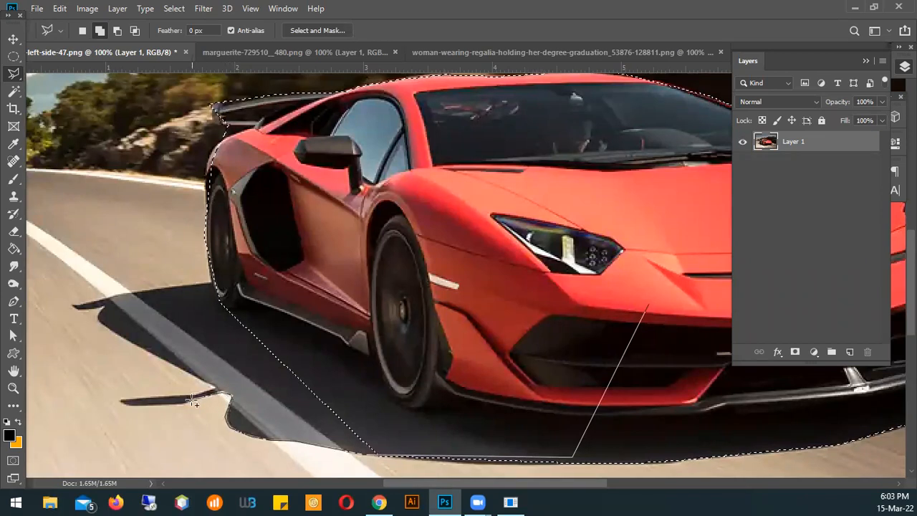
pyautogui.click(184, 405)
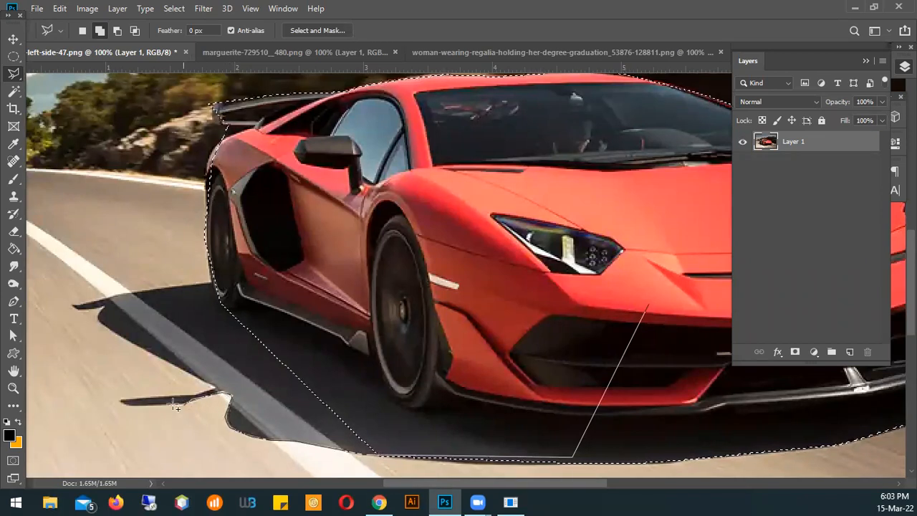
pyautogui.click(124, 405)
pyautogui.click(116, 398)
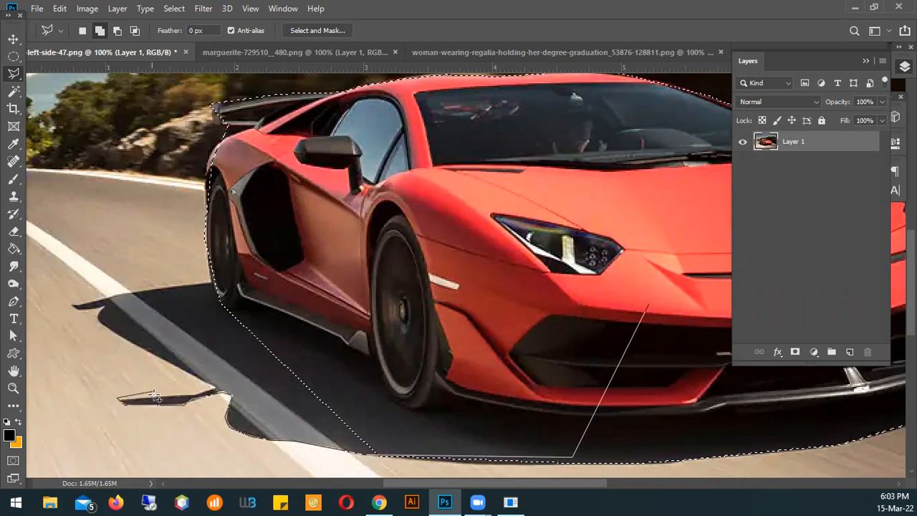
pyautogui.click(149, 399)
pyautogui.click(189, 396)
pyautogui.click(217, 390)
# Continue the outline along the shadow's outer edge, around its far pointed tip and back to the rear wheel
pyautogui.click(203, 381)
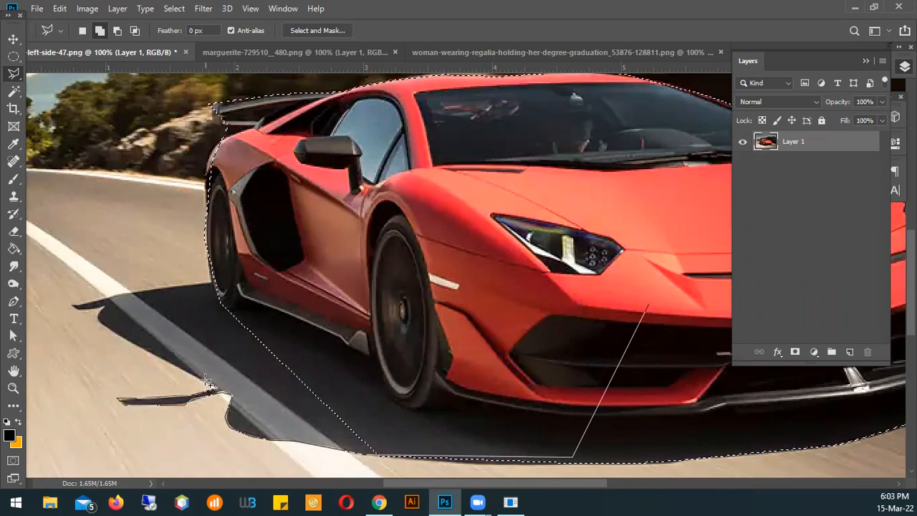
pyautogui.click(135, 347)
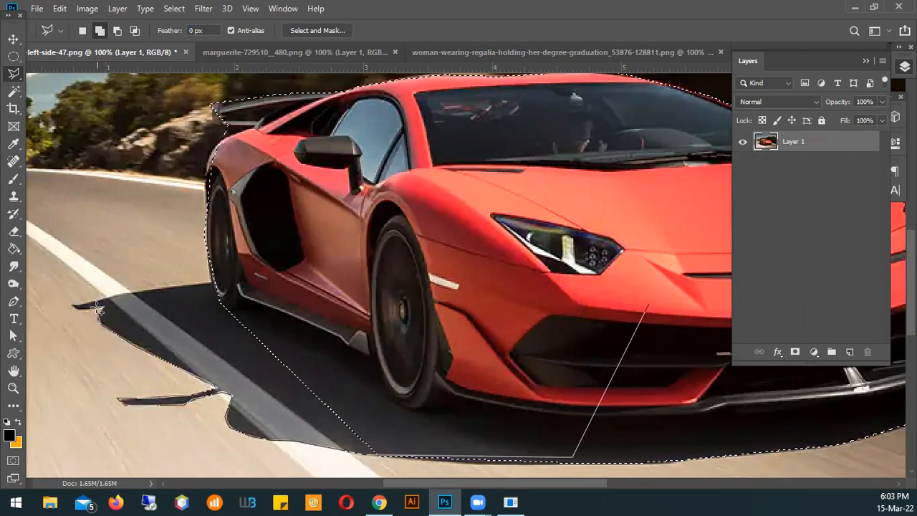
pyautogui.click(105, 305)
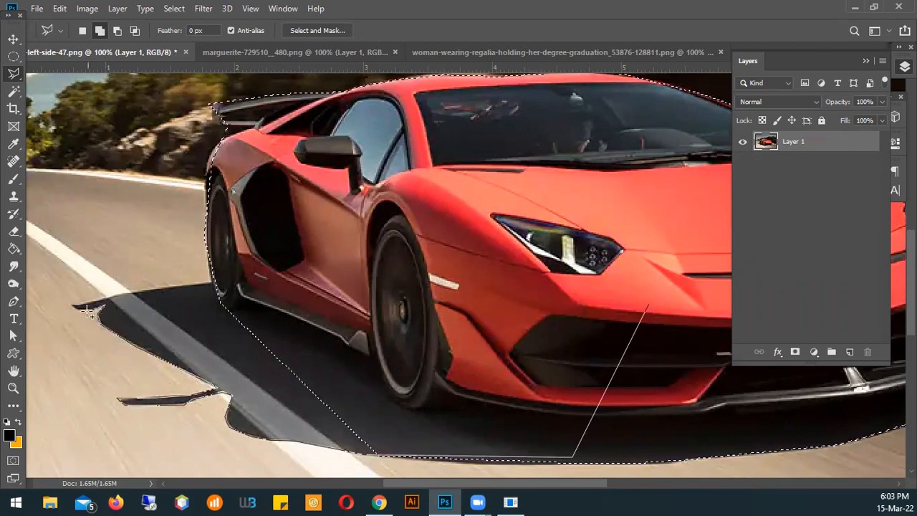
pyautogui.click(73, 306)
pyautogui.click(95, 302)
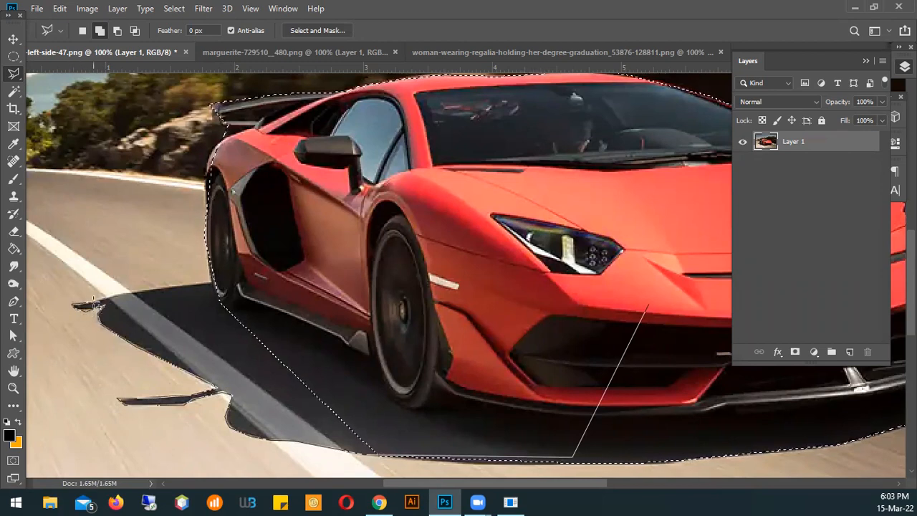
pyautogui.click(129, 291)
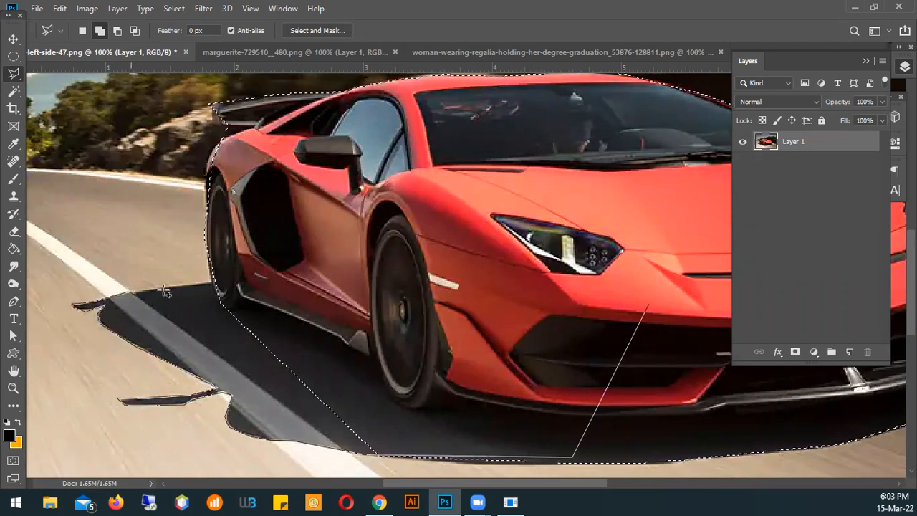
pyautogui.click(209, 283)
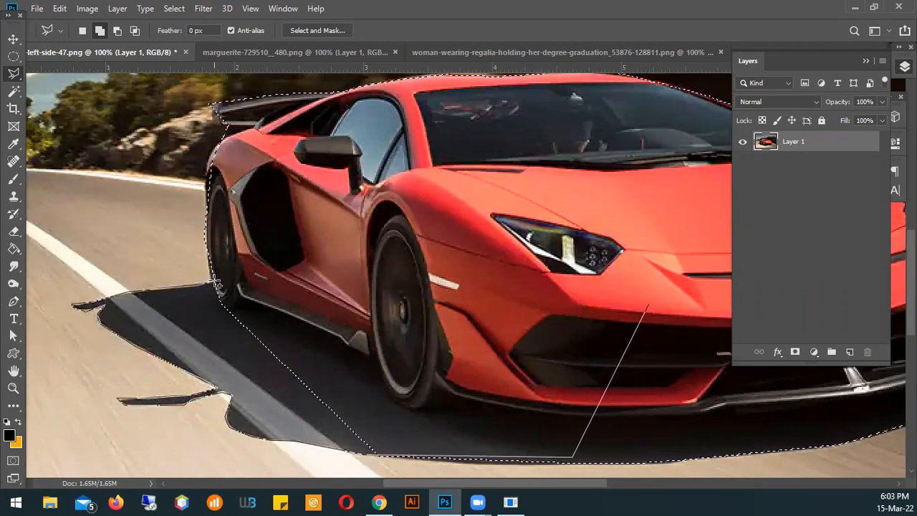
# Carry the outline up the rear wheel and across the car body, closing it at its start on the front bumper to add the shadow
pyautogui.click(205, 231)
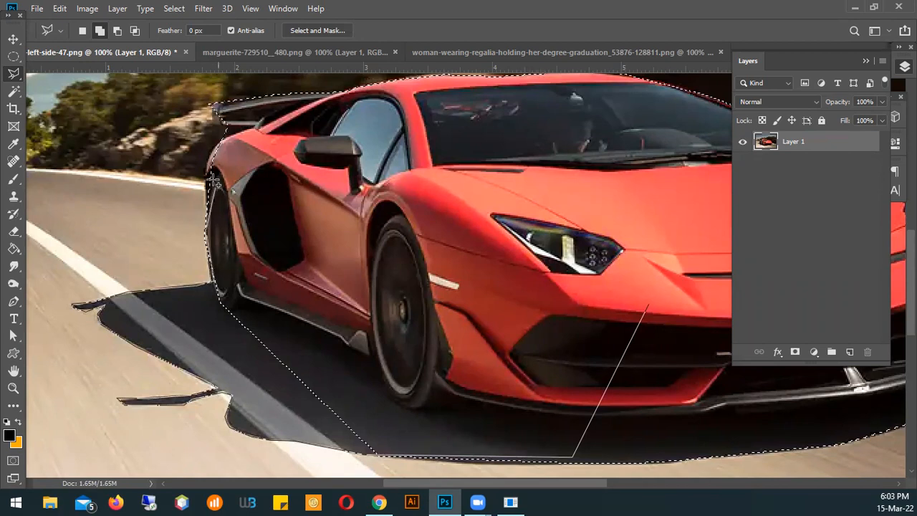
pyautogui.click(211, 168)
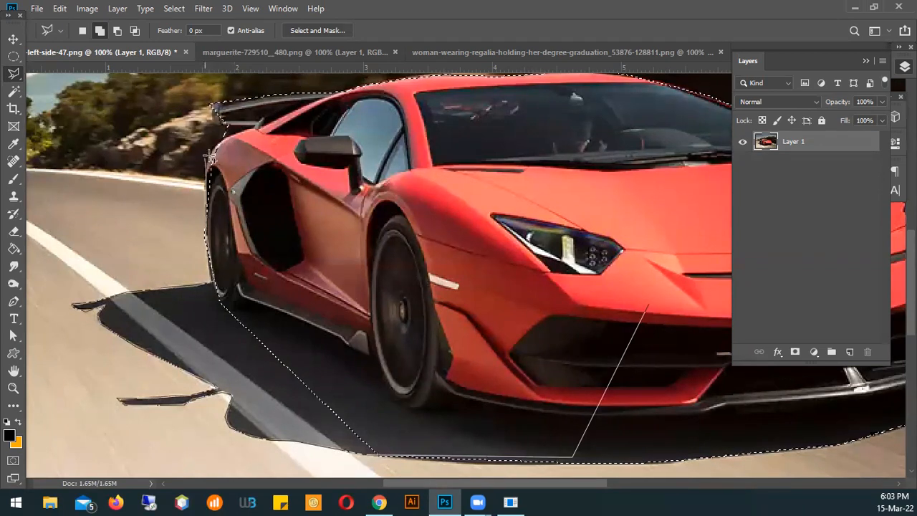
pyautogui.click(221, 135)
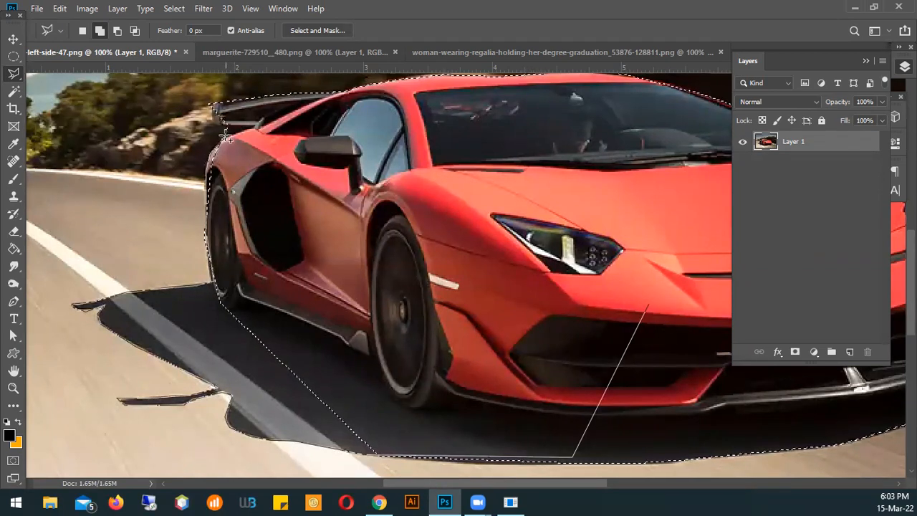
pyautogui.click(286, 152)
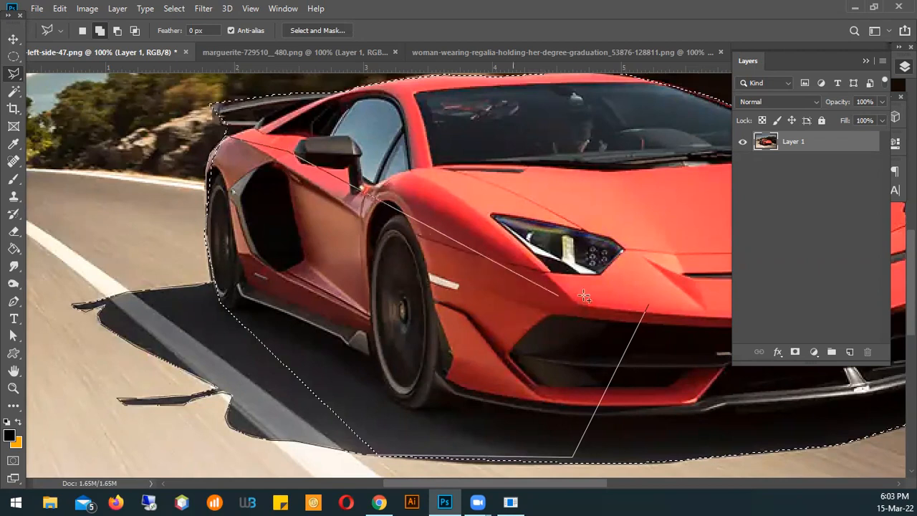
pyautogui.click(651, 306)
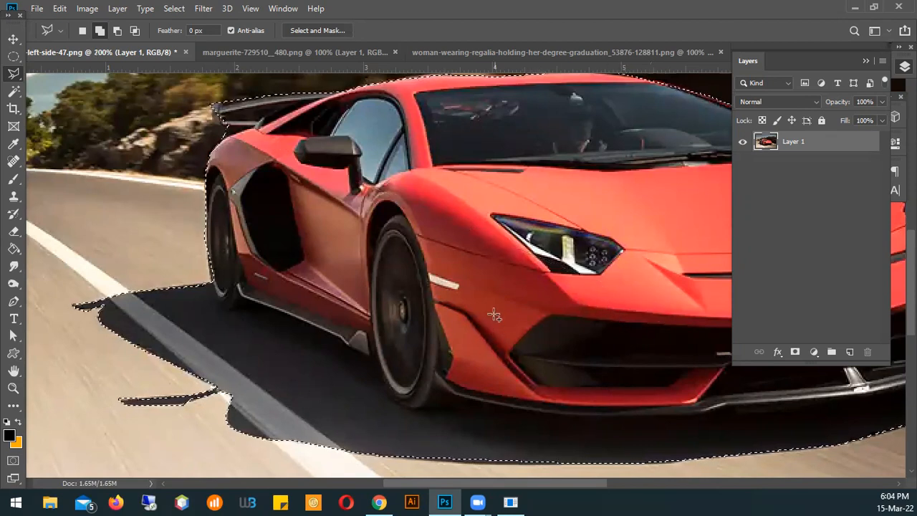
# Deselect the car and its shadow, and undo the deselection
pyautogui.keyDown('alt'); pyautogui.click(498, 248); pyautogui.keyUp('alt')
pyautogui.moveTo(581, 274); pyautogui.dragTo(452, 291)
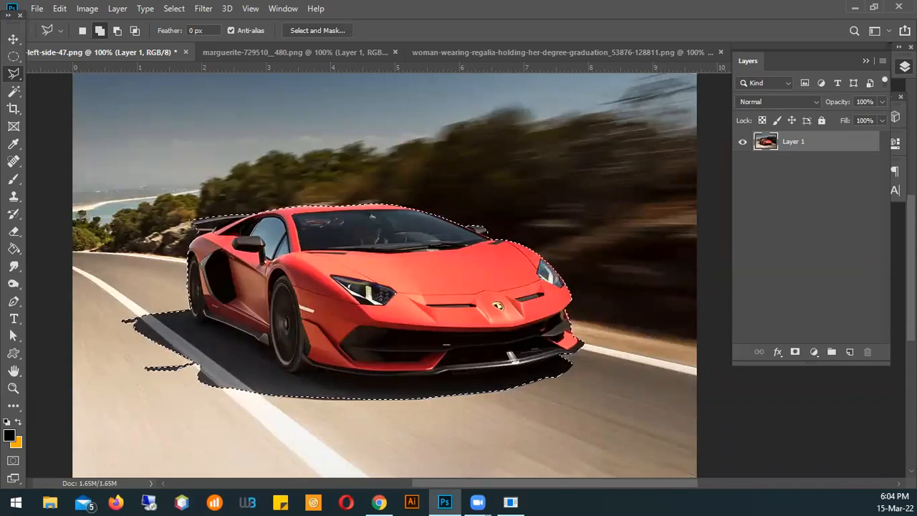
pyautogui.hotkey('ctrl', 'd')
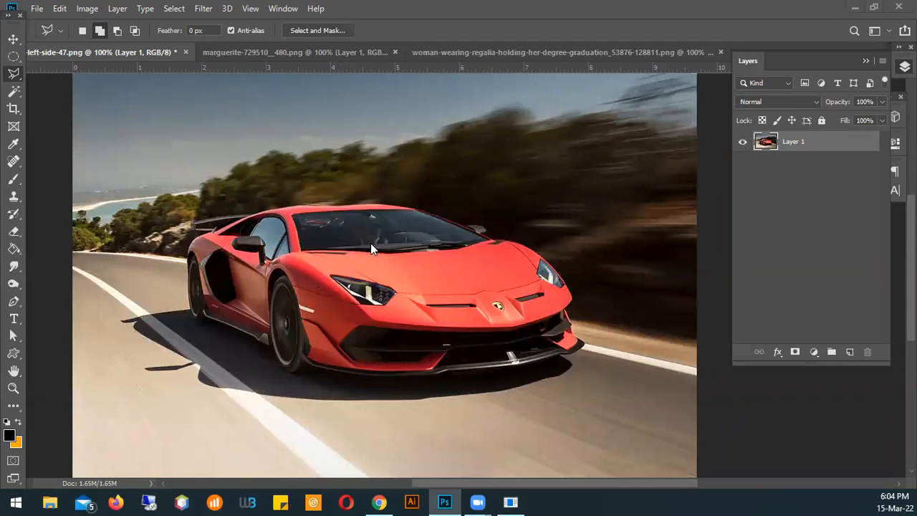
pyautogui.hotkey('ctrl', 'z')
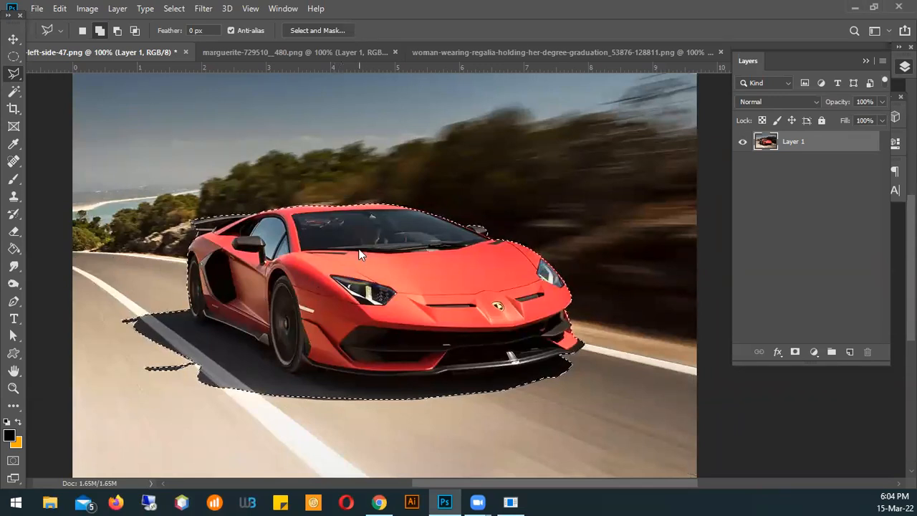
# Copy the selected car and shadow to a new layer, view the cutout alone, and leave only Layer 1 visible
pyautogui.rightClick(359, 253)
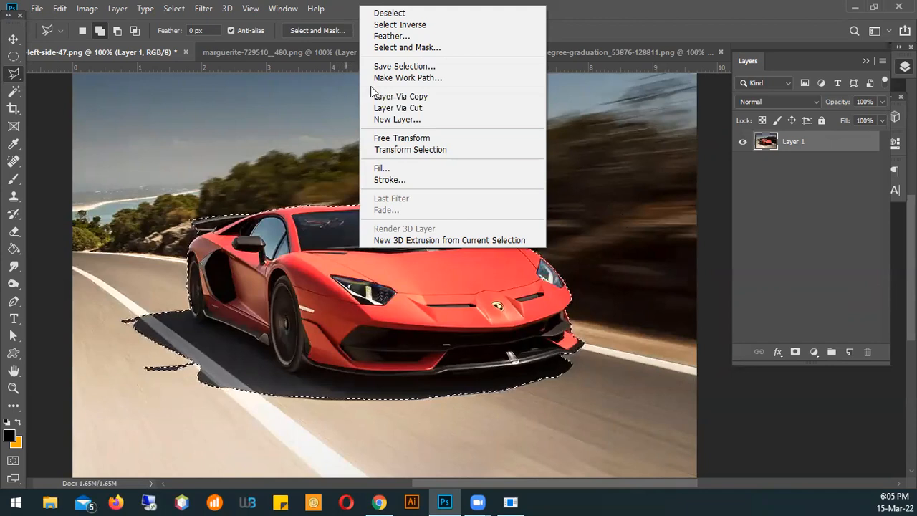
pyautogui.click(417, 98)
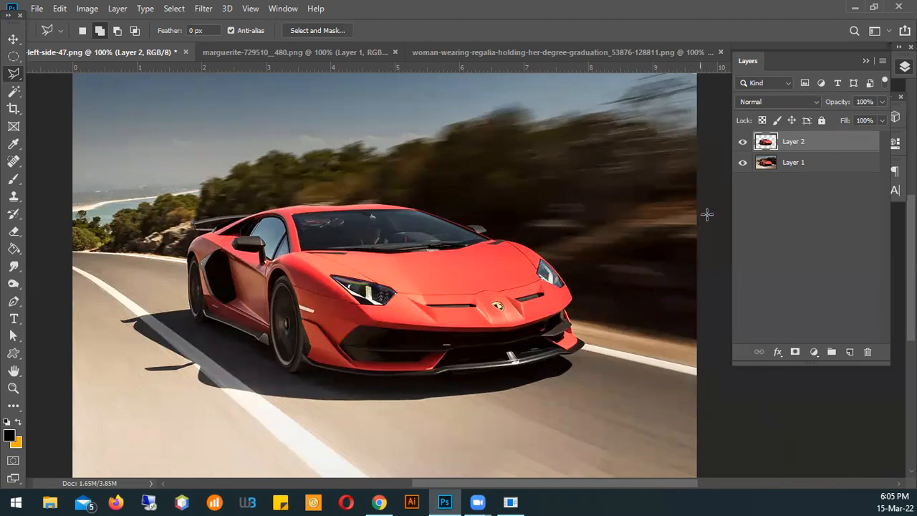
pyautogui.click(742, 163)
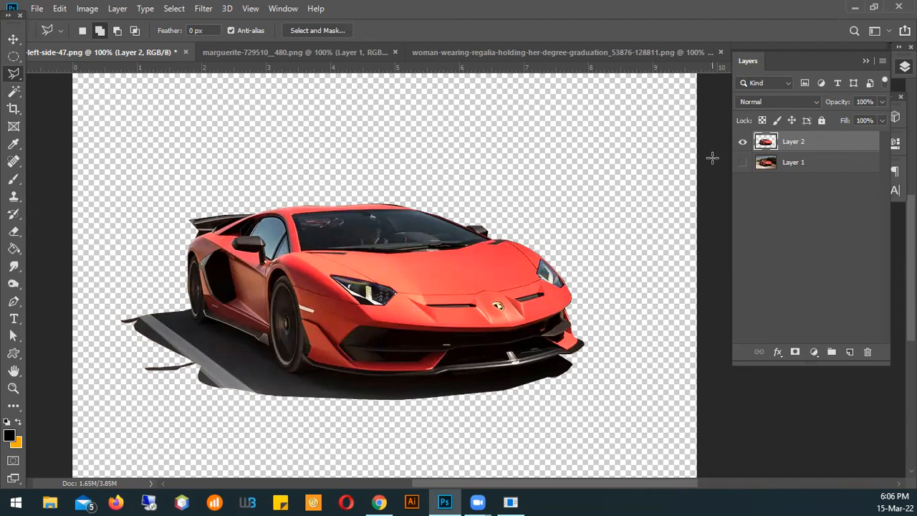
pyautogui.click(742, 163)
pyautogui.click(743, 142)
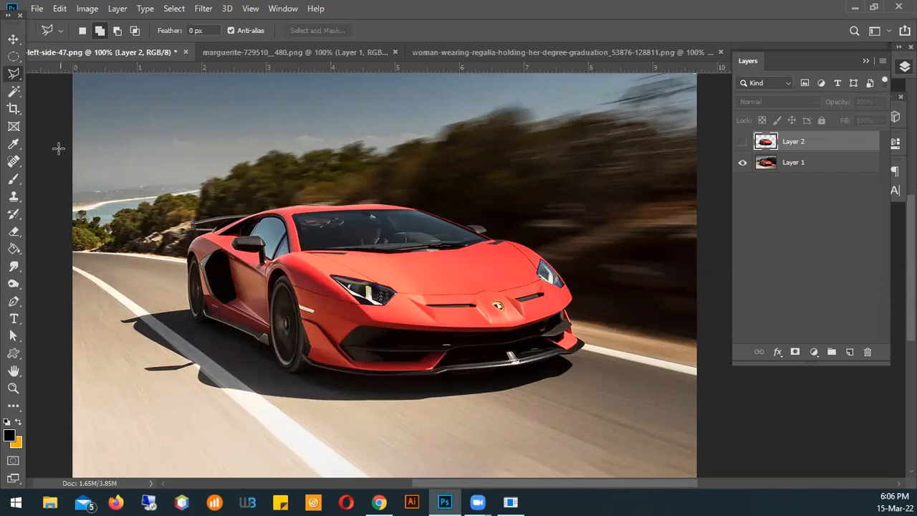
# Draw a freehand Lasso selection around the car's roof and the trees behind it, and deselect it
pyautogui.rightClick(14, 76)
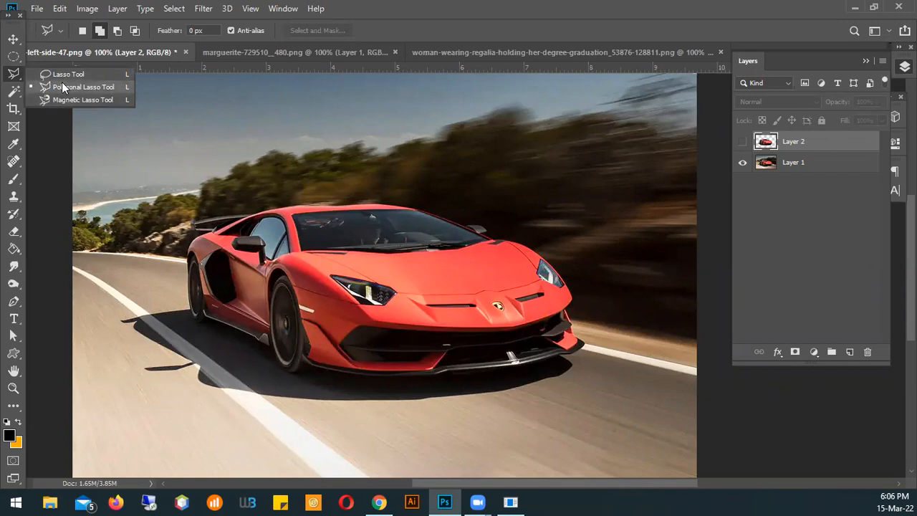
pyautogui.click(60, 76)
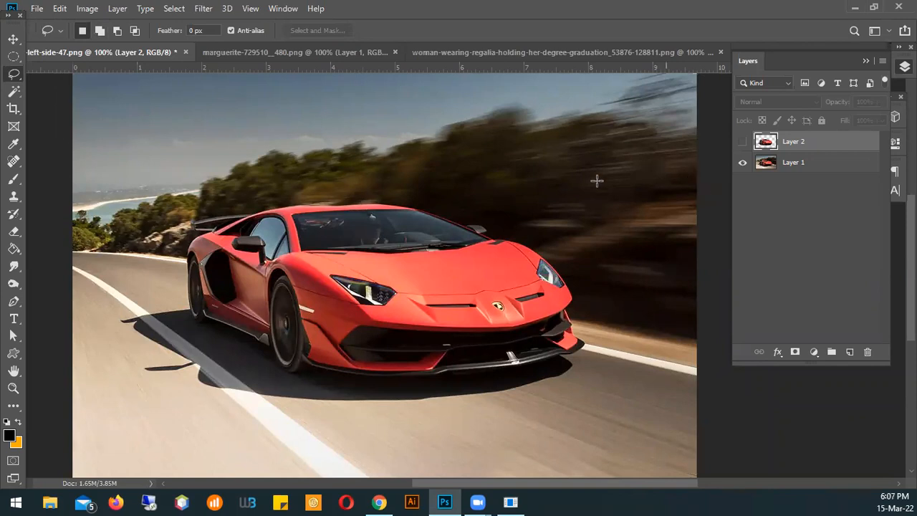
pyautogui.moveTo(202, 115)
pyautogui.mouseDown()
pyautogui.moveTo(382, 115)
pyautogui.moveTo(420, 200)
pyautogui.moveTo(229, 256)
pyautogui.moveTo(185, 193)
pyautogui.moveTo(204, 134)
pyautogui.mouseUp()
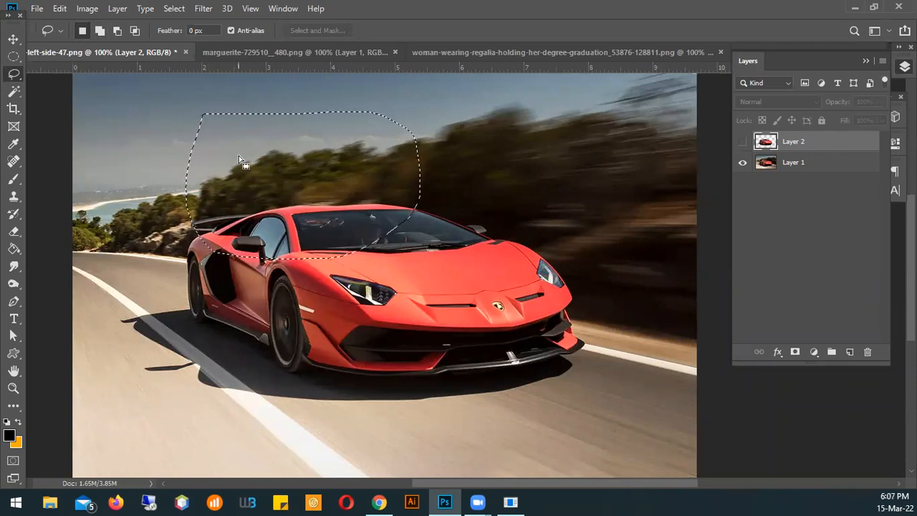
pyautogui.click(233, 187)
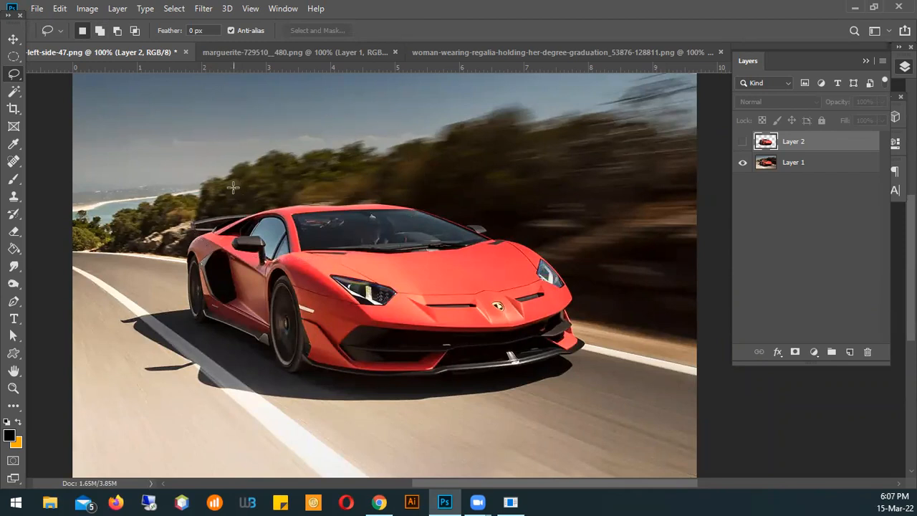
# Trace a rough Polygonal Lasso outline around the car body without its shadow, close it into a selection, and deselect it
pyautogui.rightClick(14, 75)
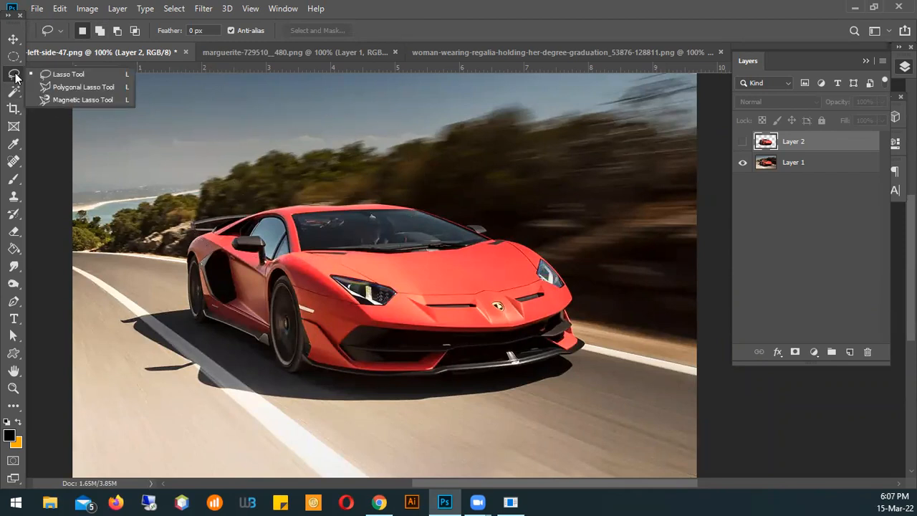
pyautogui.click(68, 87)
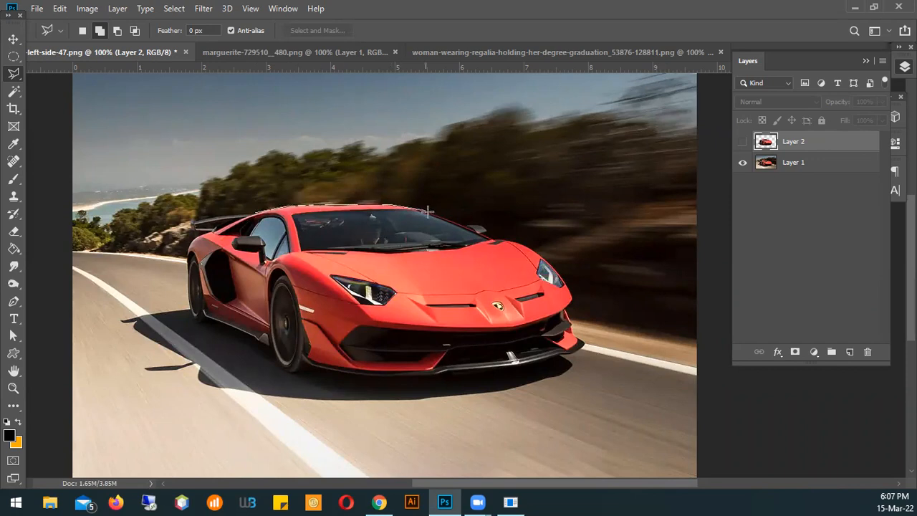
pyautogui.click(492, 237)
pyautogui.click(524, 244)
pyautogui.click(557, 274)
pyautogui.click(569, 353)
pyautogui.click(514, 362)
pyautogui.click(315, 367)
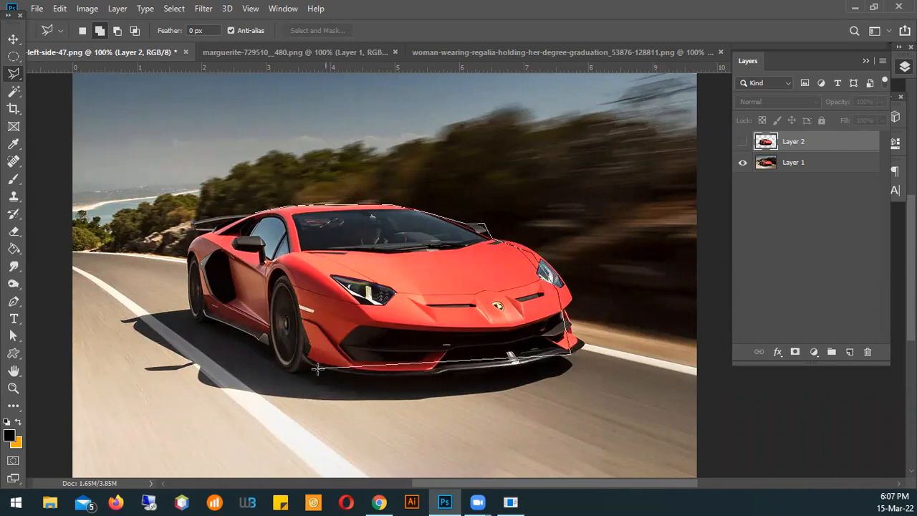
pyautogui.click(192, 313)
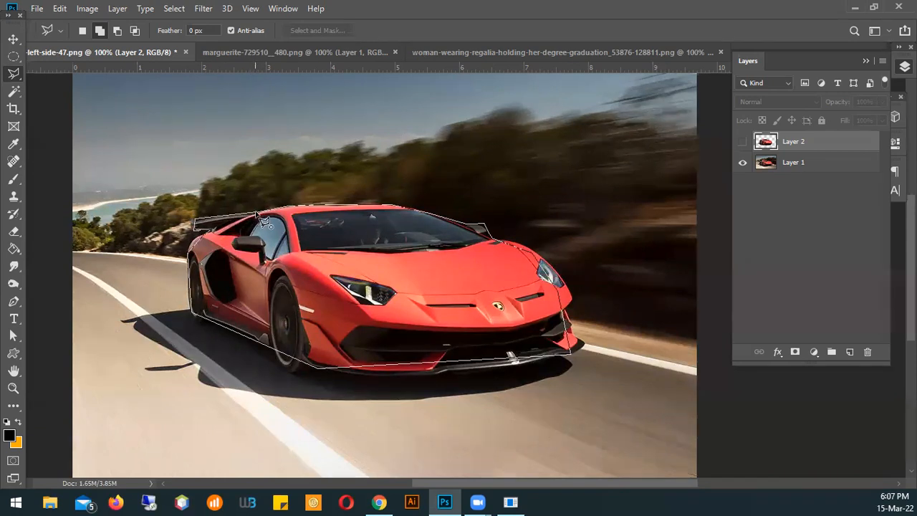
pyautogui.click(261, 219)
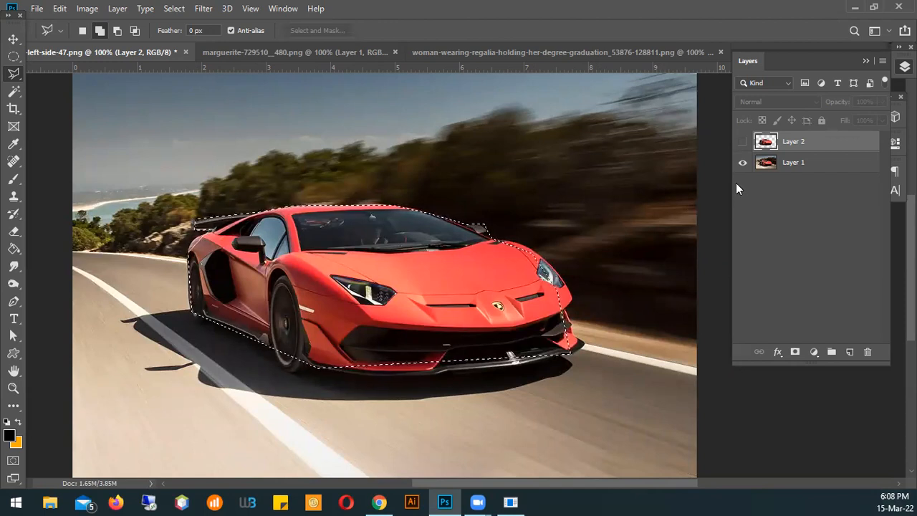
pyautogui.hotkey('ctrl', 'd')
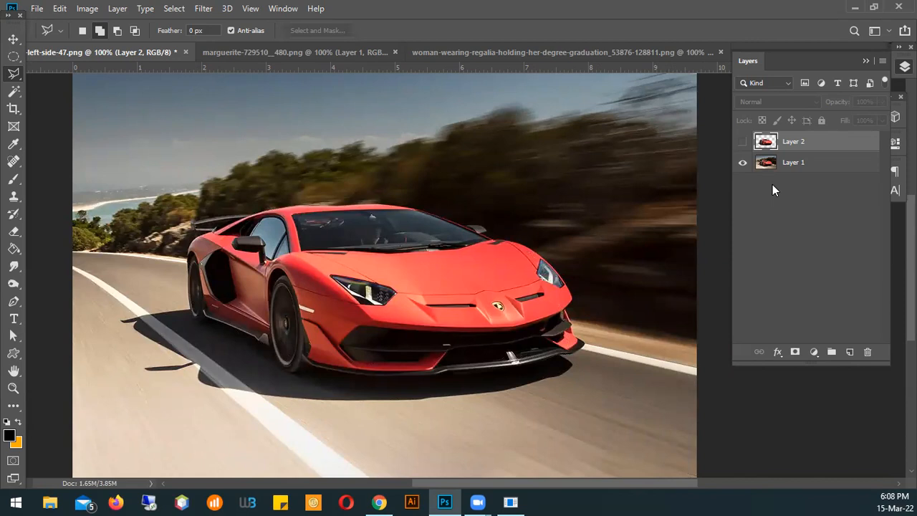
# On Layer 1, trace a Magnetic Lasso outline from the car's roof edge past the side mirror, around the front bumper and along the shadow
pyautogui.click(803, 166)
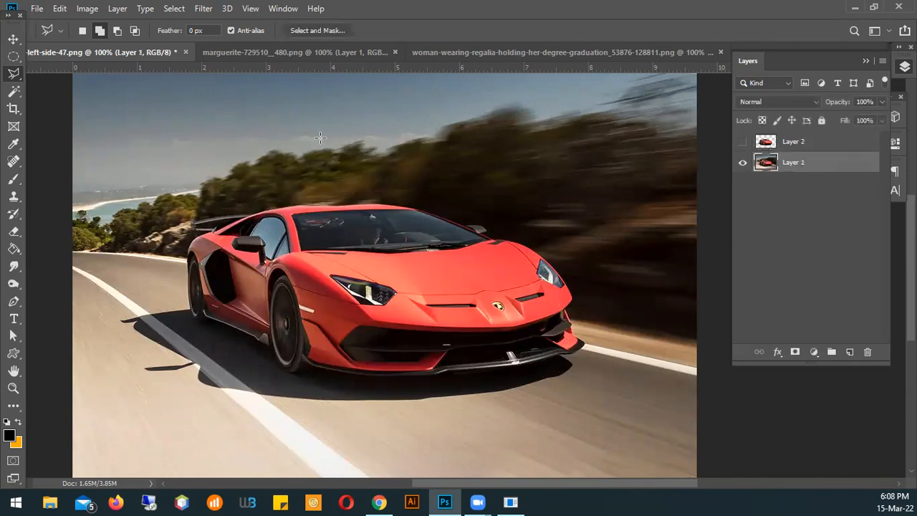
pyautogui.rightClick(17, 76)
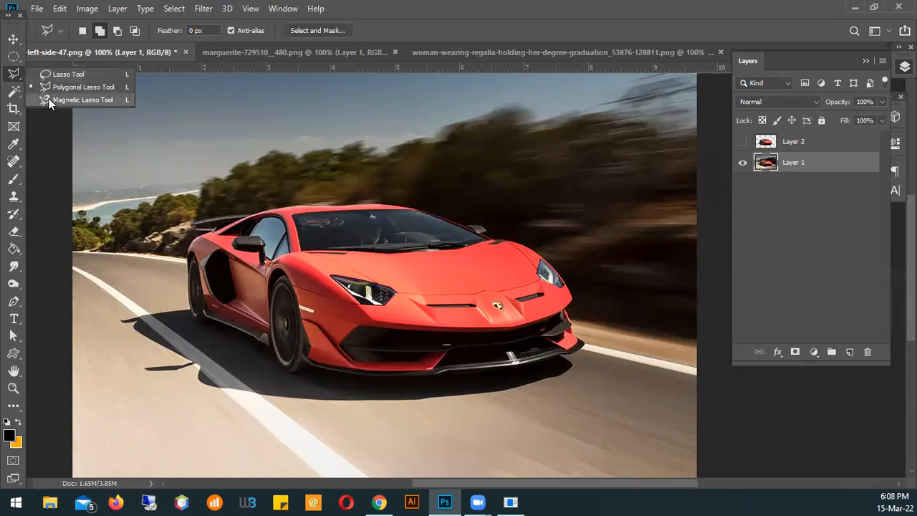
pyautogui.click(71, 99)
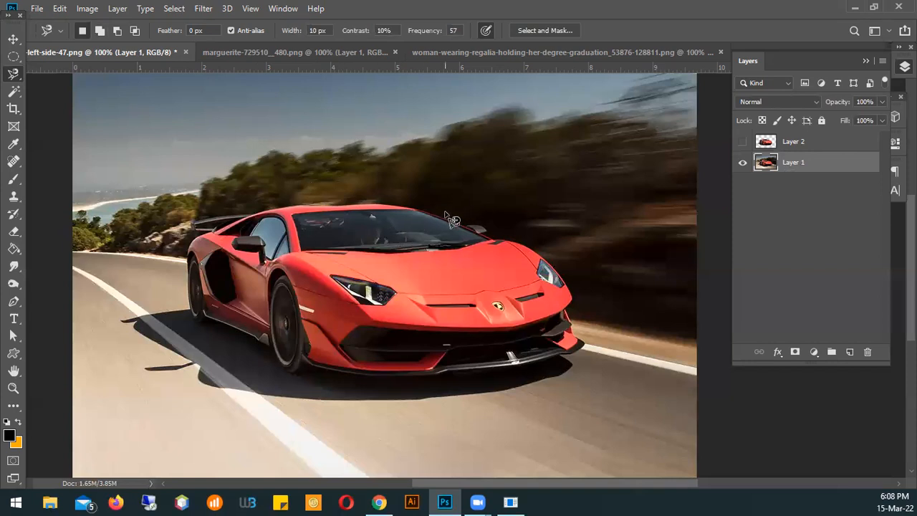
pyautogui.keyDown('ctrl'); pyautogui.click(399, 212); pyautogui.keyUp('ctrl')
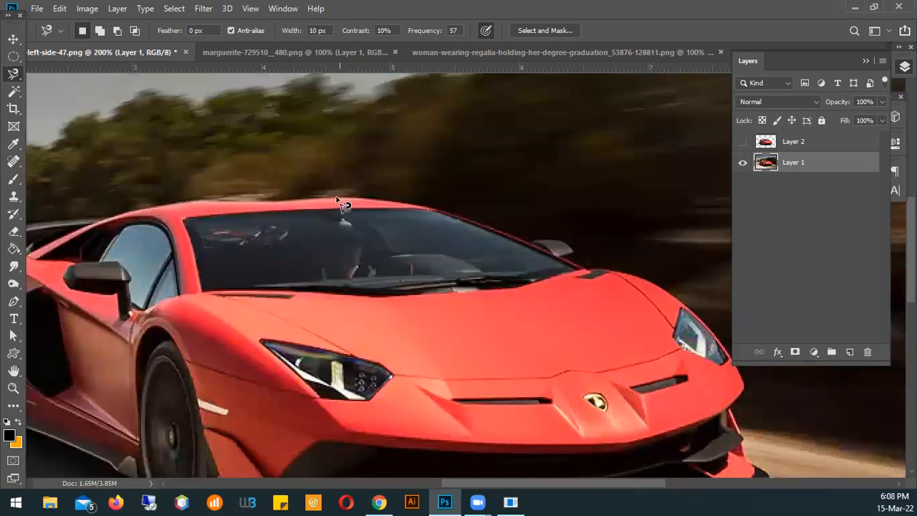
pyautogui.click(313, 197)
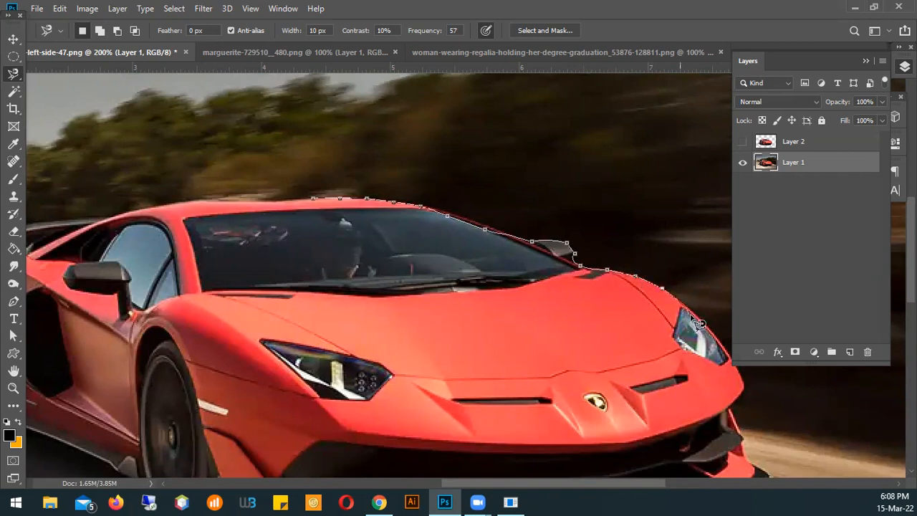
pyautogui.moveTo(748, 382)
pyautogui.mouseDown()
pyautogui.moveTo(481, 355)
pyautogui.moveTo(466, 142)
pyautogui.mouseUp()
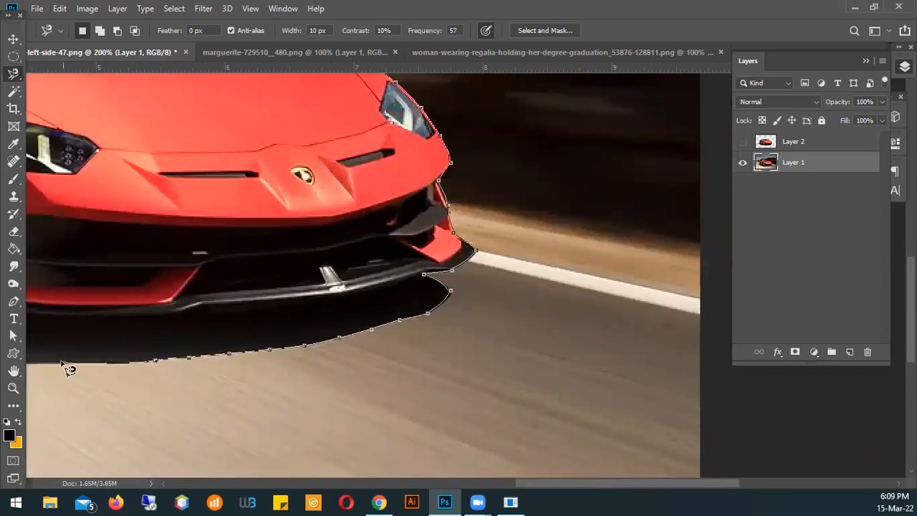
pyautogui.moveTo(66, 349)
pyautogui.mouseDown()
pyautogui.moveTo(287, 258)
pyautogui.moveTo(338, 215)
pyautogui.mouseUp()
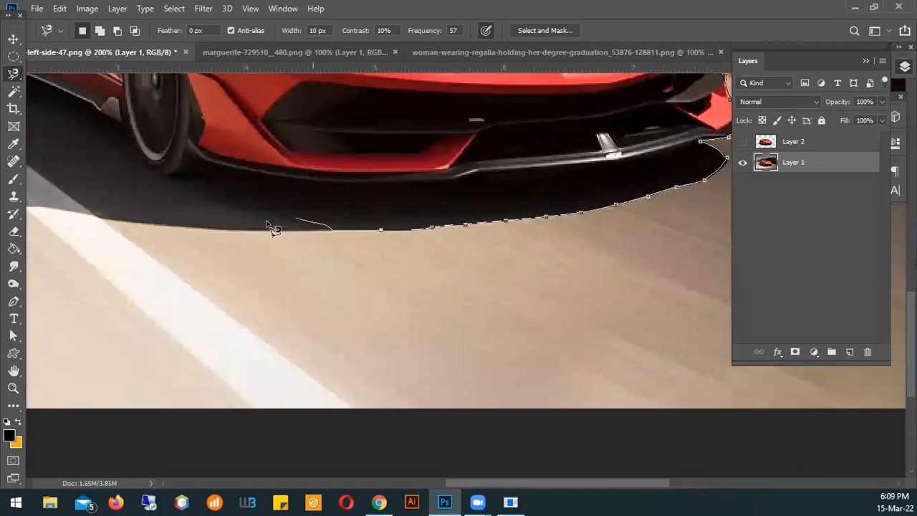
# Delete the misplaced anchor points back along the front shadow's edge and anchor the outline on that edge again
pyautogui.click(305, 212)
pyautogui.press('BackSpace')
pyautogui.press('BackSpace')
pyautogui.press('BackSpace')
pyautogui.press('BackSpace')
pyautogui.press('BackSpace')
pyautogui.press('BackSpace')
pyautogui.press('BackSpace')
pyautogui.press('BackSpace')
pyautogui.press('BackSpace')
pyautogui.press('BackSpace')
pyautogui.press('BackSpace')
pyautogui.press('BackSpace')
pyautogui.press('BackSpace')
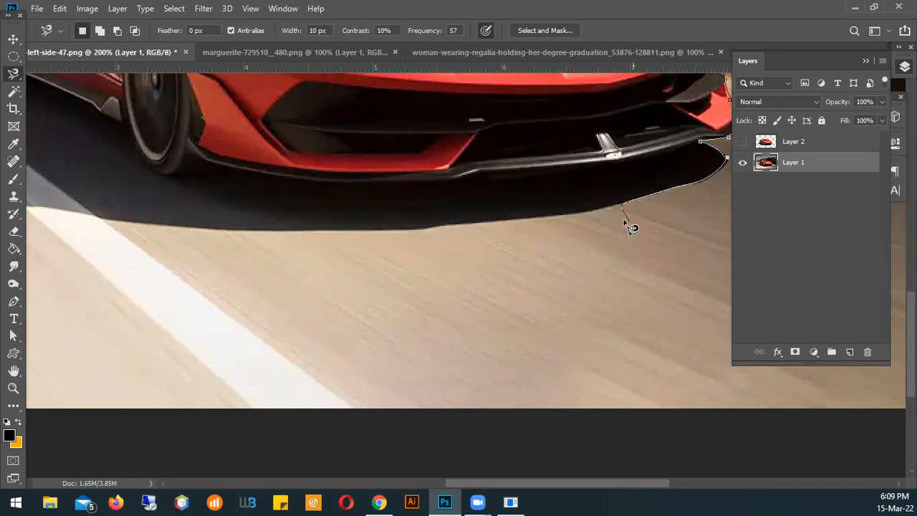
pyautogui.keyDown('alt'); pyautogui.click(608, 204); pyautogui.keyUp('alt')
pyautogui.keyDown('alt'); pyautogui.click(607, 204); pyautogui.keyUp('alt')
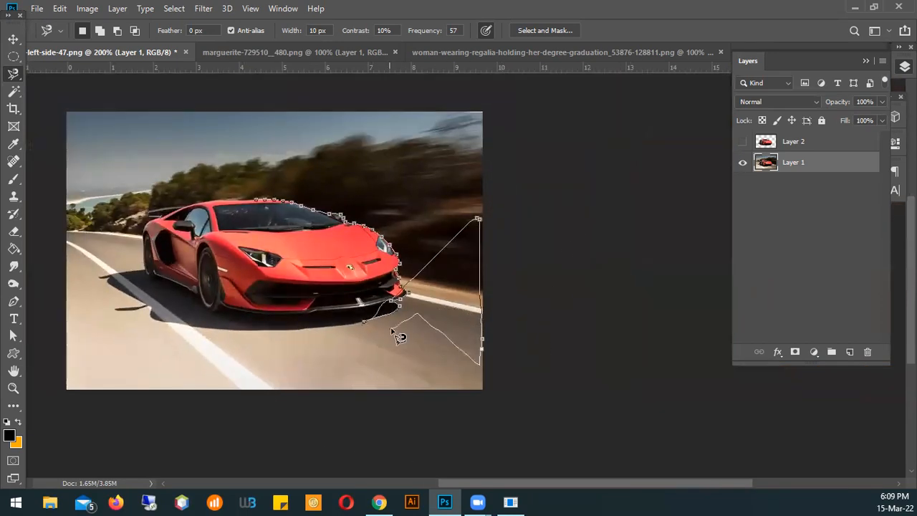
# Delete the stray anchor points scattered across the photo and retrace the shadow's edge around its spikes to the rear wheel
pyautogui.press('BackSpace')
pyautogui.press('BackSpace')
pyautogui.press('BackSpace')
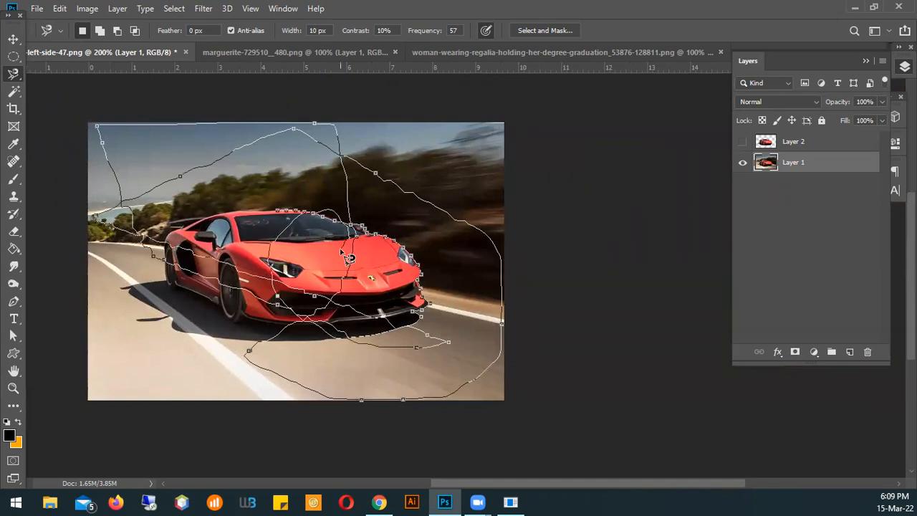
pyautogui.press('BackSpace')
pyautogui.press('BackSpace')
pyautogui.press('BackSpace')
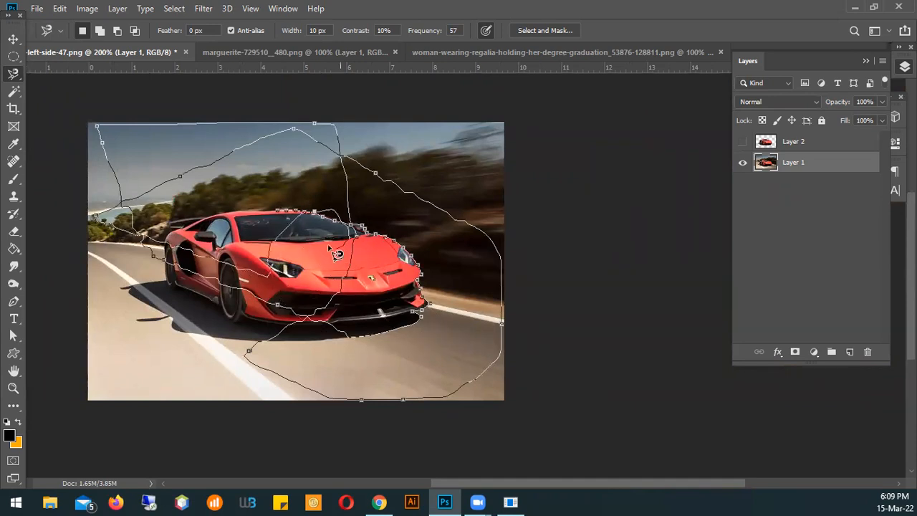
pyautogui.press('BackSpace')
pyautogui.press('BackSpace')
pyautogui.press('BackSpace')
pyautogui.press('BackSpace')
pyautogui.press('BackSpace')
pyautogui.press('BackSpace')
pyautogui.press('BackSpace')
pyautogui.press('BackSpace')
pyautogui.press('BackSpace')
pyautogui.press('BackSpace')
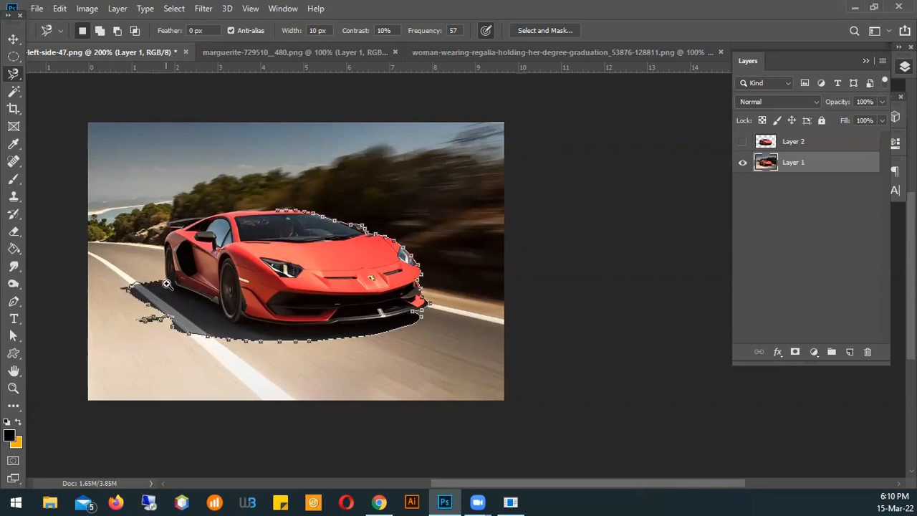
# Continue the magnetic outline from the shadow up the rear wheel and fender to the outer end of the spoiler
pyautogui.scroll(3, 167, 283)
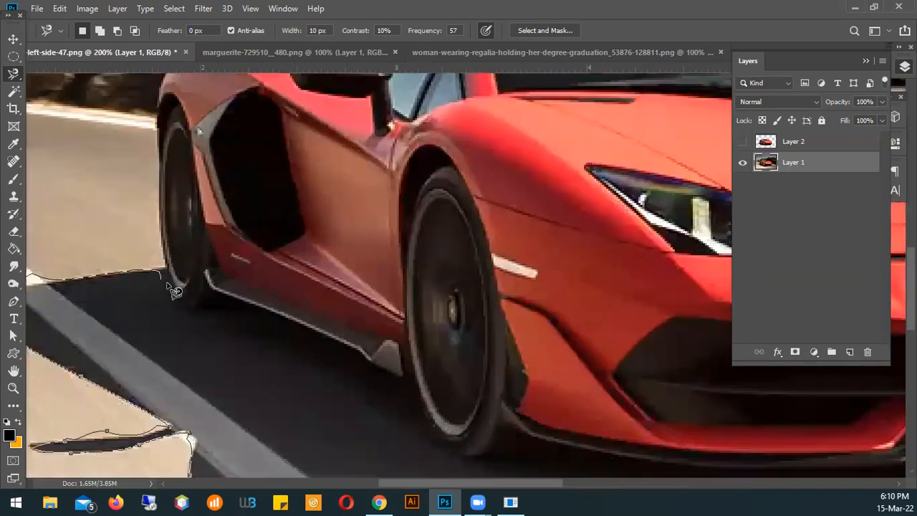
pyautogui.moveTo(148, 291); pyautogui.dragTo(300, 270)
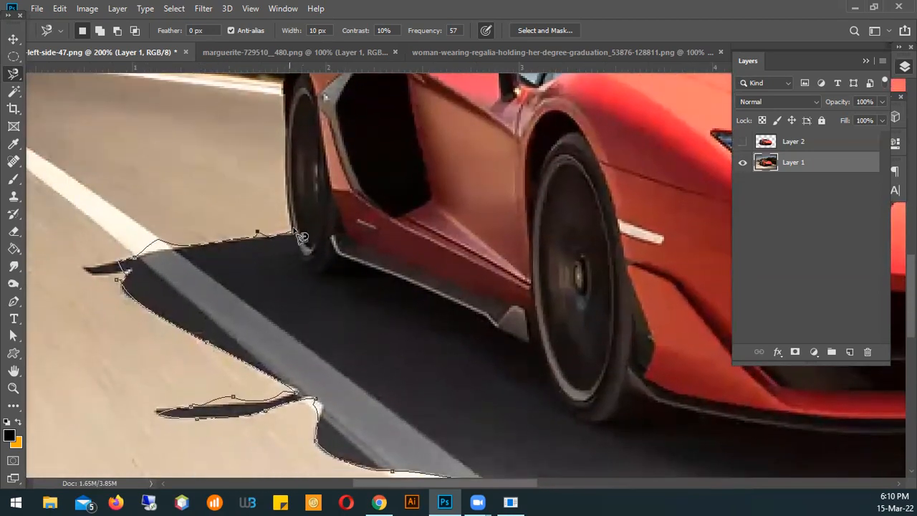
pyautogui.moveTo(282, 136); pyautogui.dragTo(411, 269)
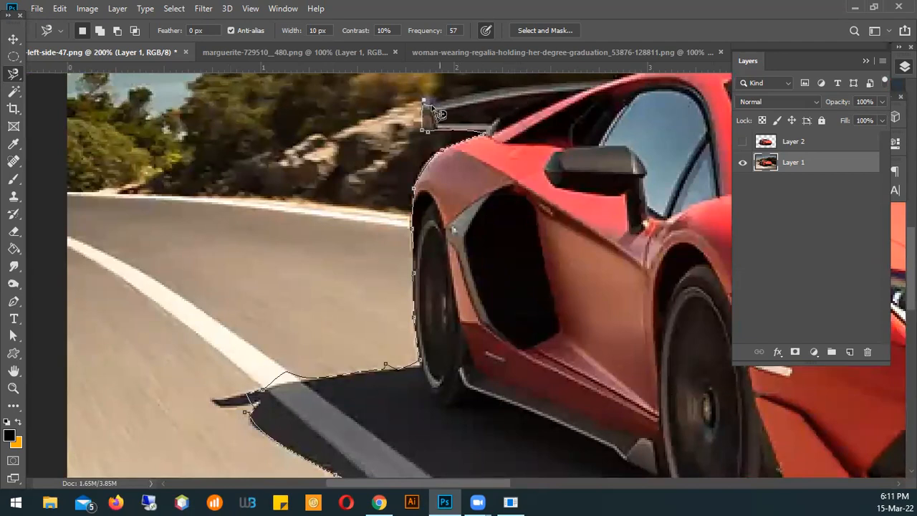
# Carry the outline along the spoiler and roof, closing it at its starting point to select the car and shadow
pyautogui.press('space')
pyautogui.moveTo(483, 114); pyautogui.dragTo(254, 259)
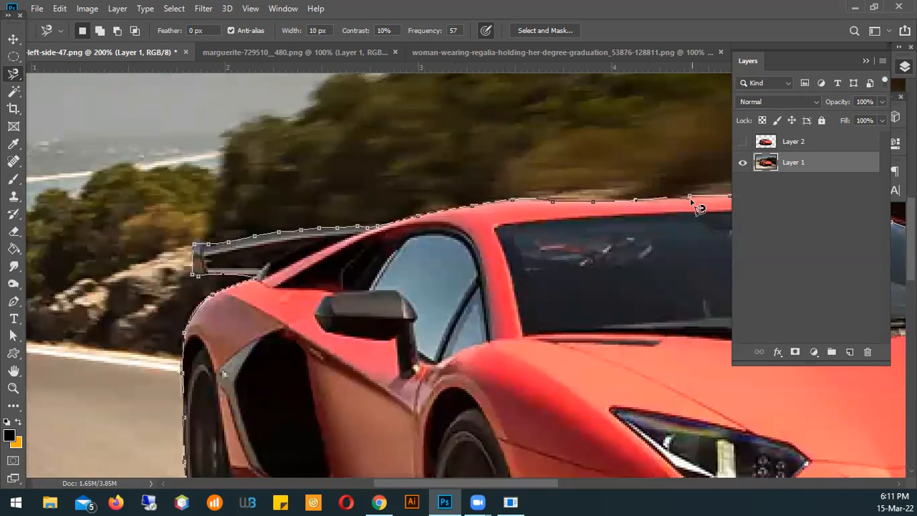
pyautogui.moveTo(684, 195); pyautogui.dragTo(222, 220)
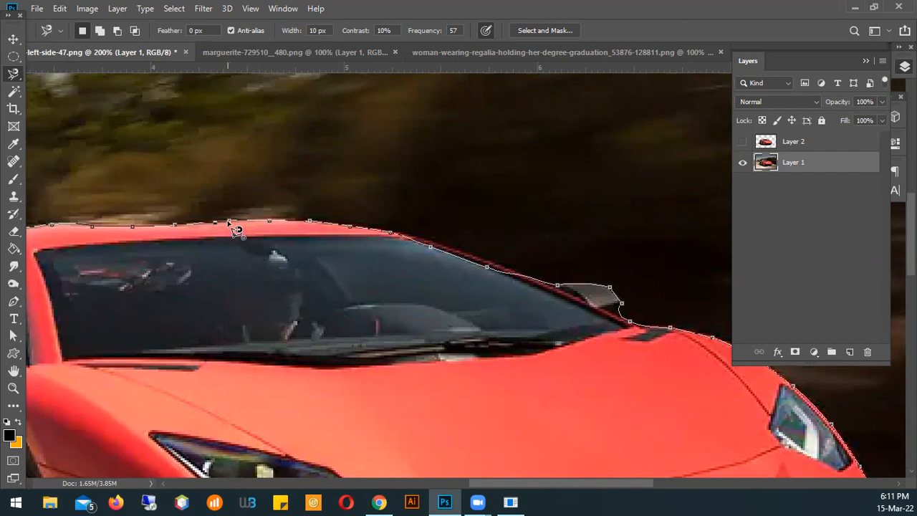
pyautogui.press('Escape')
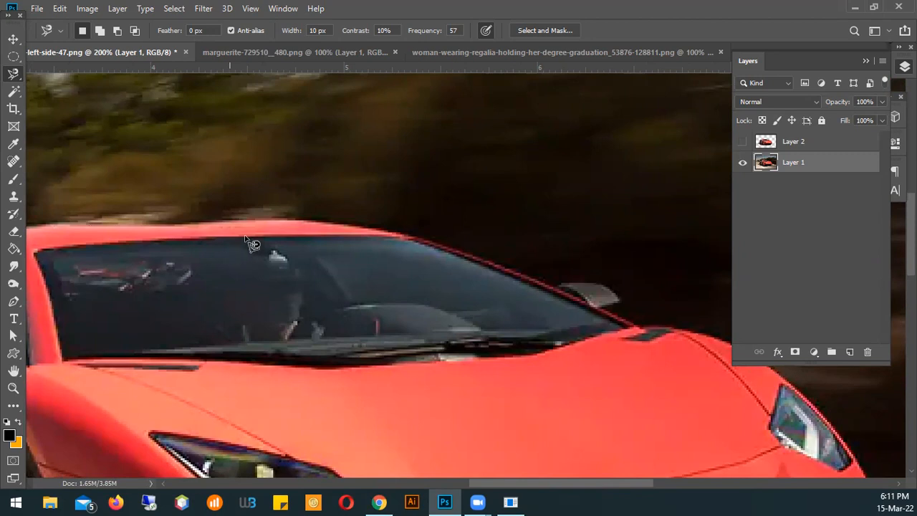
pyautogui.keyDown('alt'); pyautogui.click(339, 230); pyautogui.keyUp('alt')
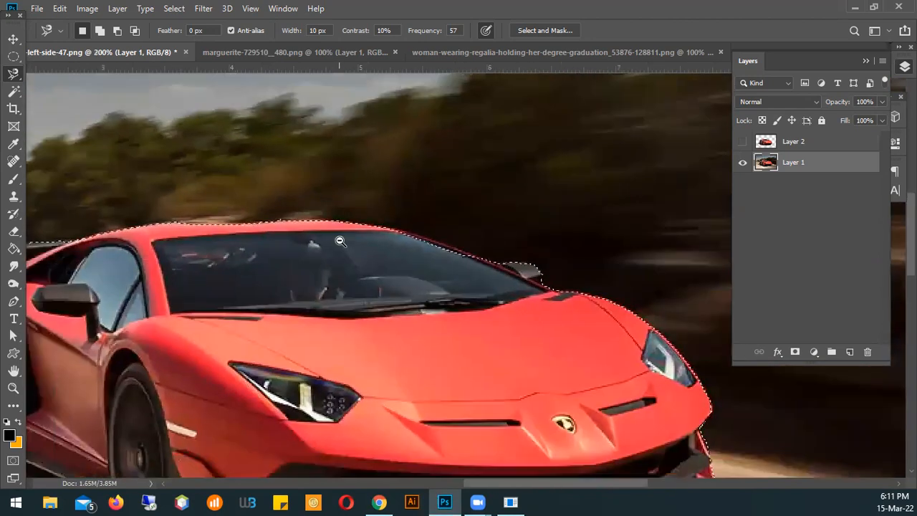
pyautogui.keyDown('alt'); pyautogui.click(339, 242); pyautogui.keyUp('alt')
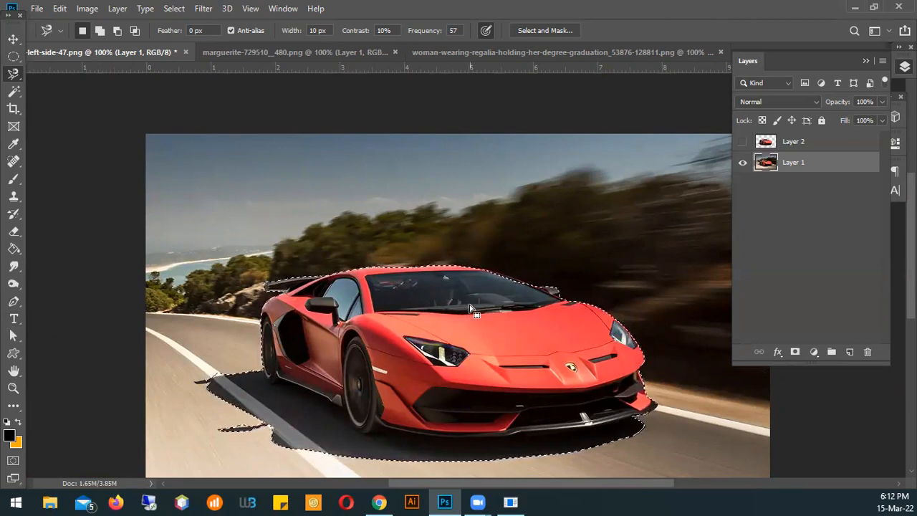
# Hide Layer 1 to view the selection outline on its own
pyautogui.click(742, 165)
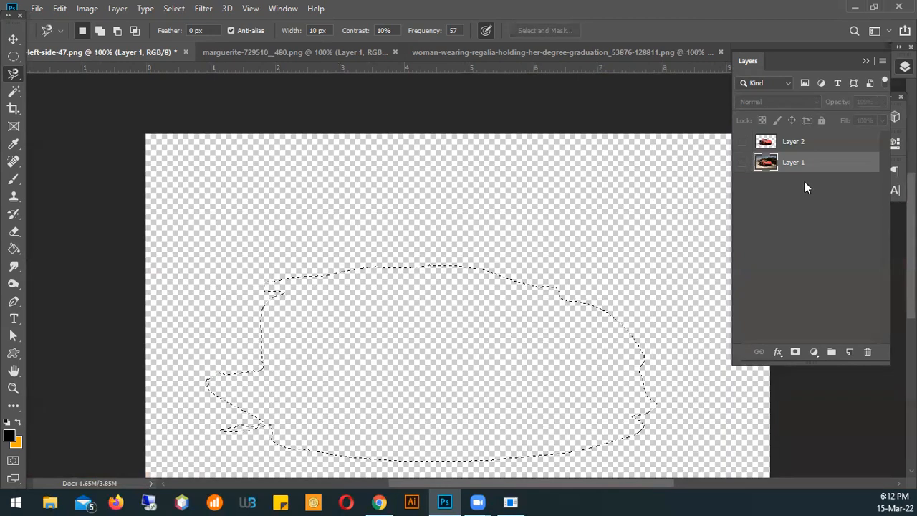
# Show Layer 1 again so the car photo appears under the selection outline
pyautogui.click(742, 163)
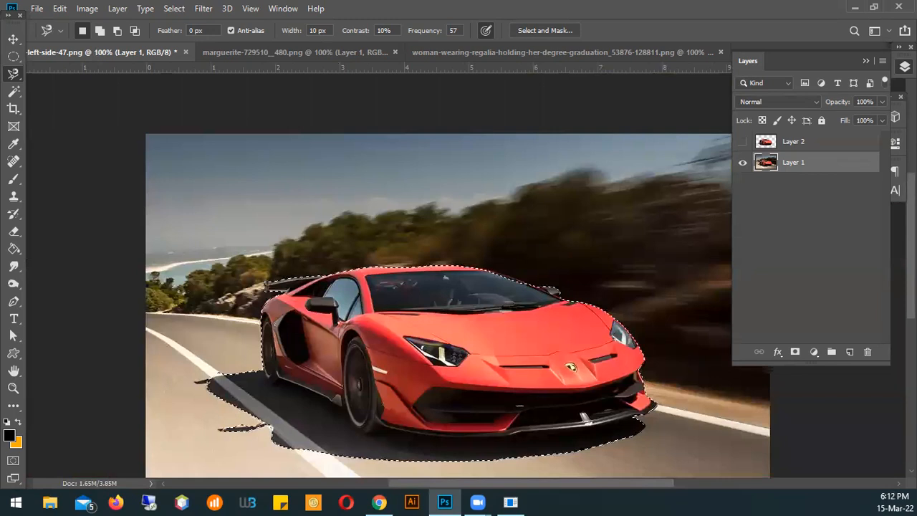
pyautogui.click(13, 39)
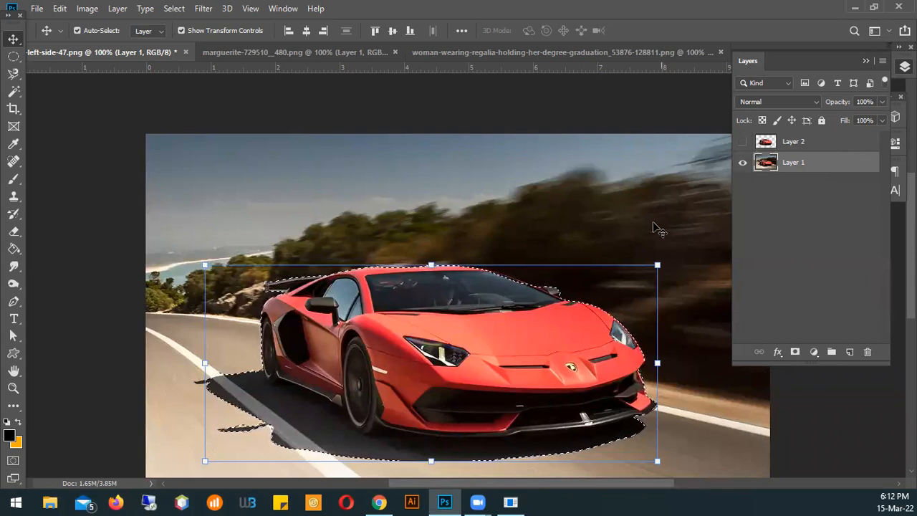
# Draw a freehand lasso selection across the sky above the car and undo it
pyautogui.click(18, 85)
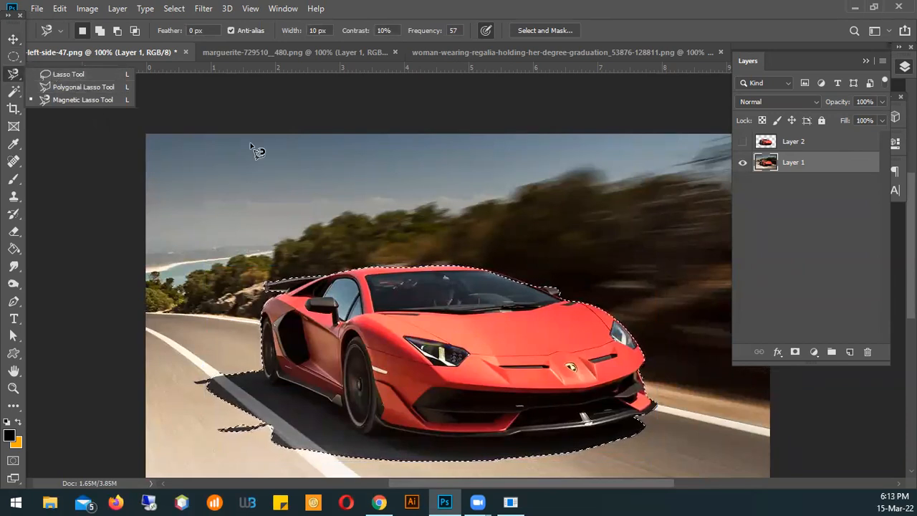
pyautogui.click(77, 73)
pyautogui.moveTo(262, 164)
pyautogui.mouseDown()
pyautogui.moveTo(445, 164)
pyautogui.moveTo(464, 208)
pyautogui.moveTo(171, 206)
pyautogui.moveTo(183, 183)
pyautogui.moveTo(216, 179)
pyautogui.moveTo(172, 198)
pyautogui.mouseUp()
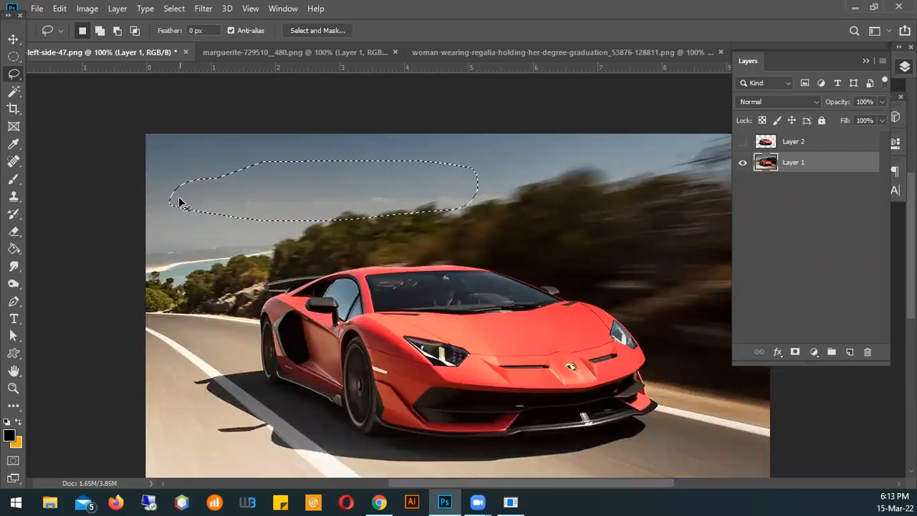
pyautogui.hotkey('ctrl', 'z')
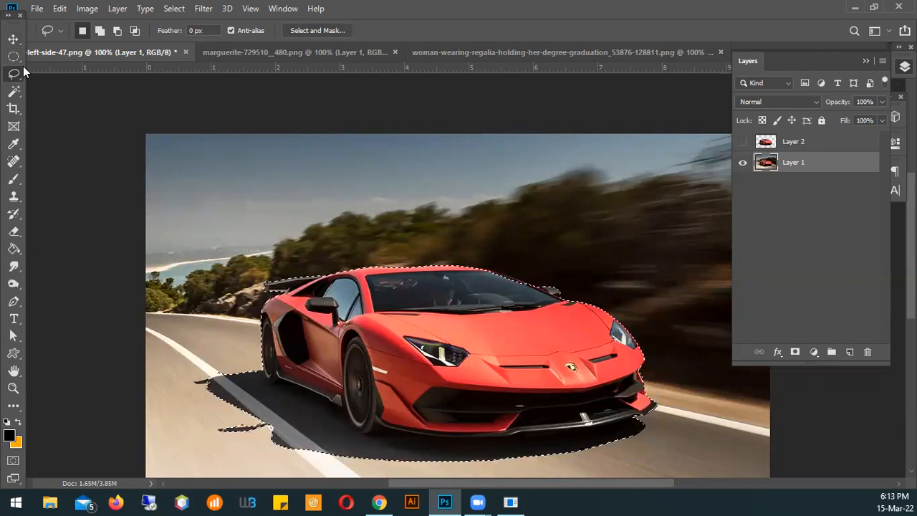
# Outline the sky and treetops above the car with the Polygonal Lasso, close the shape at its starting point, and undo that selection
pyautogui.rightClick(12, 75)
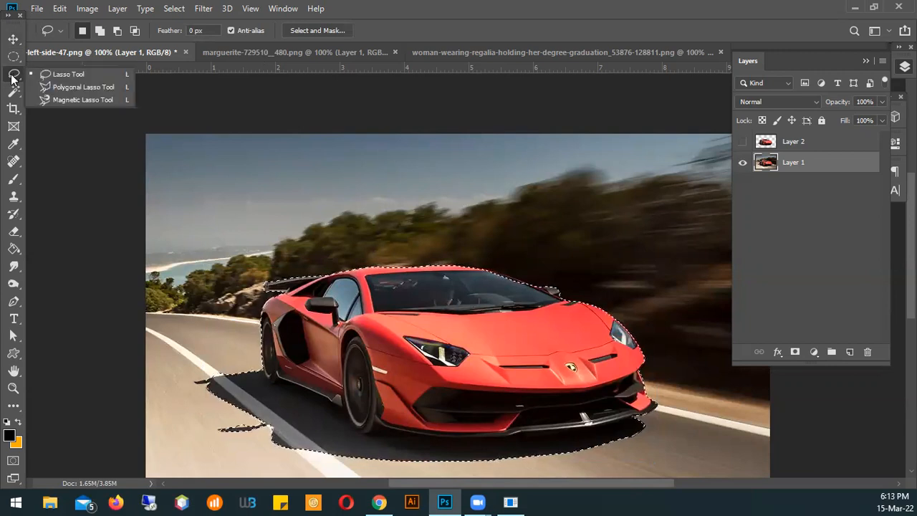
pyautogui.click(53, 86)
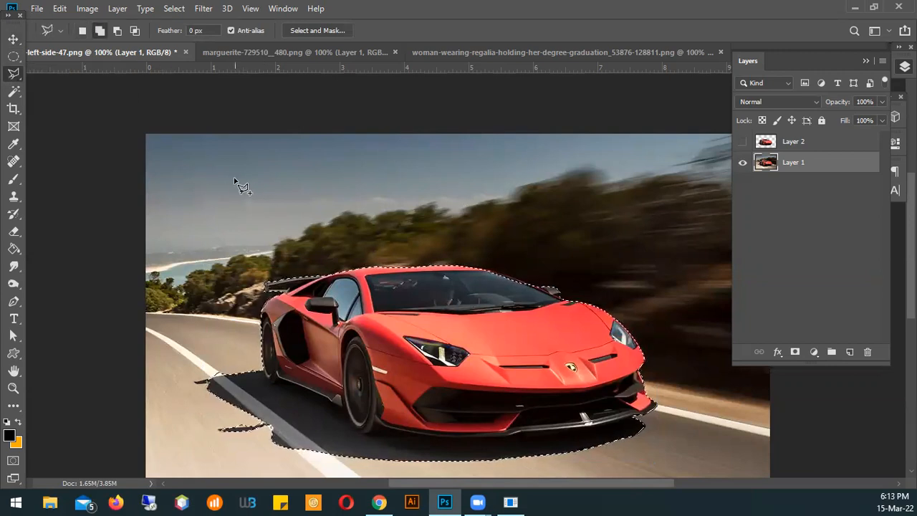
pyautogui.click(210, 172)
pyautogui.click(350, 163)
pyautogui.click(435, 167)
pyautogui.click(499, 172)
pyautogui.click(622, 234)
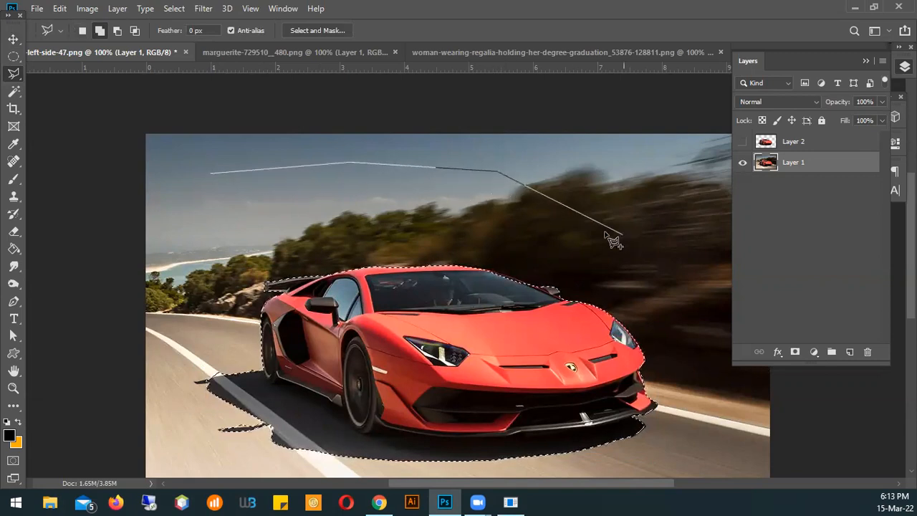
pyautogui.click(485, 227)
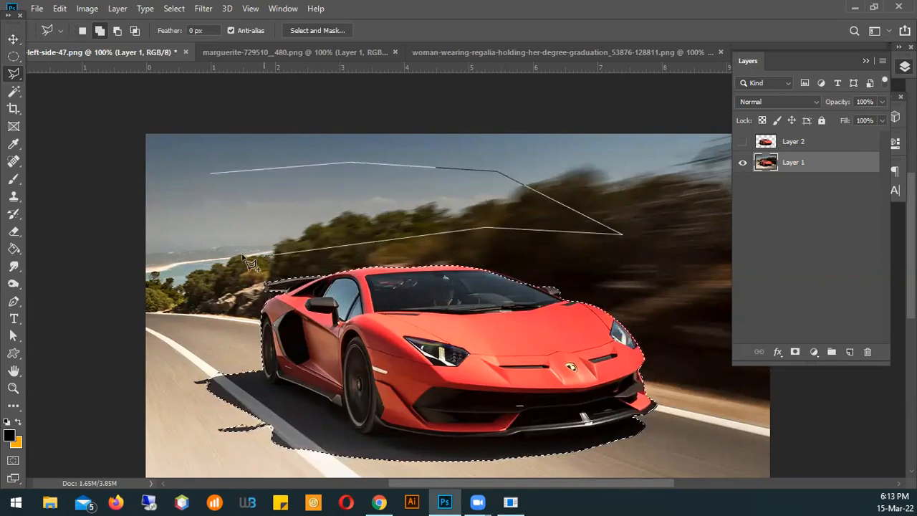
pyautogui.click(172, 251)
pyautogui.click(186, 189)
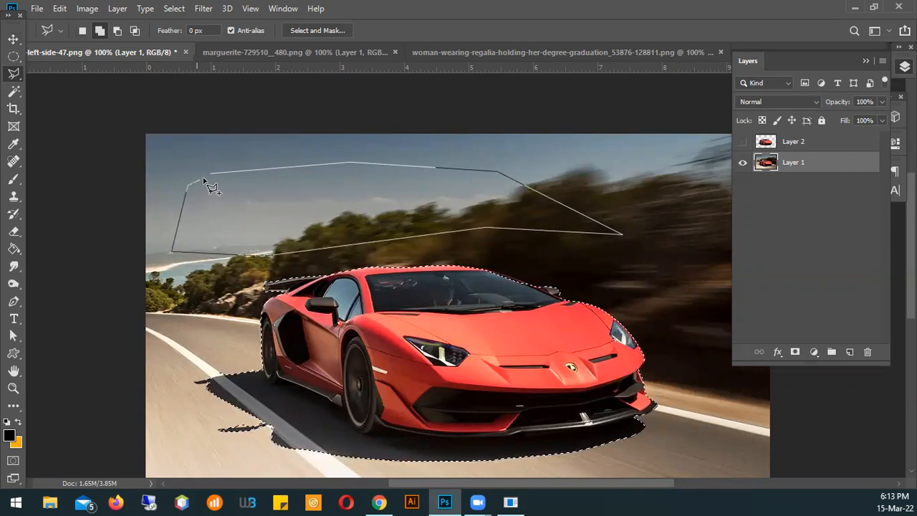
pyautogui.click(211, 174)
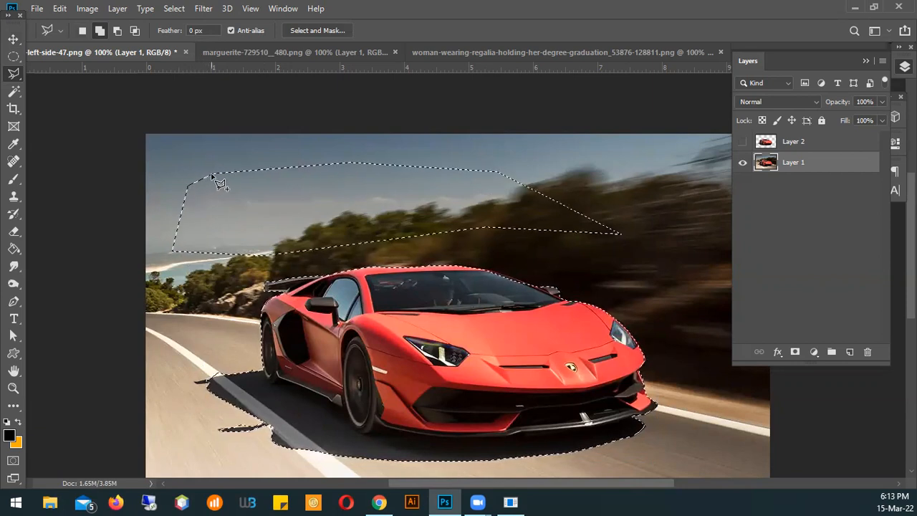
pyautogui.hotkey('ctrl', 'z')
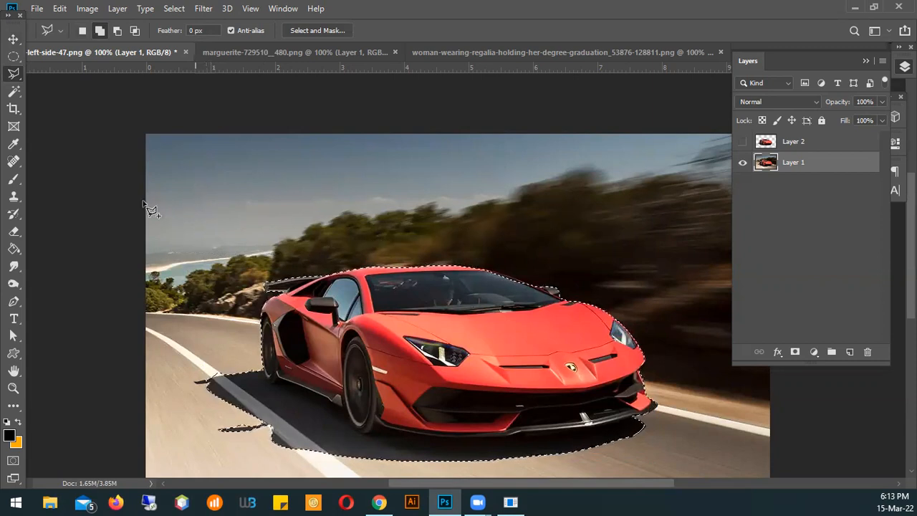
# Show the Magnetic Lasso, and the zoom-in and zoom-out modes of the Zoom tool
pyautogui.rightClick(21, 78)
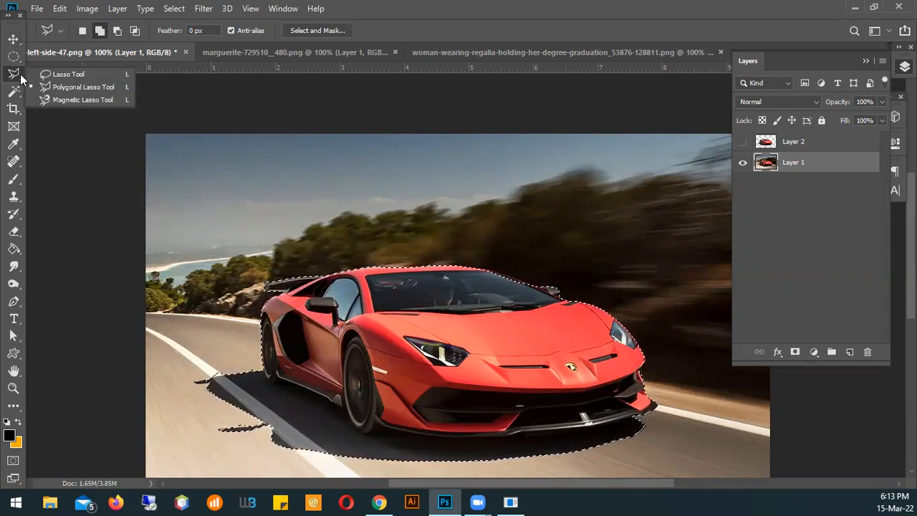
pyautogui.click(44, 95)
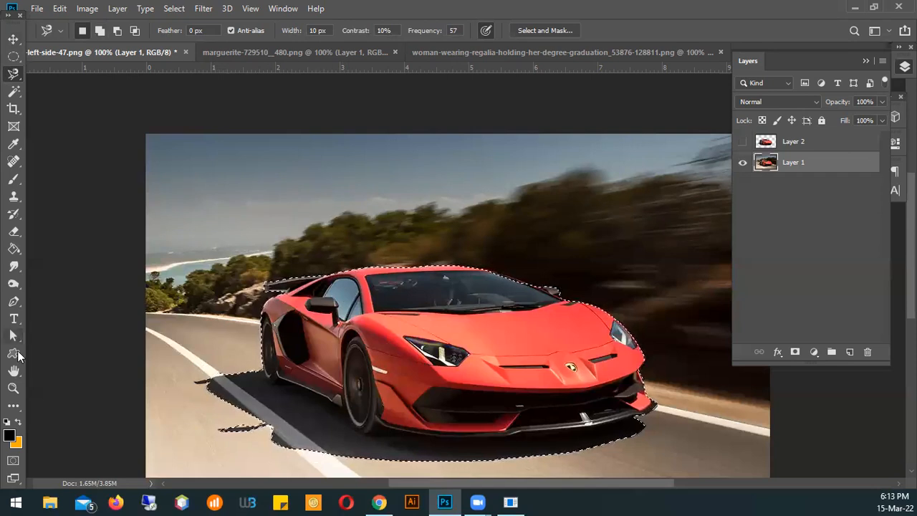
pyautogui.click(13, 388)
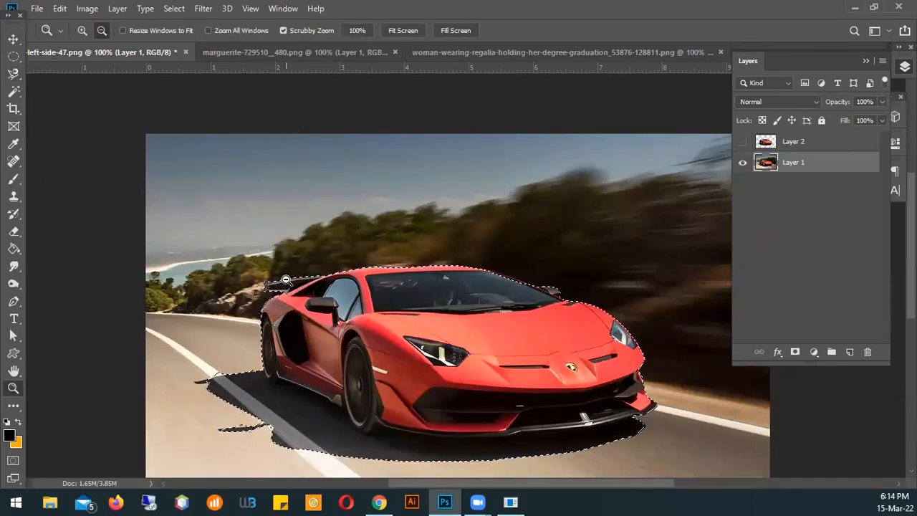
pyautogui.click(82, 30)
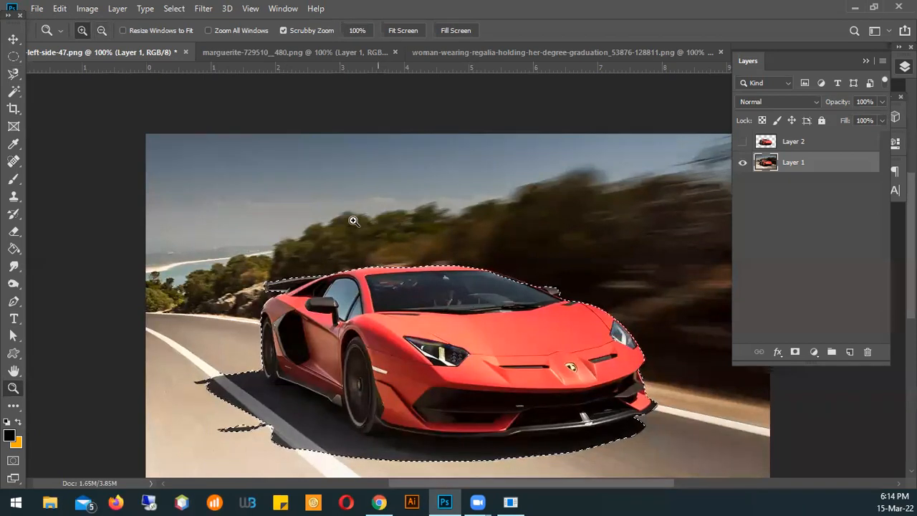
pyautogui.click(101, 30)
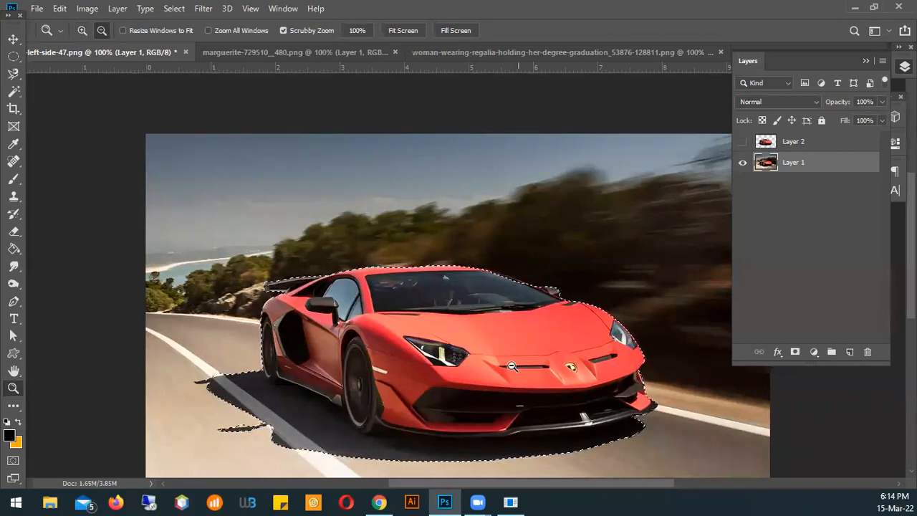
# With the Polygonal Lasso active, zoom in on the car's front fender to 12800% and zoom back out to 100%
pyautogui.click(12, 75)
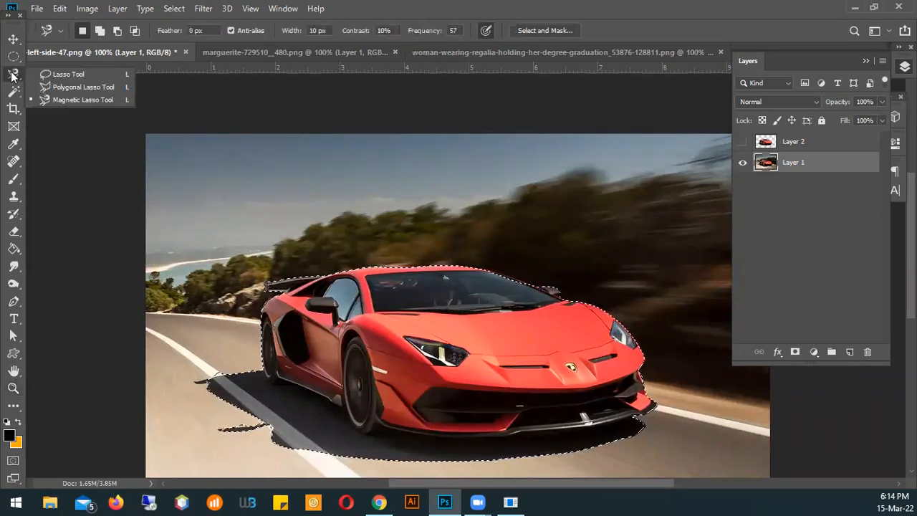
pyautogui.click(44, 89)
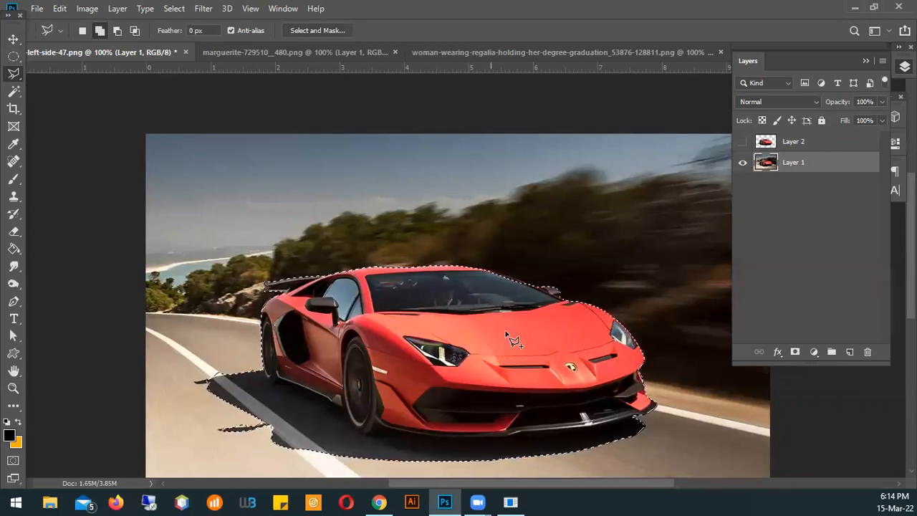
pyautogui.keyDown('ctrl'); pyautogui.click(361, 321); pyautogui.keyUp('ctrl')
pyautogui.keyDown('ctrl'); pyautogui.click(361, 321); pyautogui.keyUp('ctrl')
pyautogui.keyDown('ctrl'); pyautogui.click(361, 321); pyautogui.keyUp('ctrl')
pyautogui.keyDown('ctrl'); pyautogui.click(361, 321); pyautogui.keyUp('ctrl')
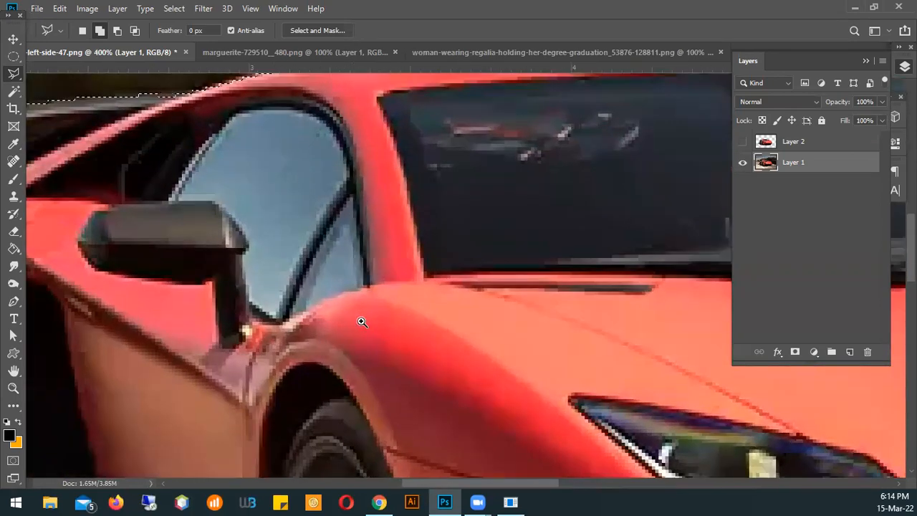
pyautogui.keyDown('ctrl'); pyautogui.click(362, 322); pyautogui.keyUp('ctrl')
pyautogui.keyDown('ctrl'); pyautogui.click(361, 323); pyautogui.keyUp('ctrl')
pyautogui.keyDown('ctrl'); pyautogui.click(362, 323); pyautogui.keyUp('ctrl')
pyautogui.keyDown('ctrl'); pyautogui.click(362, 323); pyautogui.keyUp('ctrl')
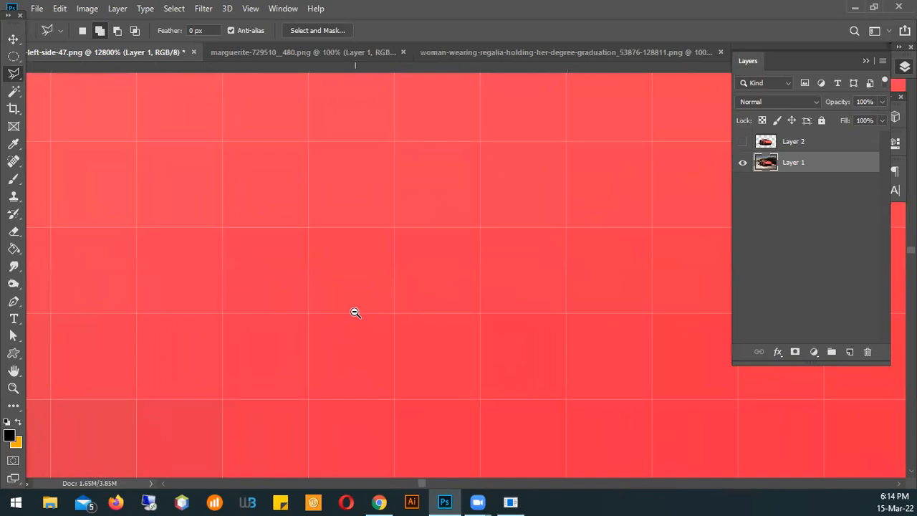
pyautogui.keyDown('alt'); pyautogui.click(355, 312); pyautogui.keyUp('alt')
pyautogui.keyDown('alt'); pyautogui.click(354, 312); pyautogui.keyUp('alt')
pyautogui.keyDown('alt'); pyautogui.click(355, 312); pyautogui.keyUp('alt')
pyautogui.keyDown('alt'); pyautogui.click(356, 313); pyautogui.keyUp('alt')
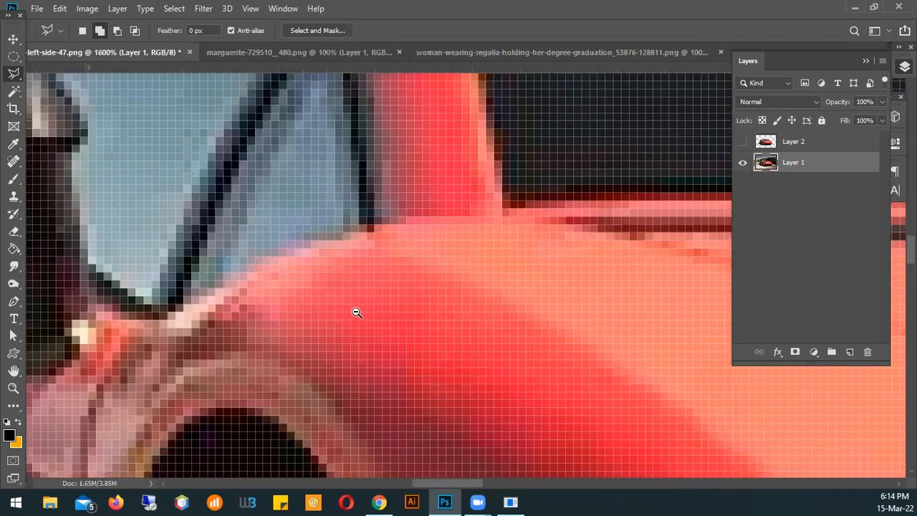
pyautogui.keyDown('alt'); pyautogui.click(356, 312); pyautogui.keyUp('alt')
pyautogui.keyDown('alt'); pyautogui.click(356, 312); pyautogui.keyUp('alt')
pyautogui.keyDown('alt'); pyautogui.click(358, 311); pyautogui.keyUp('alt')
pyautogui.keyDown('alt'); pyautogui.click(358, 311); pyautogui.keyUp('alt')
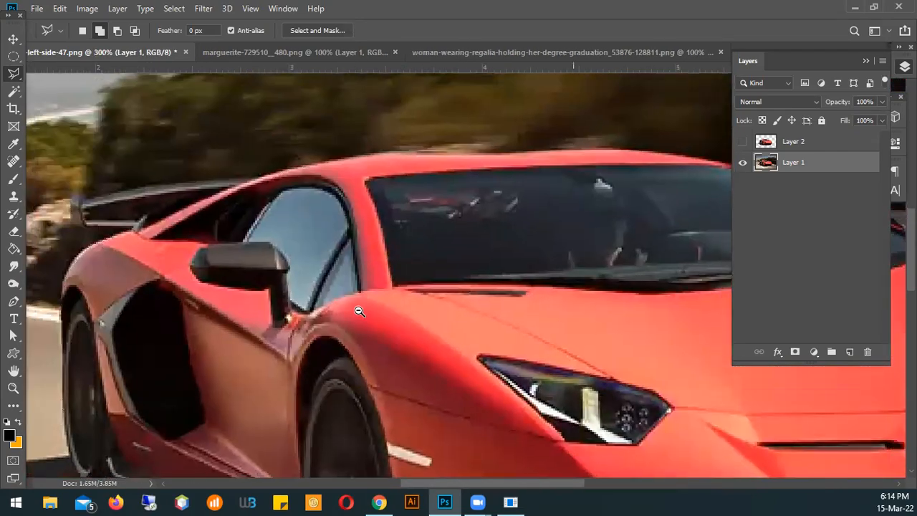
pyautogui.keyDown('alt'); pyautogui.click(359, 311); pyautogui.keyUp('alt')
pyautogui.keyDown('alt'); pyautogui.click(360, 310); pyautogui.keyUp('alt')
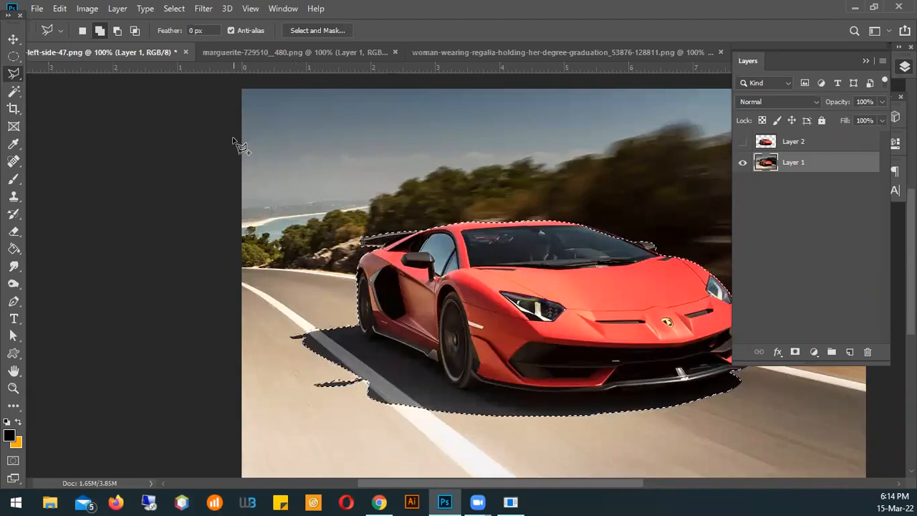
# Copy the selected car and its shadow from Layer 1 onto a new layer with Layer Via Copy
pyautogui.click(13, 73)
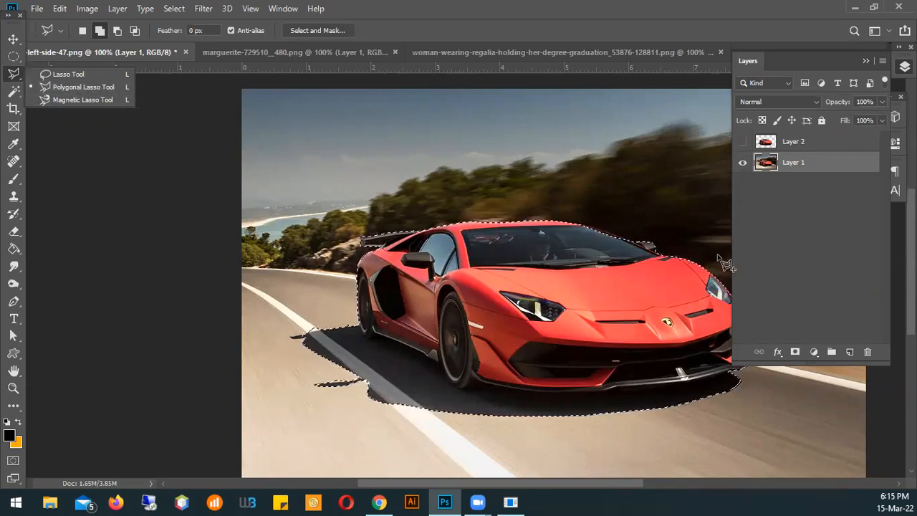
pyautogui.click(473, 225)
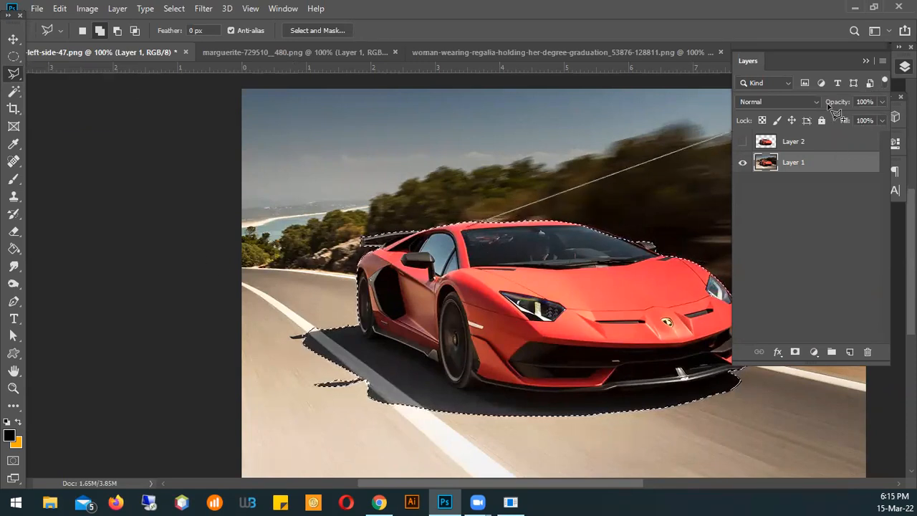
pyautogui.click(867, 61)
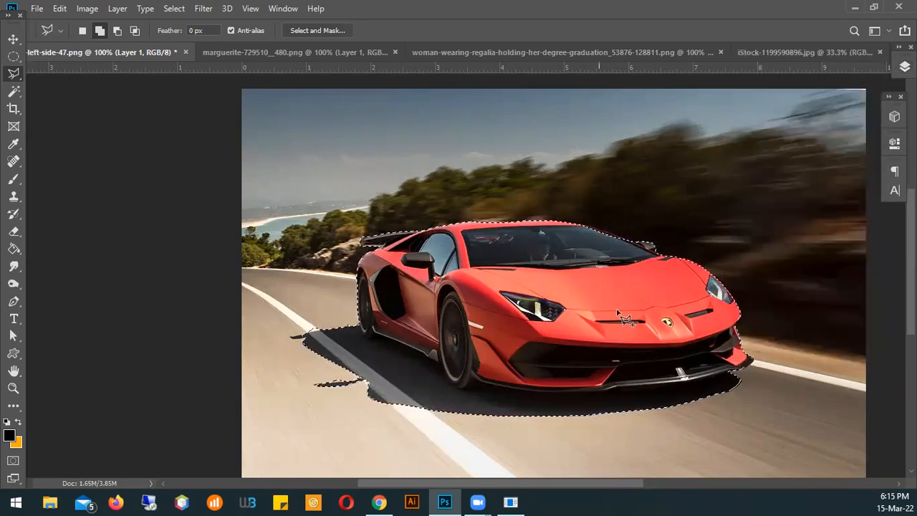
pyautogui.rightClick(502, 280)
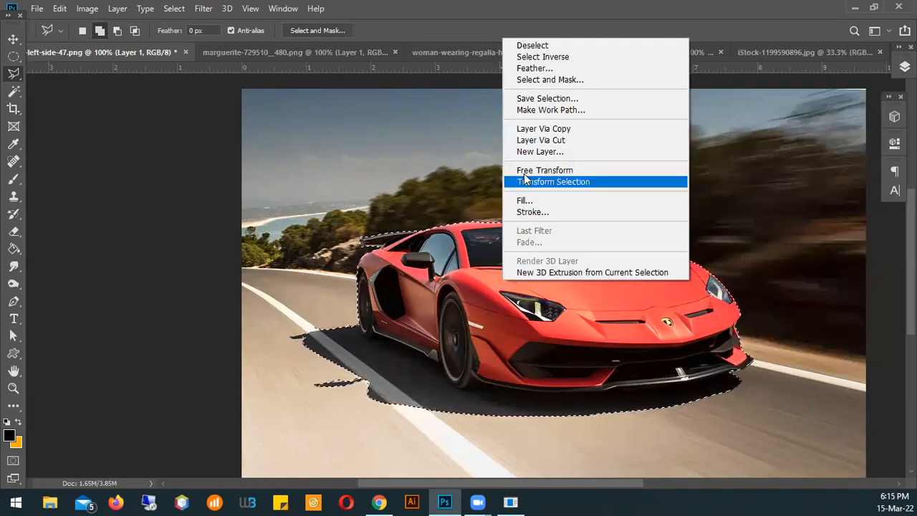
pyautogui.click(555, 129)
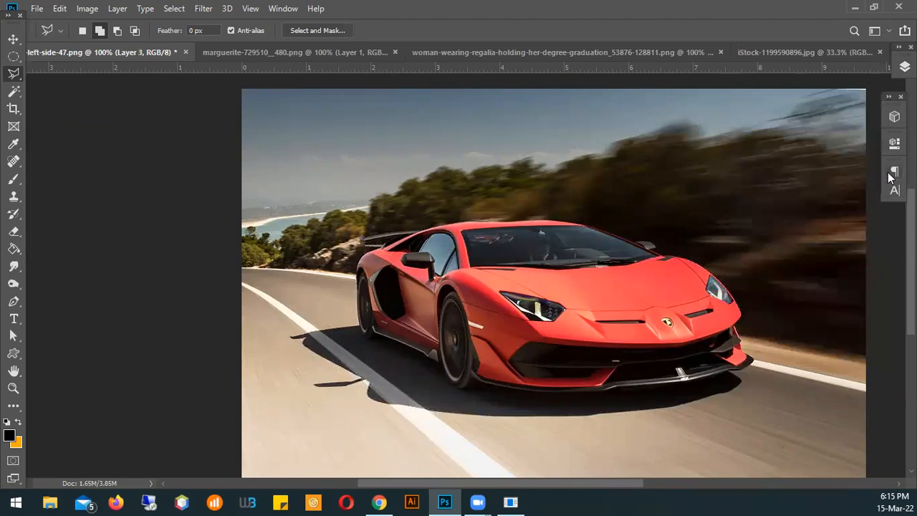
# Hide Layer 1 to leave only the cut-out car on transparency, and deselect the layer with the Move tool
pyautogui.press('F7')
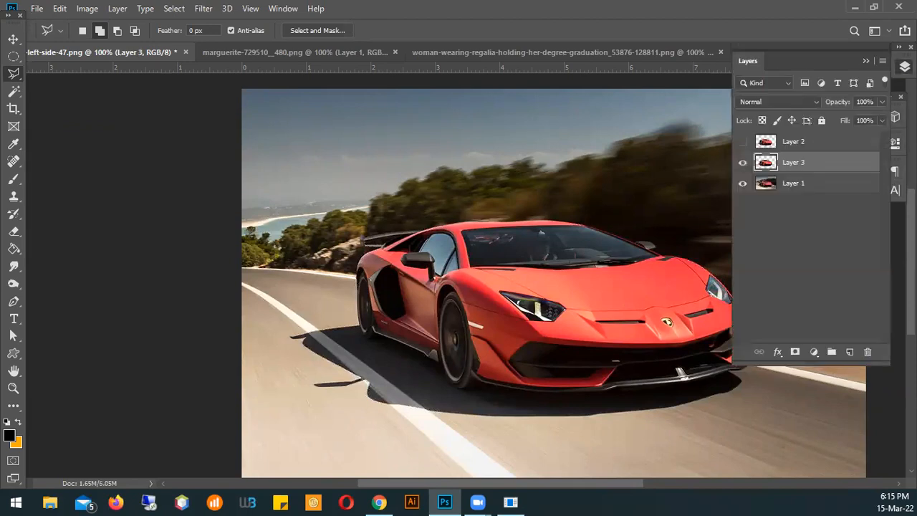
pyautogui.click(743, 184)
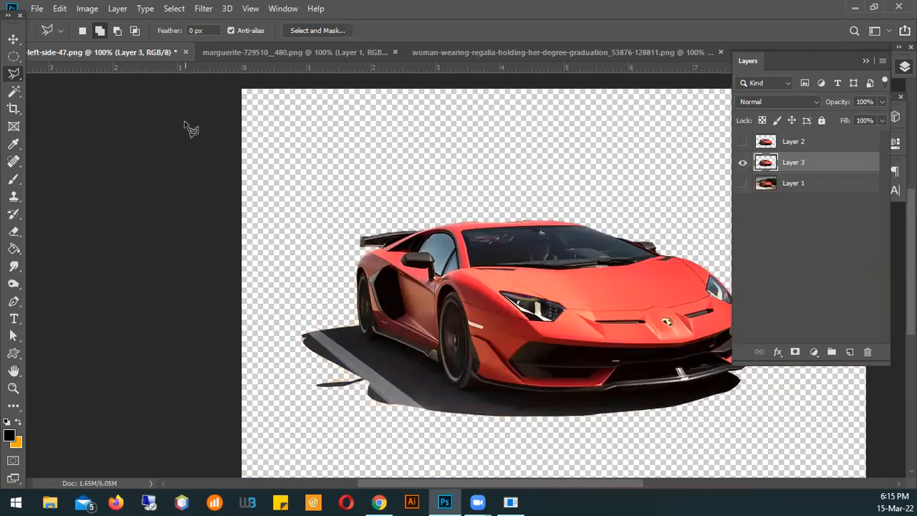
pyautogui.click(14, 39)
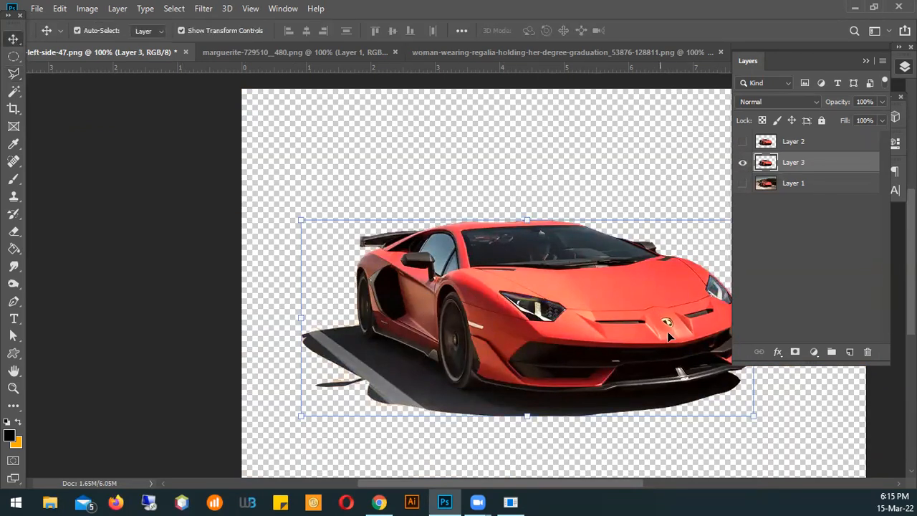
pyautogui.click(864, 61)
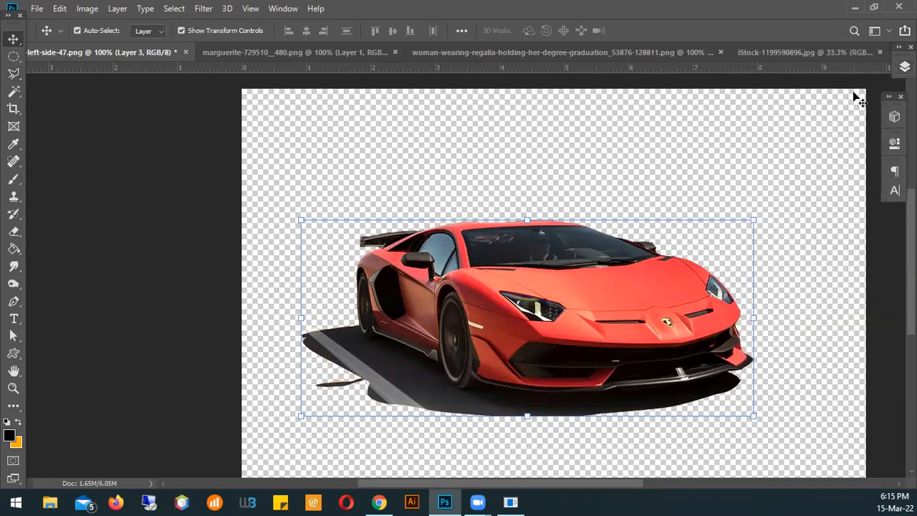
pyautogui.click(799, 251)
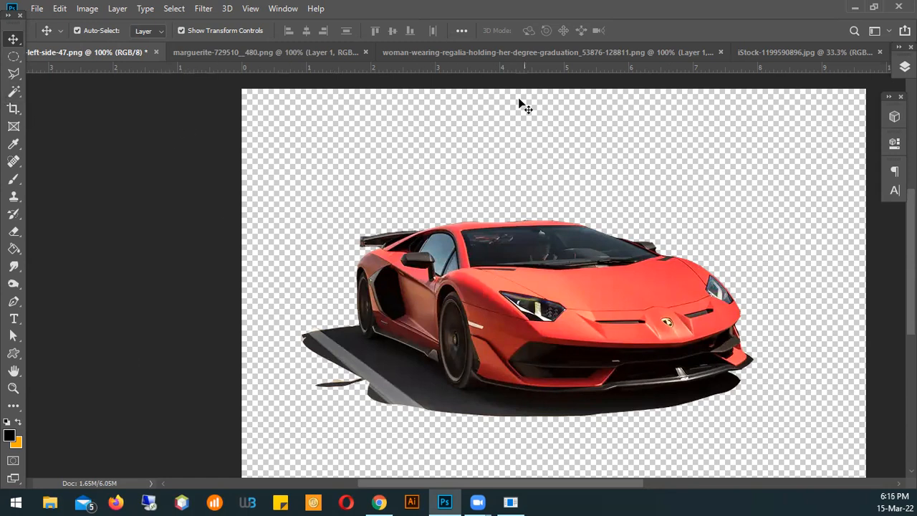
# Switch to the daisy image marguerite-729510__480.png
pyautogui.click(192, 46)
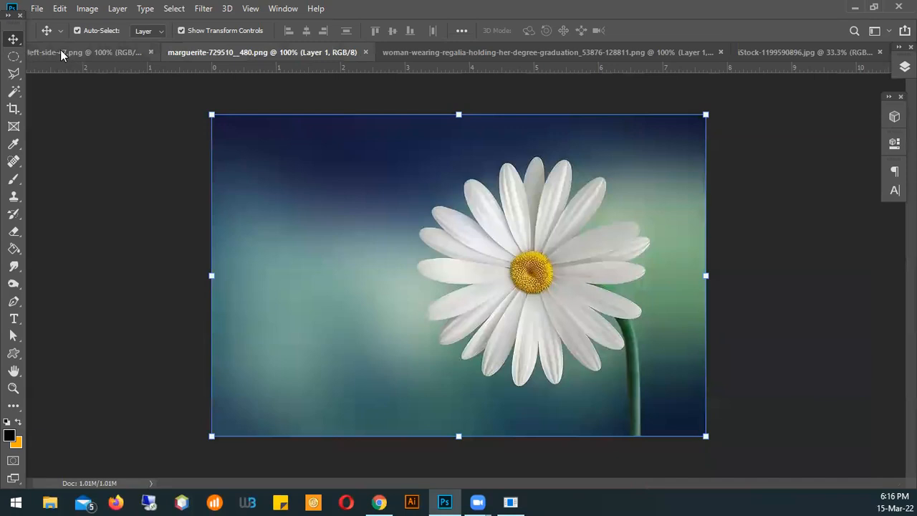
# Return to the car image, undo the latest changes to bring back the car selection, and delete Layer 2
pyautogui.click(71, 51)
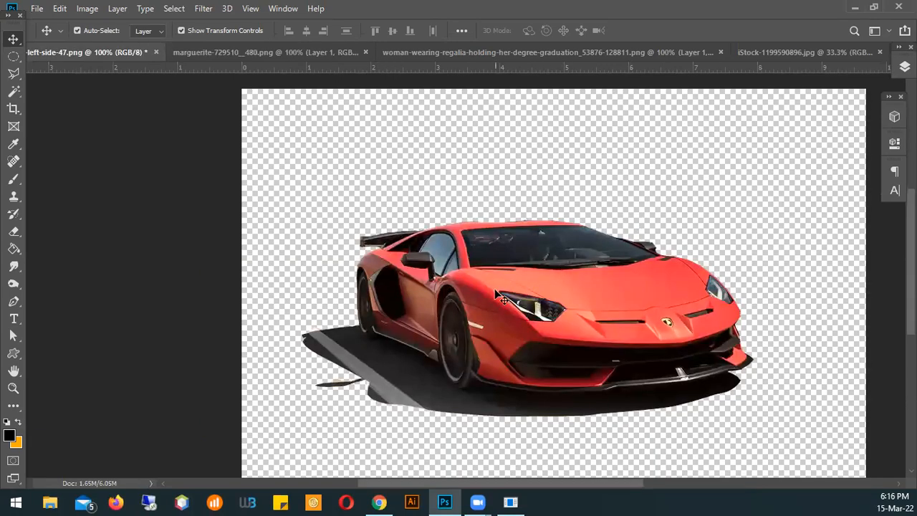
pyautogui.hotkey('ctrl', 'z')
pyautogui.hotkey('ctrl', 'z')
pyautogui.hotkey('ctrl', 'z')
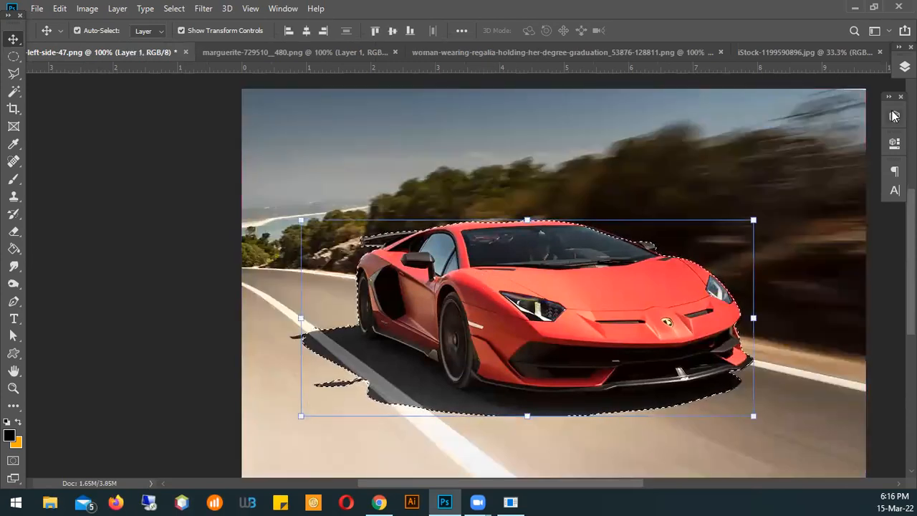
pyautogui.click(904, 67)
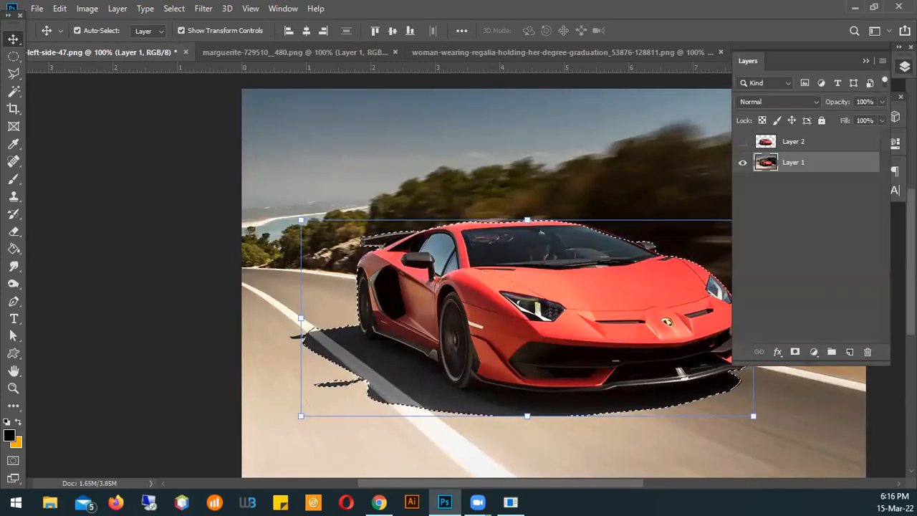
pyautogui.moveTo(821, 141); pyautogui.dragTo(872, 352)
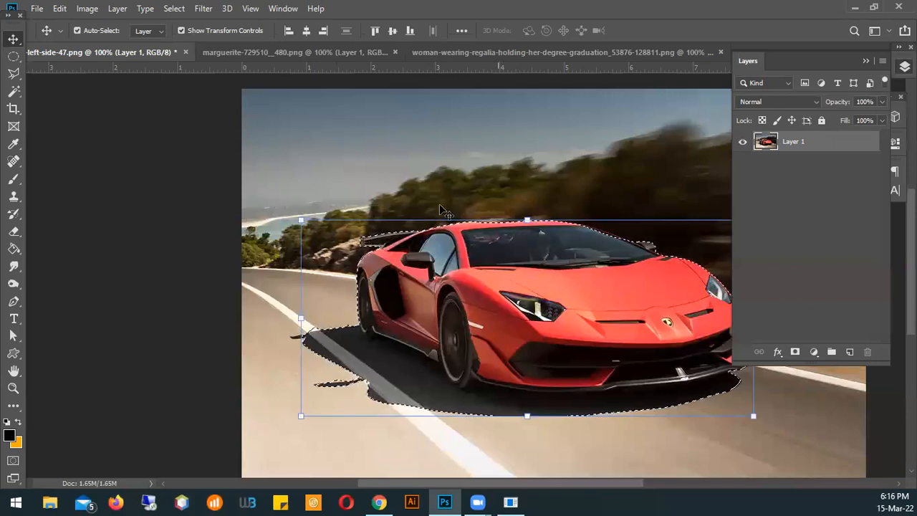
# Copy the selected car from Layer 1 to a new layer with Layer Via Copy and hide Layer 1 to inspect the spoiler
pyautogui.keyDown('ctrl'); pyautogui.click(392, 253); pyautogui.keyUp('ctrl')
pyautogui.keyDown('ctrl'); pyautogui.click(391, 253); pyautogui.keyUp('ctrl')
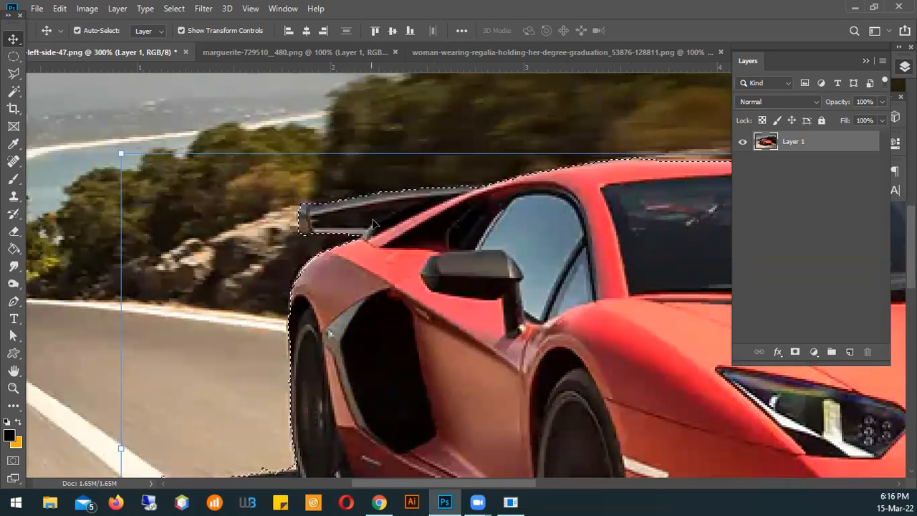
pyautogui.rightClick(370, 262)
pyautogui.click(11, 77)
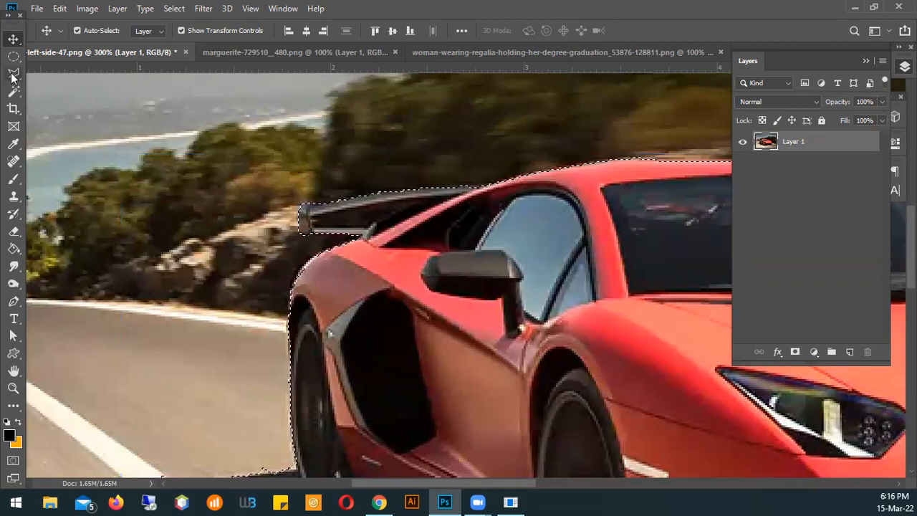
pyautogui.click(12, 78)
pyautogui.rightClick(350, 250)
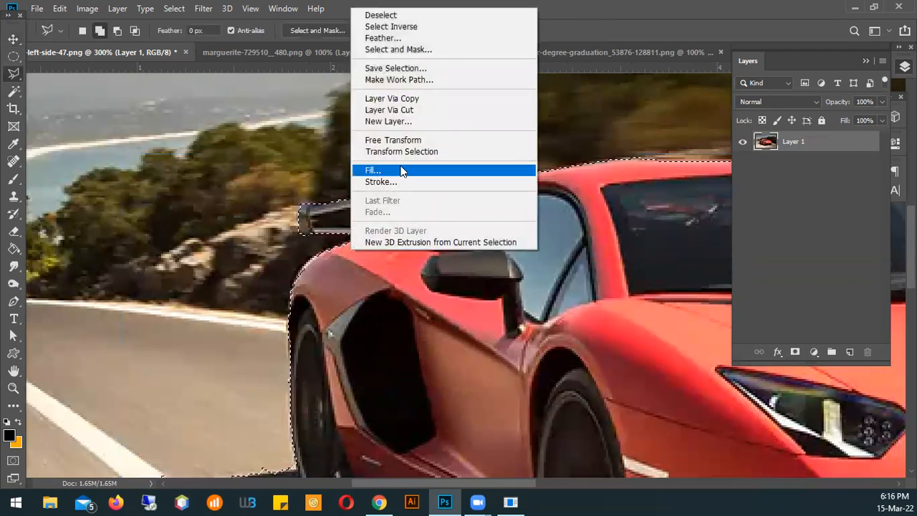
pyautogui.click(412, 98)
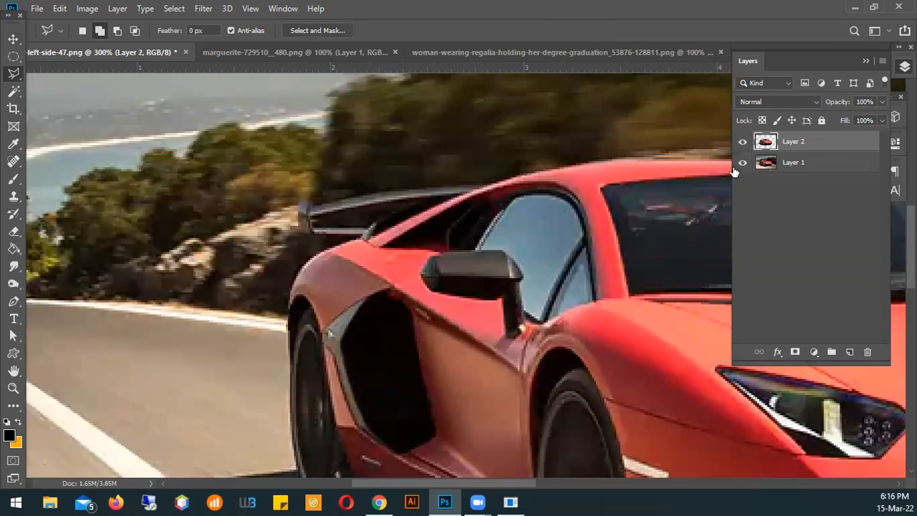
pyautogui.click(742, 163)
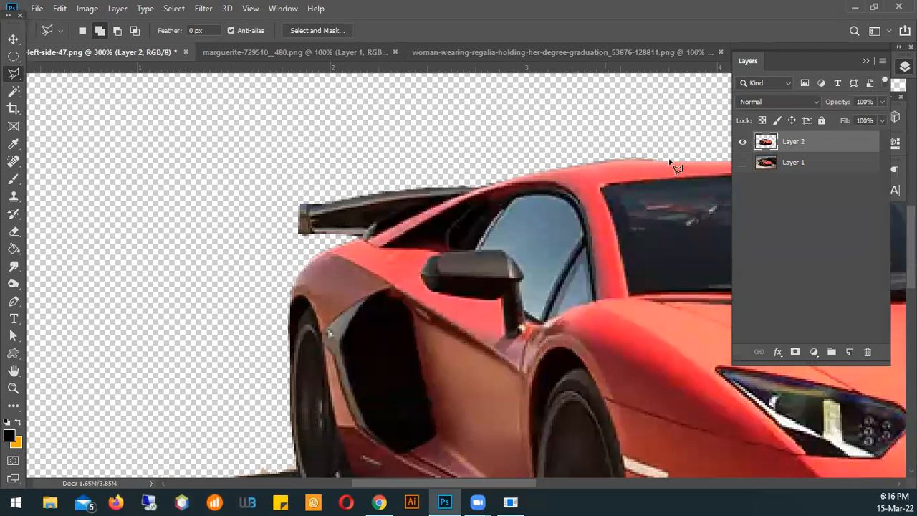
pyautogui.press('space')
pyautogui.moveTo(543, 272); pyautogui.dragTo(356, 231)
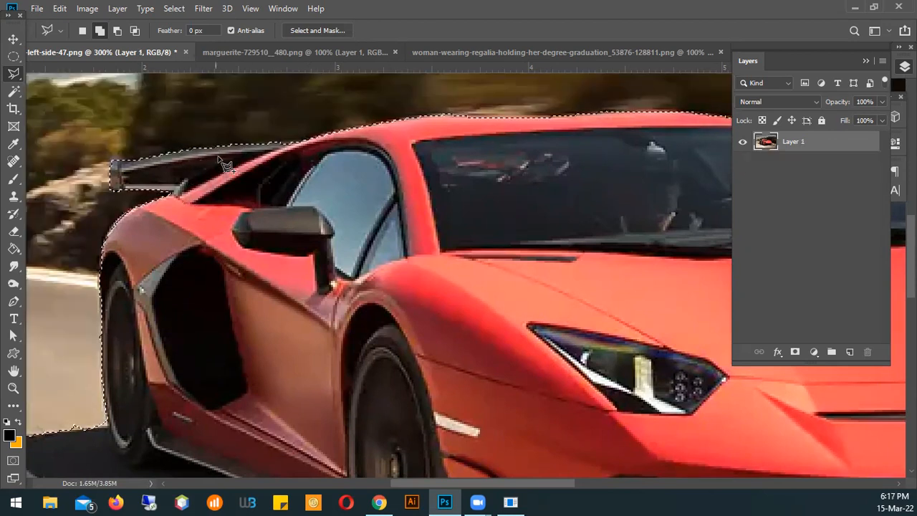
# Subtract the background gap inside the rear spoiler from the car selection with the Polygonal Lasso
pyautogui.click(115, 33)
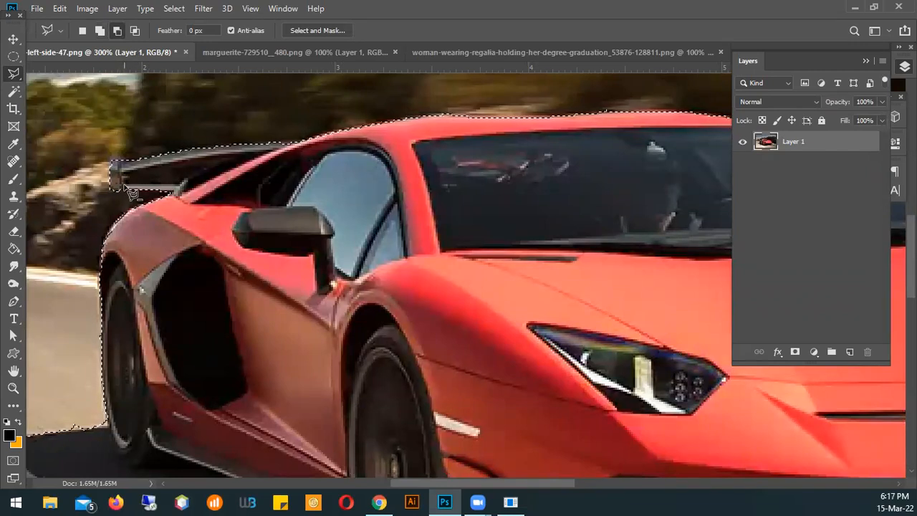
pyautogui.click(176, 186)
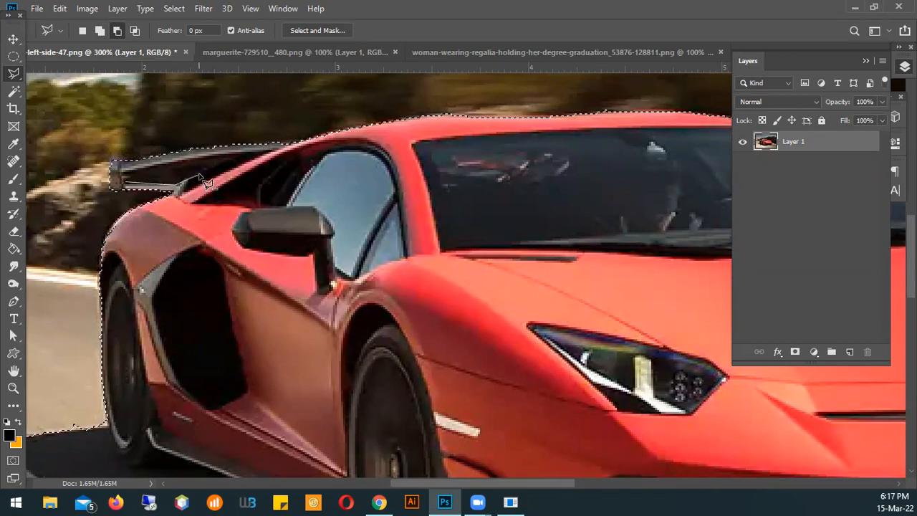
pyautogui.click(184, 167)
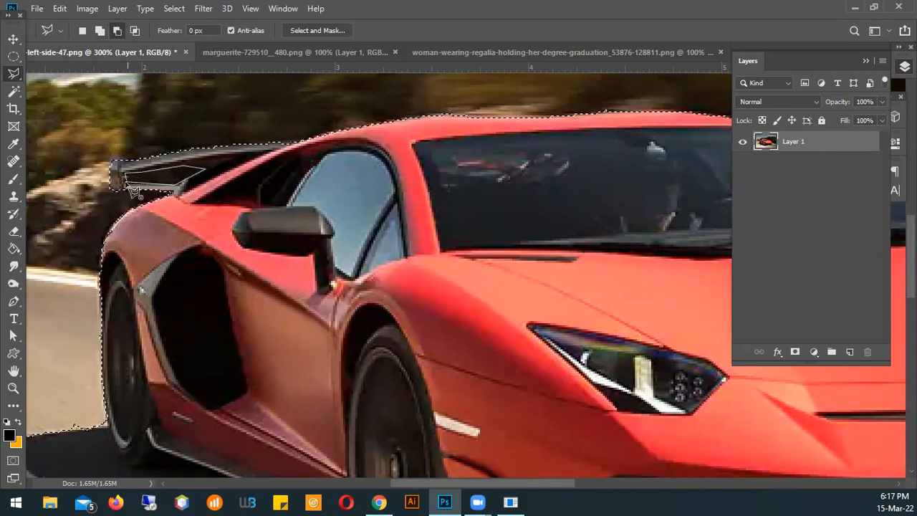
pyautogui.click(133, 190)
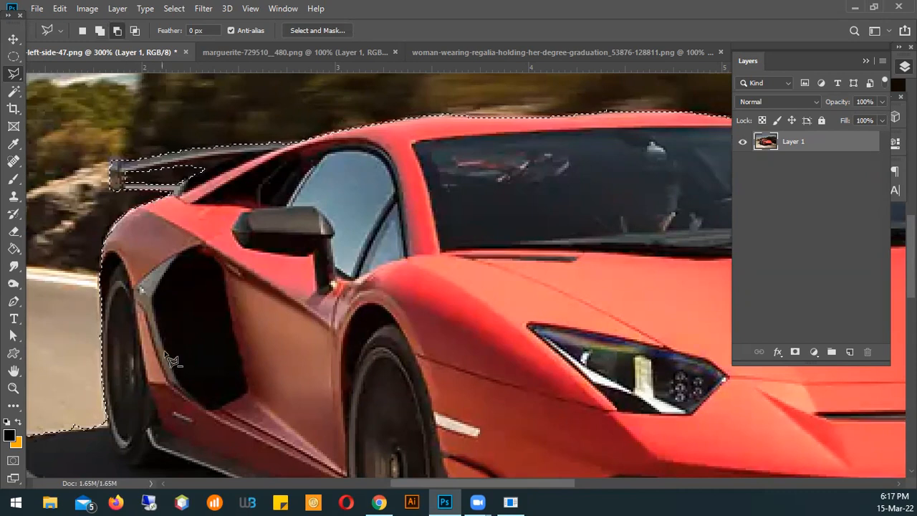
# Copy the selection with the spoiler gap removed onto a new layer with Layer Via Copy, and hide Layer 1
pyautogui.rightClick(234, 195)
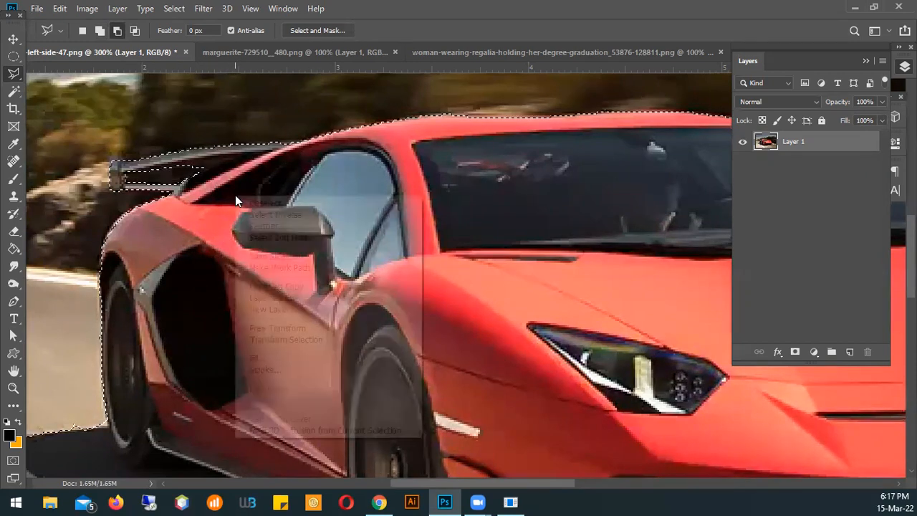
pyautogui.click(302, 285)
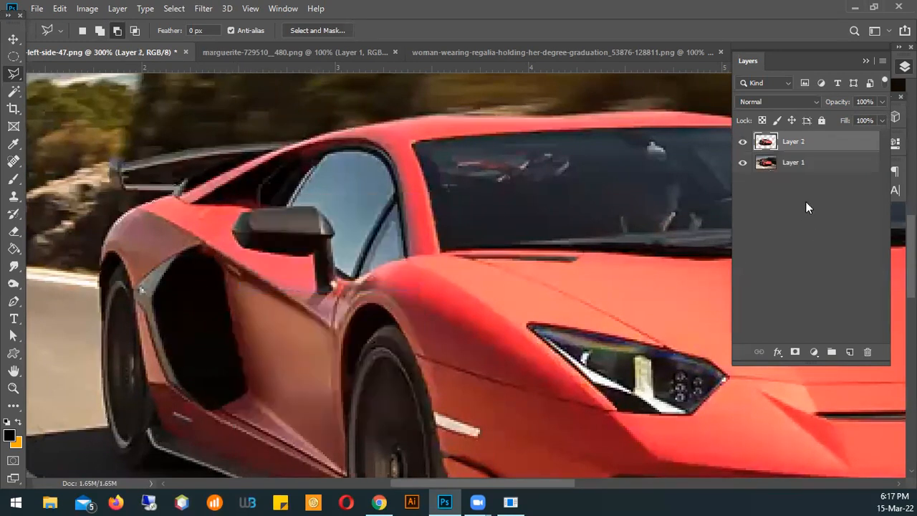
pyautogui.click(742, 162)
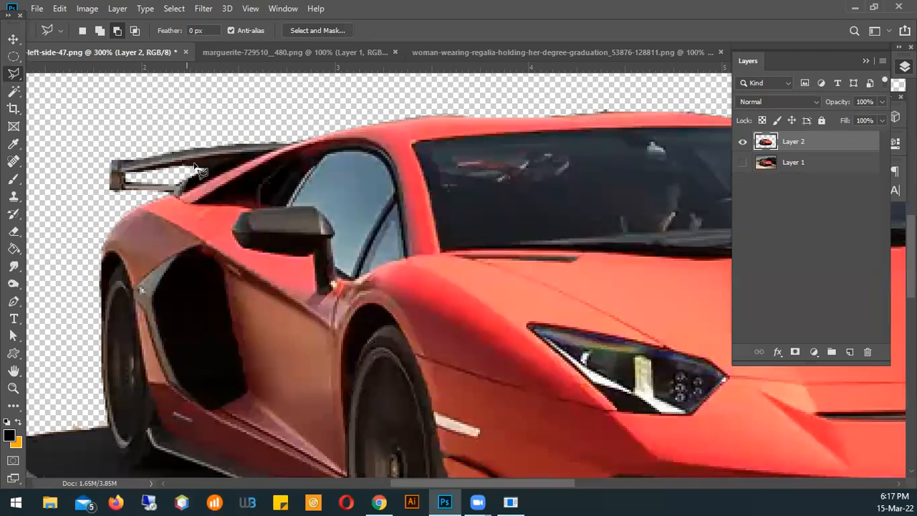
# Undo the hiding of Layer 1 and the layer copy to bring back the selection around the car
pyautogui.moveTo(570, 247)
pyautogui.mouseDown()
pyautogui.moveTo(500, 236)
pyautogui.moveTo(549, 245)
pyautogui.mouseUp()
pyautogui.keyDown('alt'); pyautogui.click(444, 183); pyautogui.keyUp('alt')
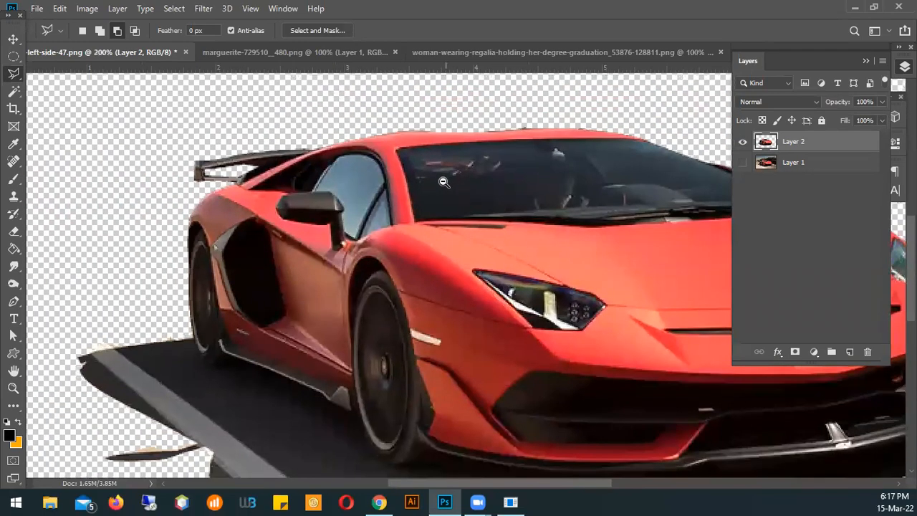
pyautogui.keyDown('alt'); pyautogui.click(443, 183); pyautogui.keyUp('alt')
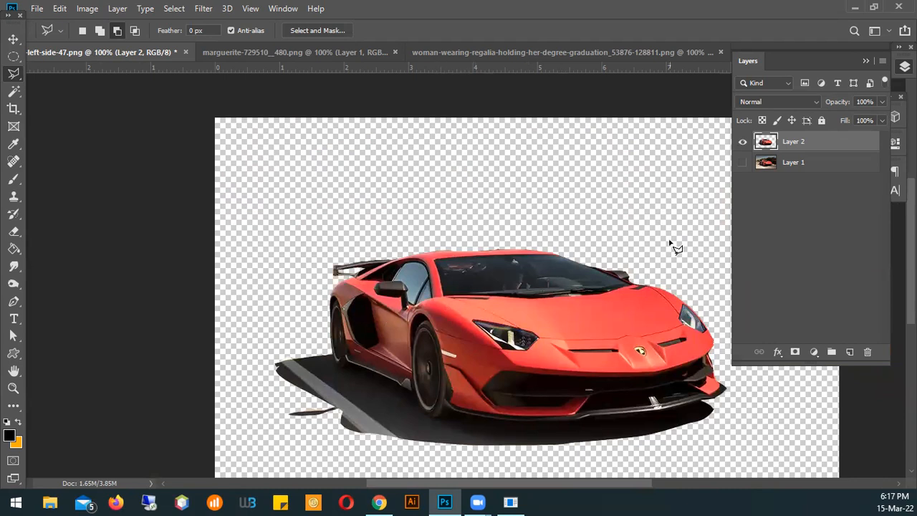
pyautogui.hotkey('ctrl', 'z')
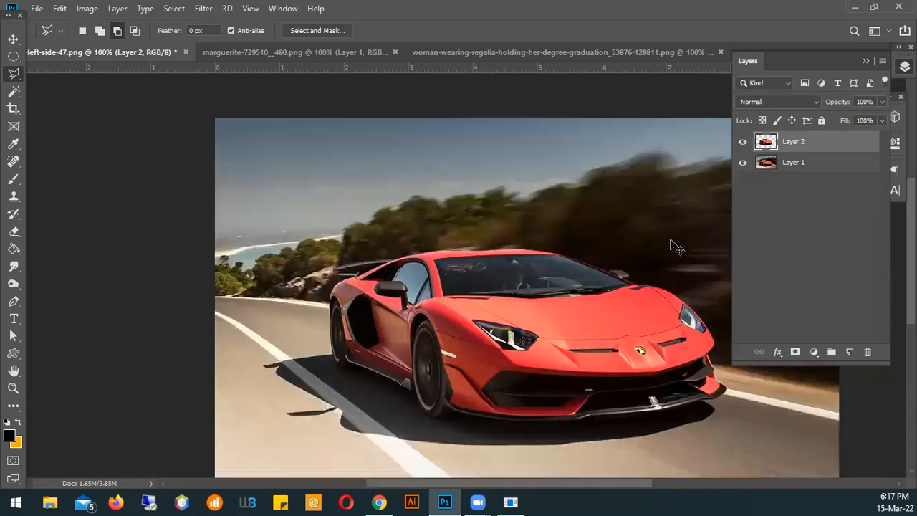
pyautogui.hotkey('ctrl', 'z')
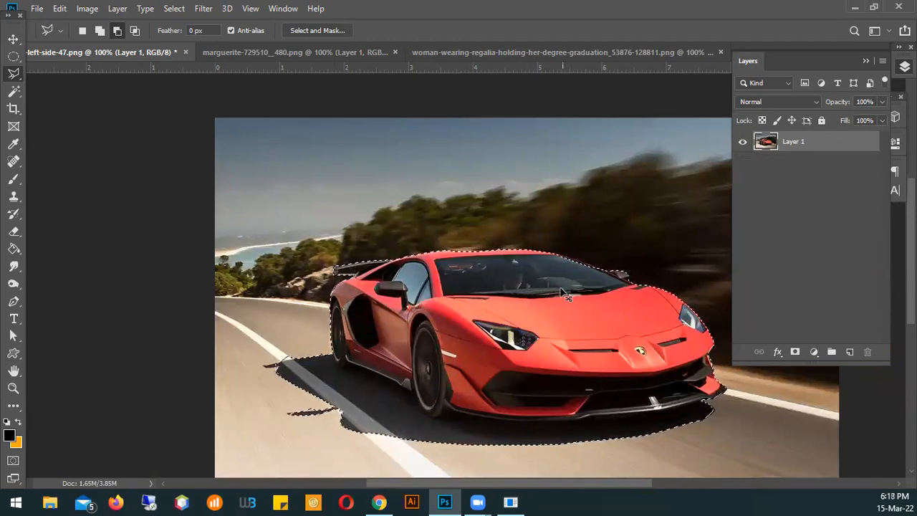
pyautogui.keyDown('ctrl'); pyautogui.click(553, 270); pyautogui.keyUp('ctrl')
pyautogui.keyDown('ctrl'); pyautogui.click(552, 270); pyautogui.keyUp('ctrl')
pyautogui.moveTo(552, 321); pyautogui.dragTo(471, 233)
pyautogui.keyDown('alt'); pyautogui.click(426, 228); pyautogui.keyUp('alt')
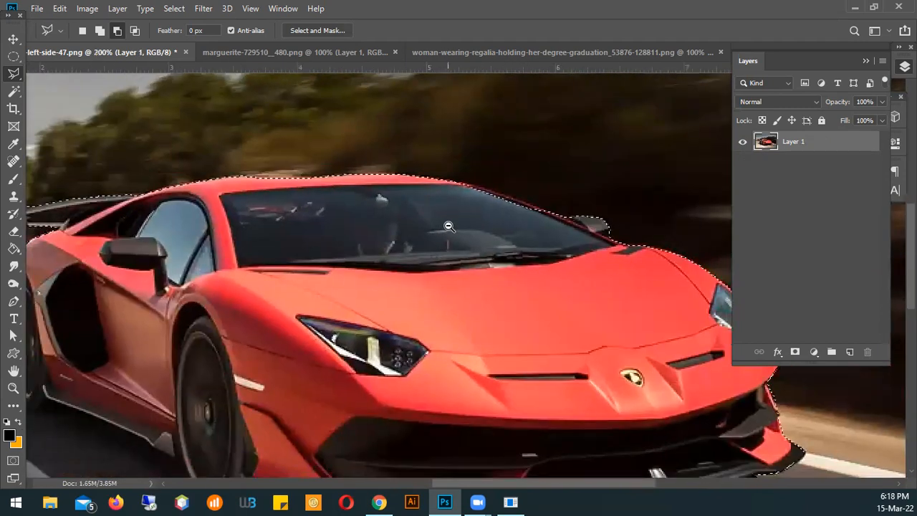
pyautogui.keyDown('alt'); pyautogui.click(493, 257); pyautogui.keyUp('alt')
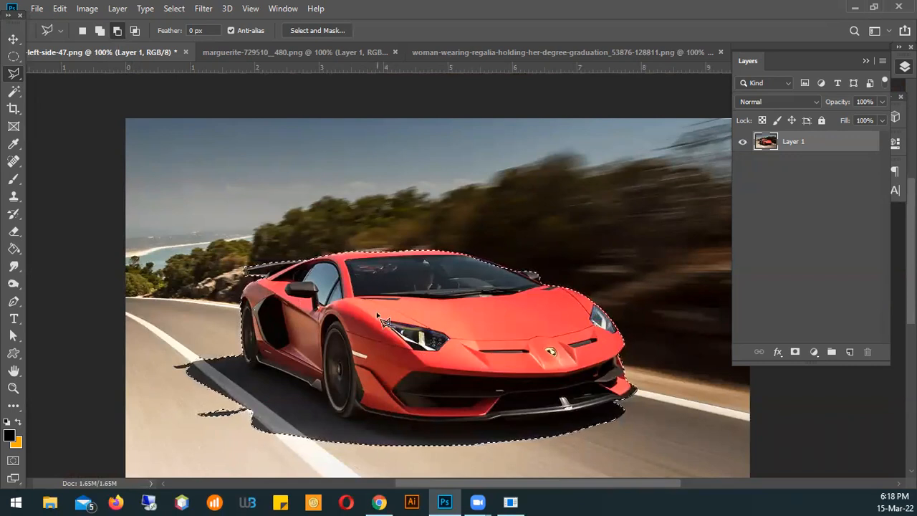
# Subtract the headlight beside the front wheel from the car selection by tracing its outline with the Polygonal Lasso
pyautogui.scroll(1, 403, 335)
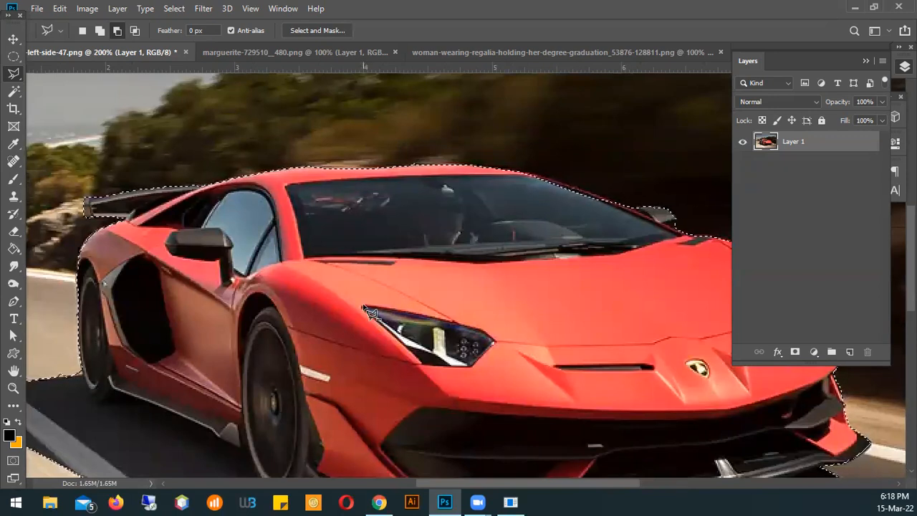
pyautogui.click(387, 309)
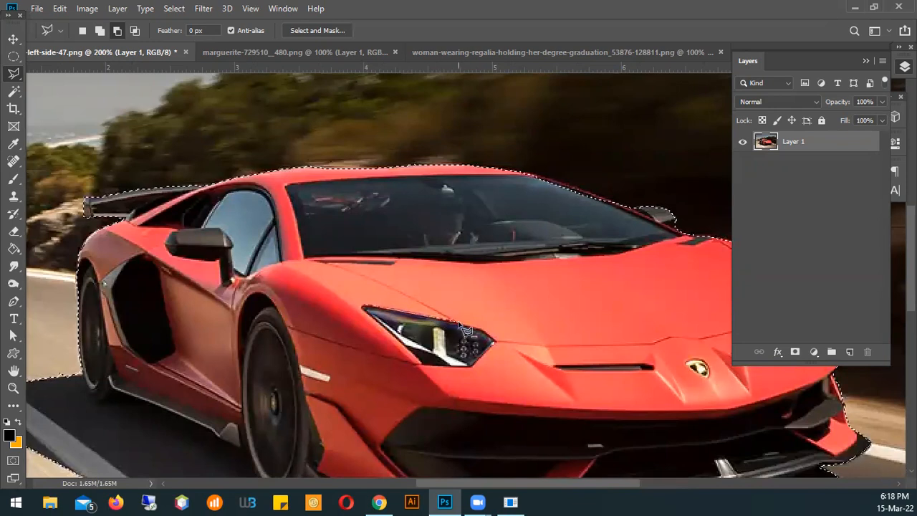
pyautogui.click(480, 329)
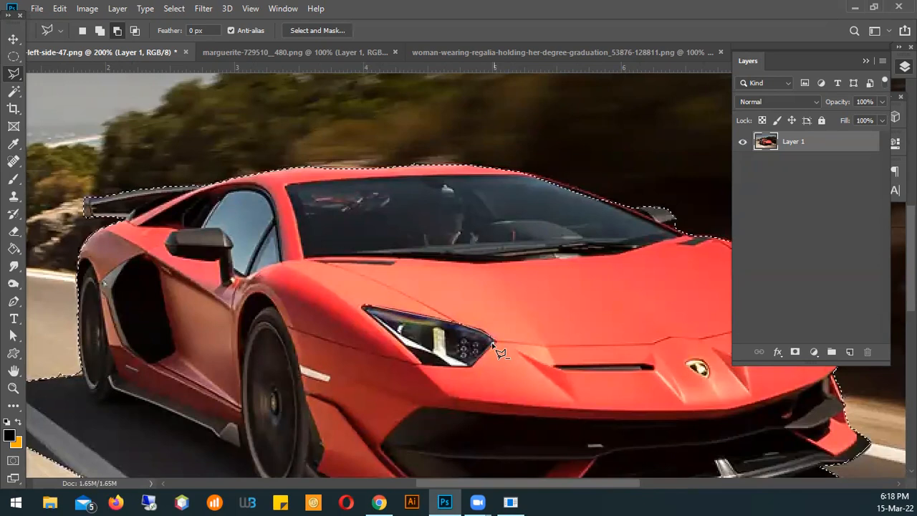
pyautogui.click(493, 344)
pyautogui.click(471, 366)
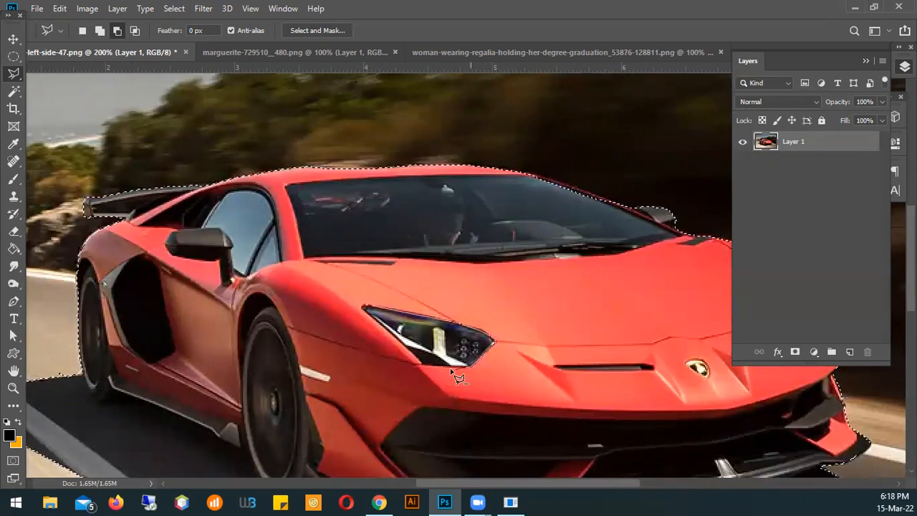
pyautogui.click(420, 363)
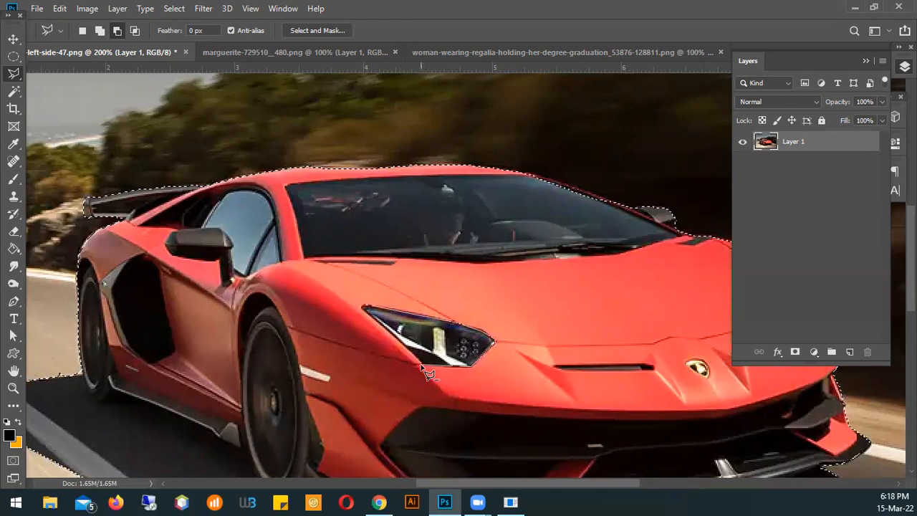
pyautogui.click(363, 309)
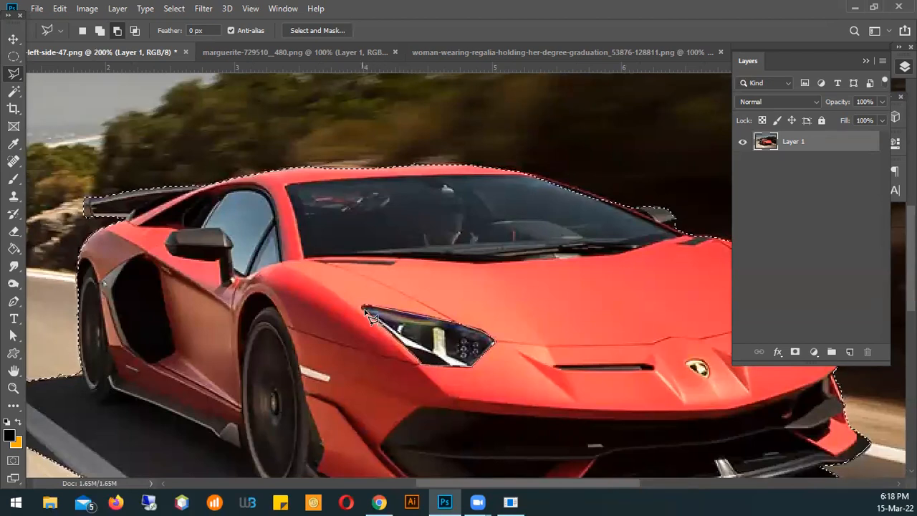
pyautogui.scroll(3, 369, 317)
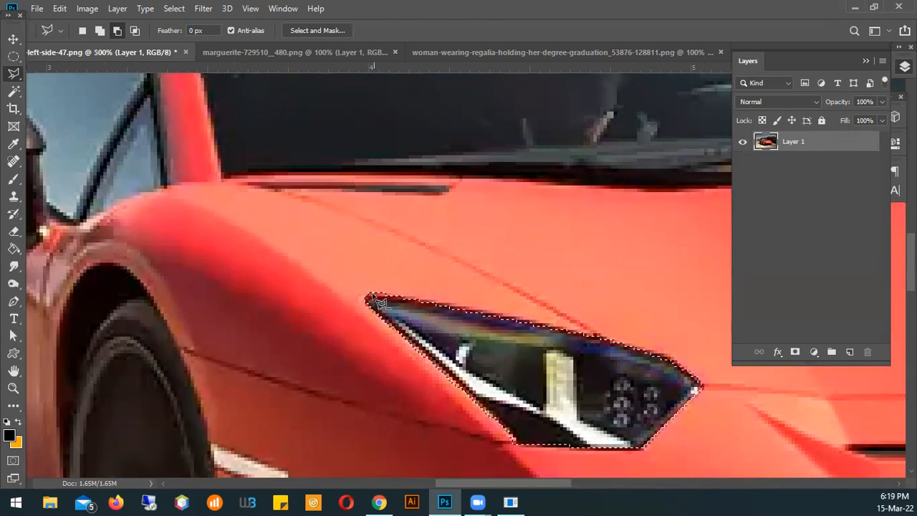
# Copy the car selection without the headlight onto a new layer with Layer Via Copy, and hide Layer 1
pyautogui.scroll(-5, 494, 313)
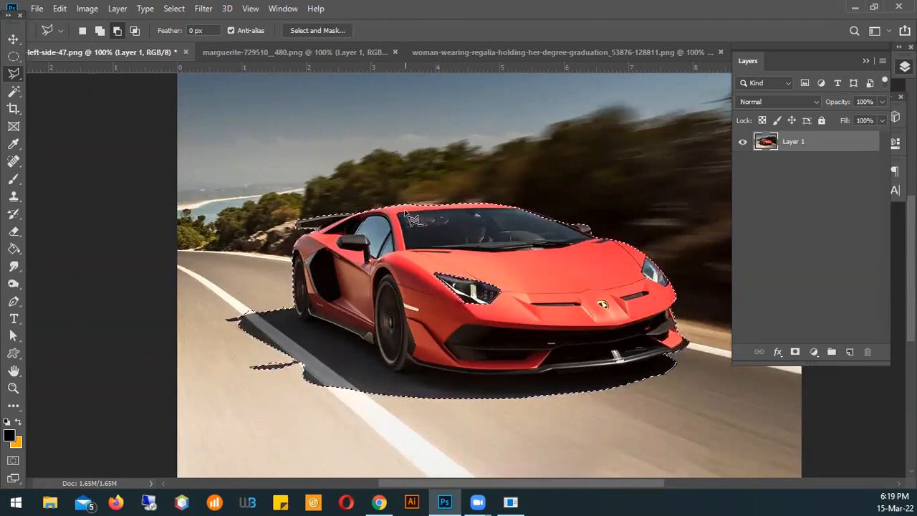
pyautogui.rightClick(378, 209)
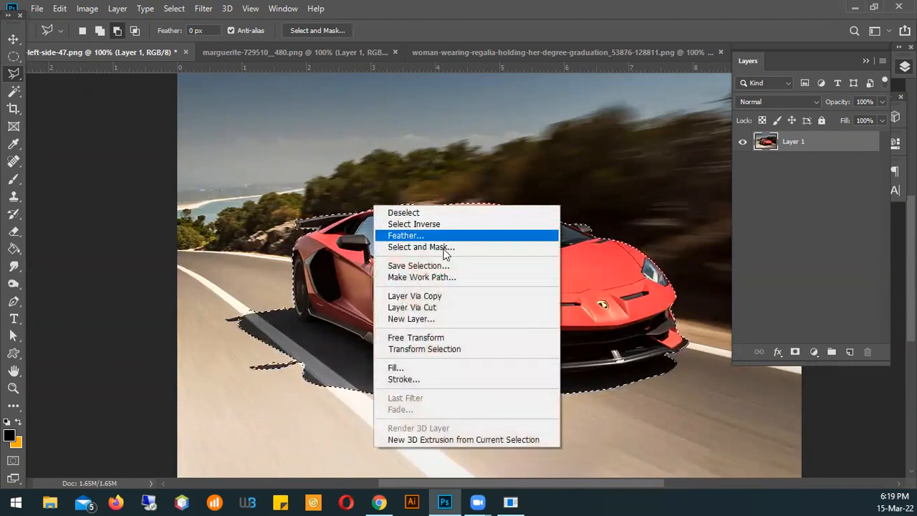
pyautogui.click(442, 298)
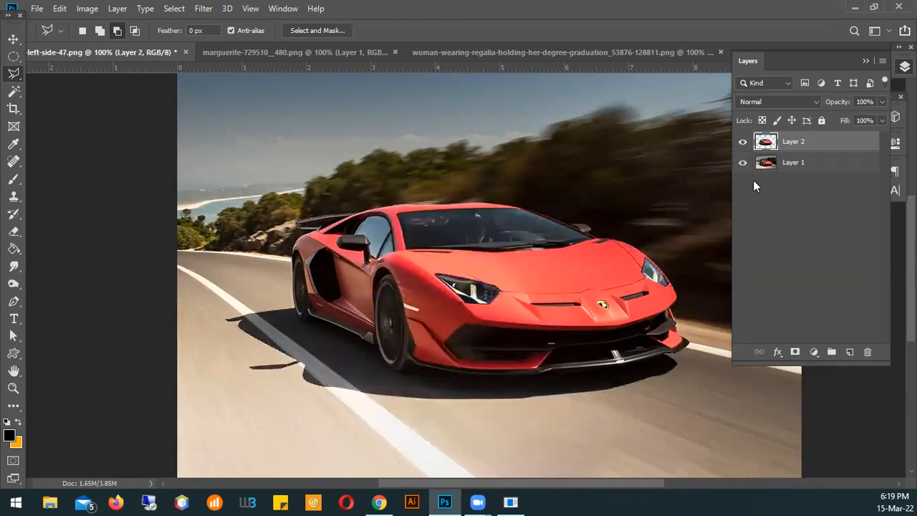
pyautogui.click(745, 167)
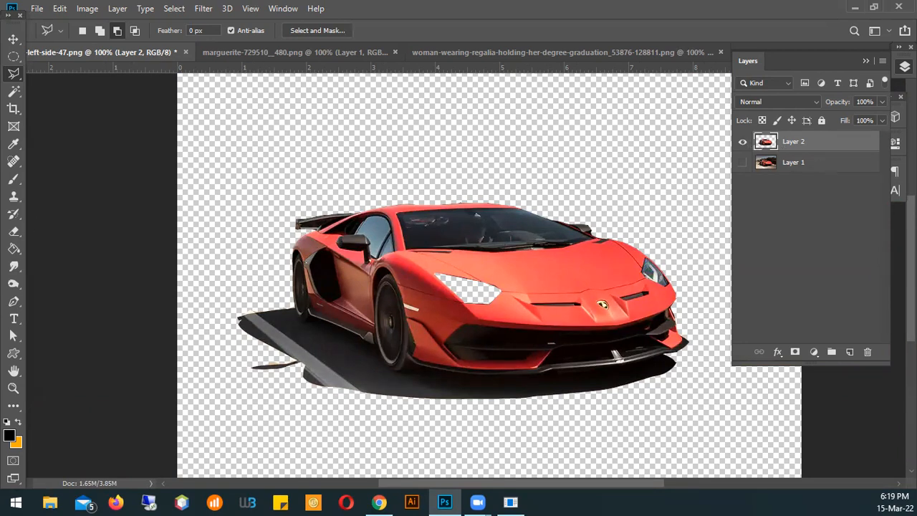
pyautogui.click(477, 502)
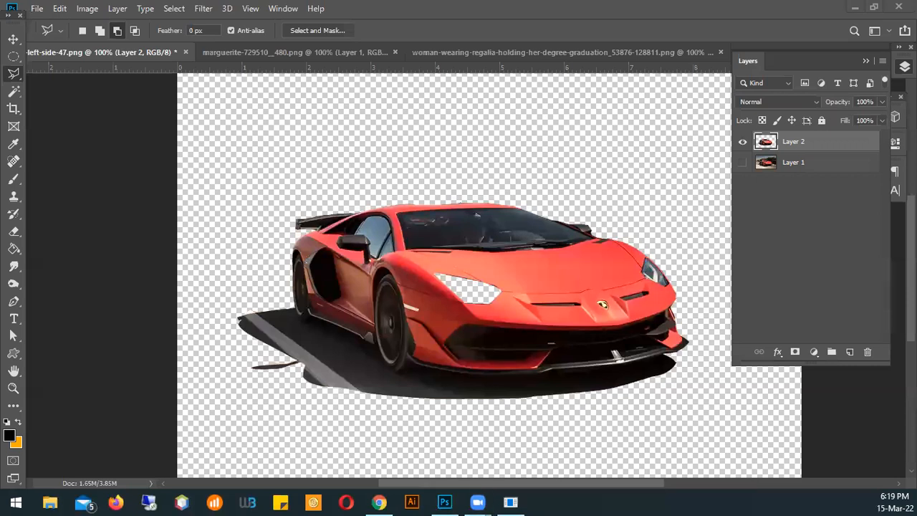